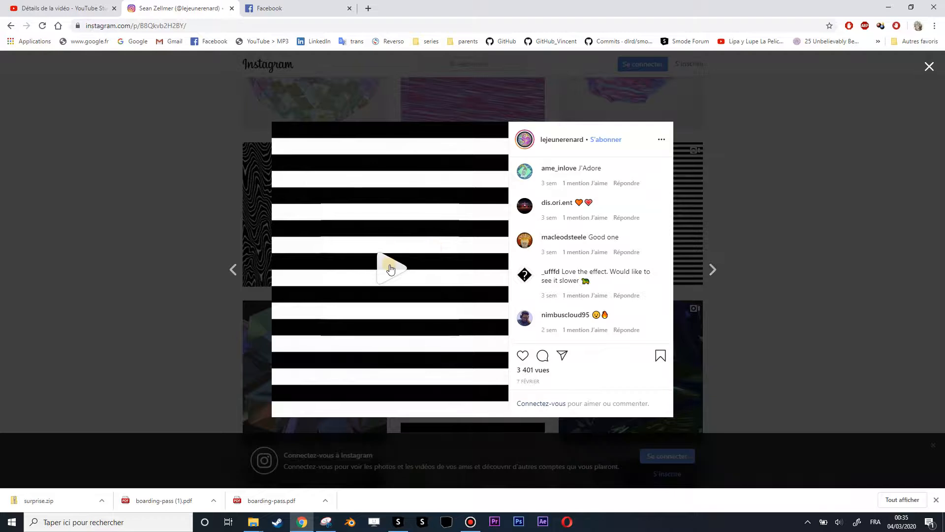
Step: Switch to Smode and create a new 1920 x 1080 compo with sRGB gamma, a camera and a material bank
left_click(389, 267)
left_click(398, 521)
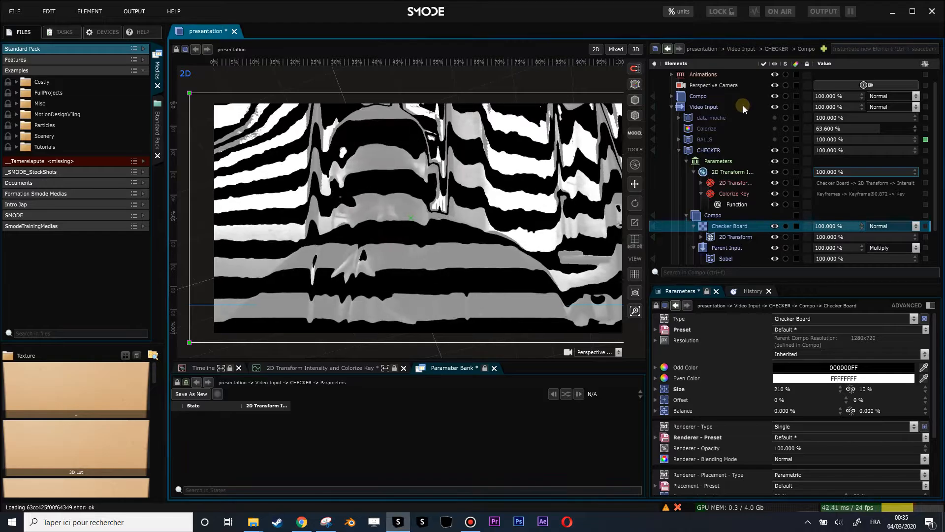
key("ctrl+n")
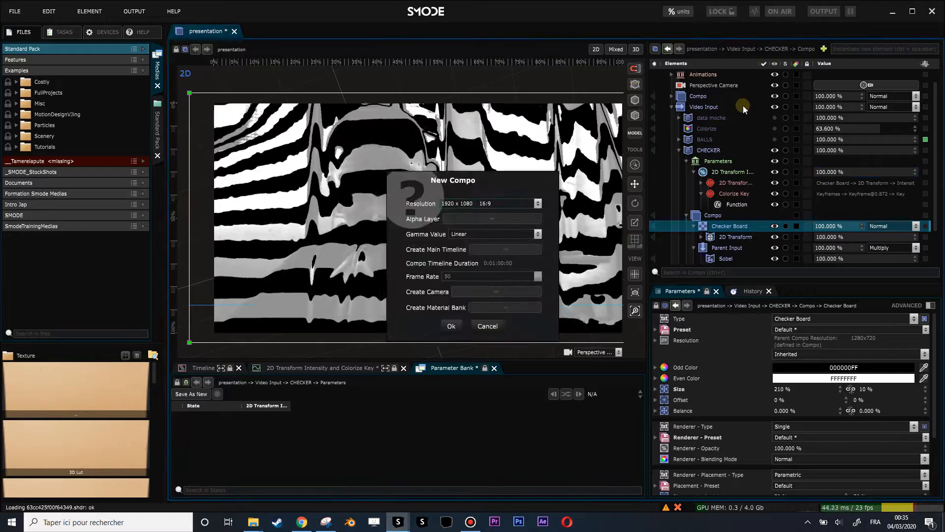
left_click(492, 292)
left_click(502, 308)
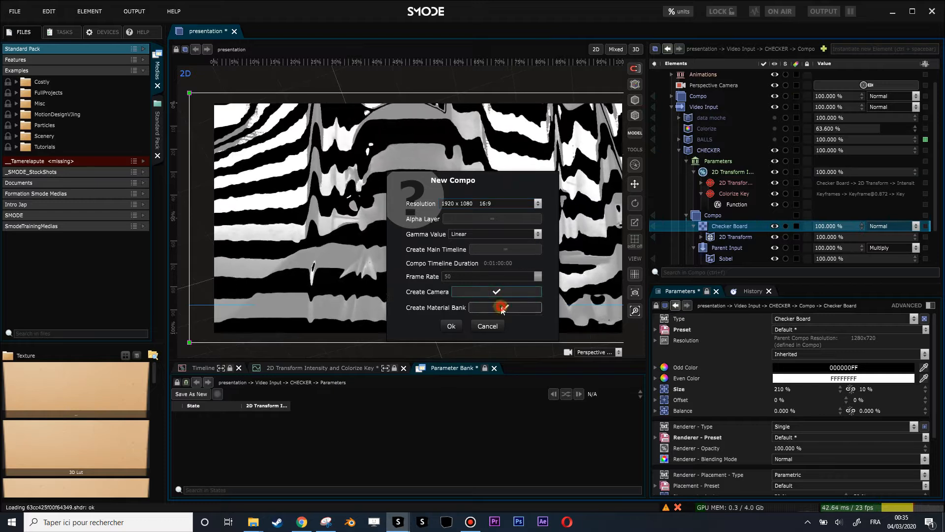
left_click(474, 236)
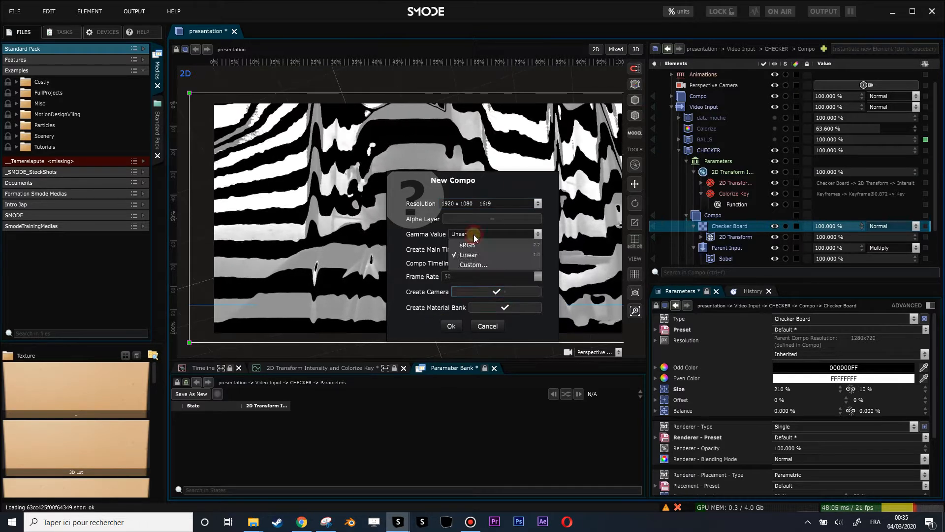
left_click(470, 255)
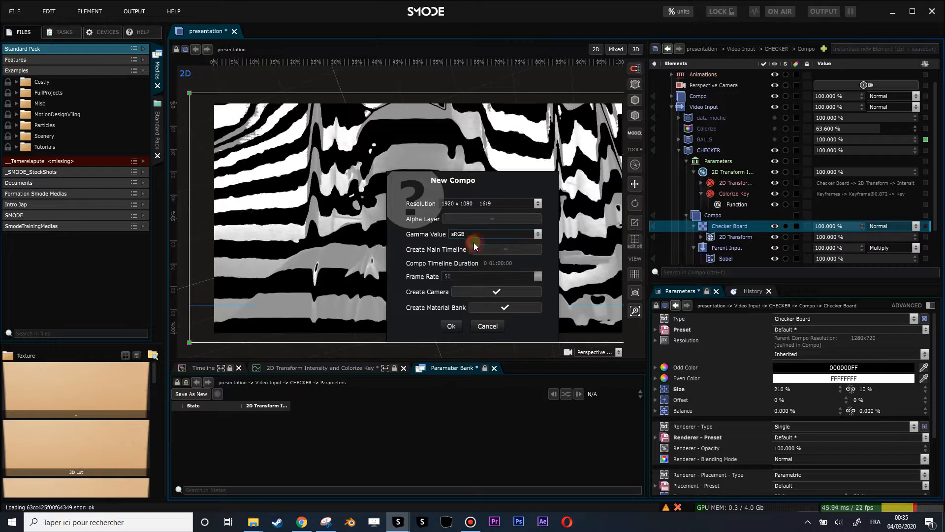
left_click(451, 325)
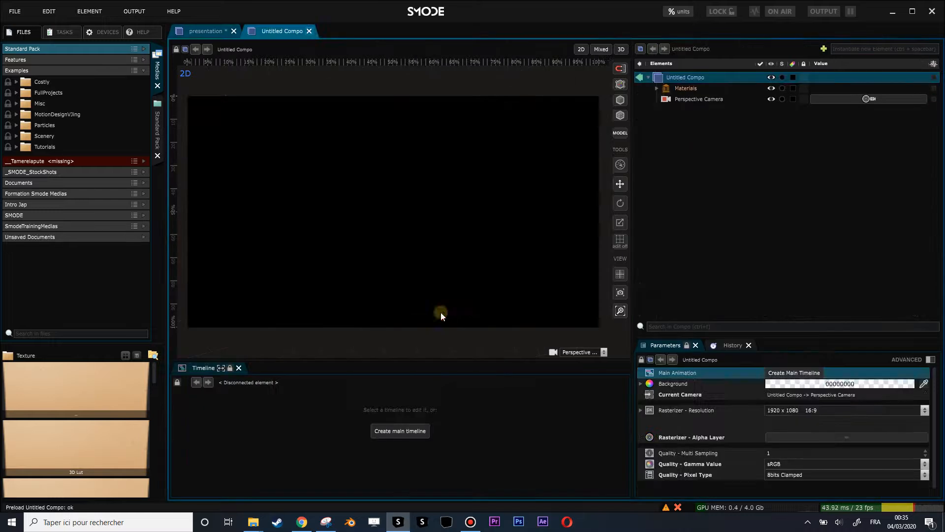
Step: Add a new Surface renderer to the compo's Materials bank
right_click(676, 129)
left_click(656, 89)
right_click(670, 89)
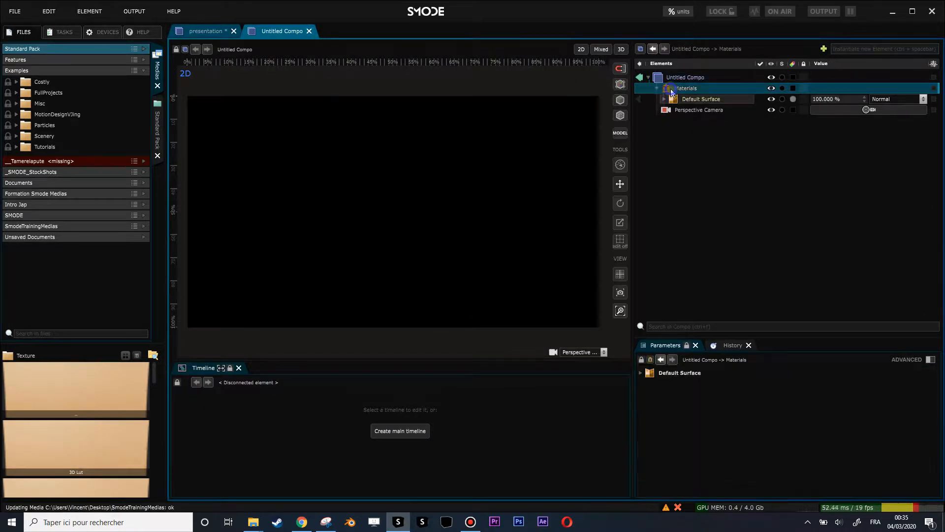
mouse_move(613, 129)
left_click(690, 142)
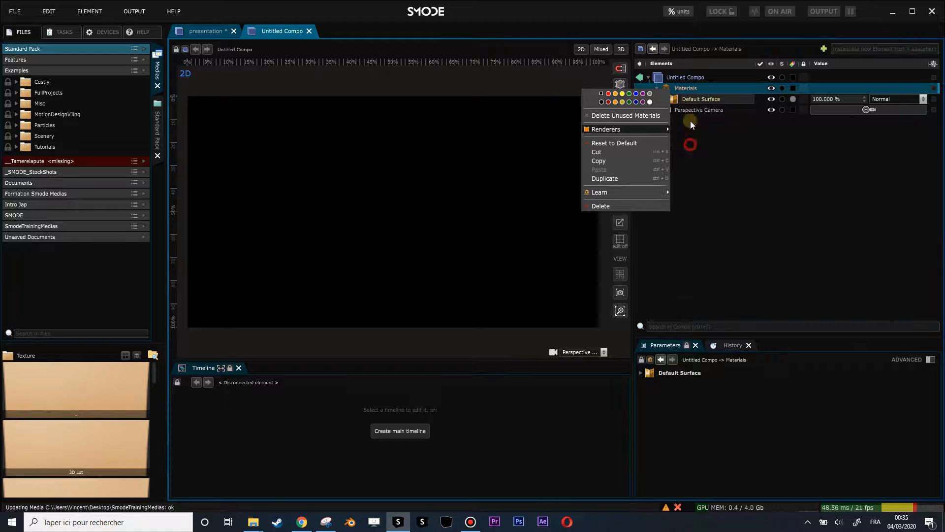
Step: Delete the Default Surface material and rename the new surface CHECKERµ
left_click(682, 100)
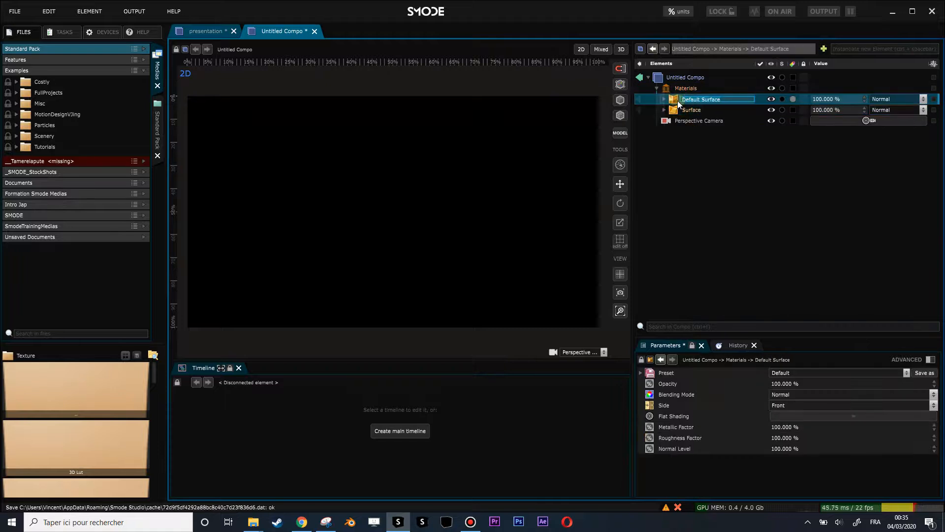
left_click(665, 112)
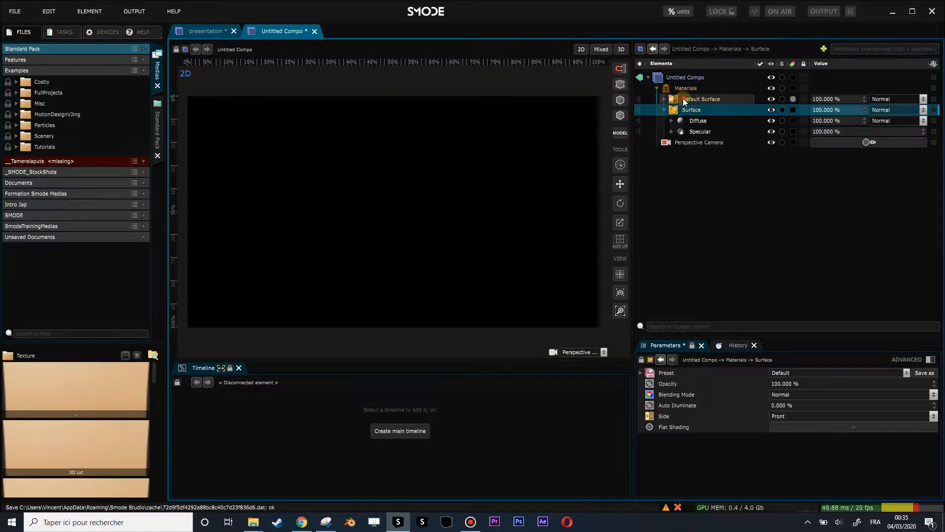
left_click(683, 100)
key("Delete")
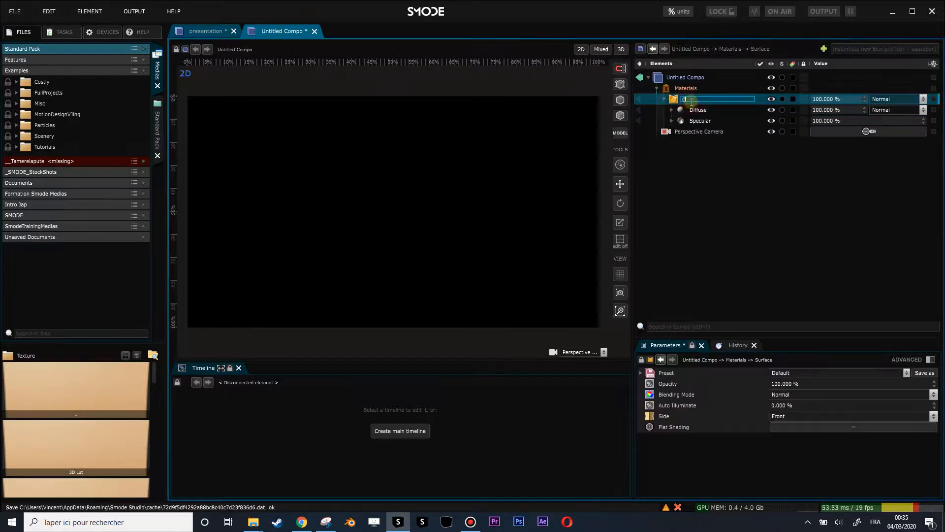
type("ECKERu")
Step: Remove the Specular component from CHECKERµ and set its Diffuse map to Checker Board
left_click(688, 121)
key("Delete")
key("Return")
left_click(672, 110)
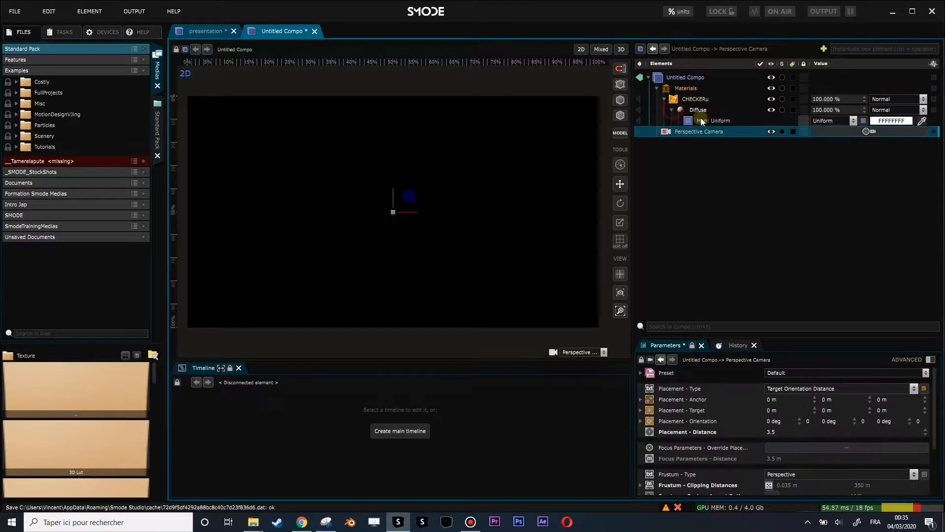
left_click(820, 121)
left_click(845, 143)
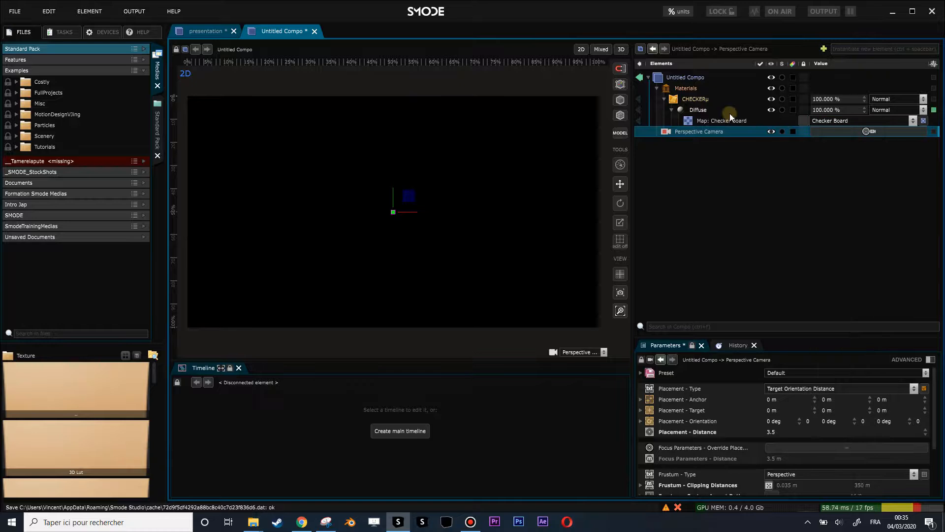
Step: Add a 3D Plane mesh to the compo and set its first orientation angle to 90 degrees
left_click(665, 98)
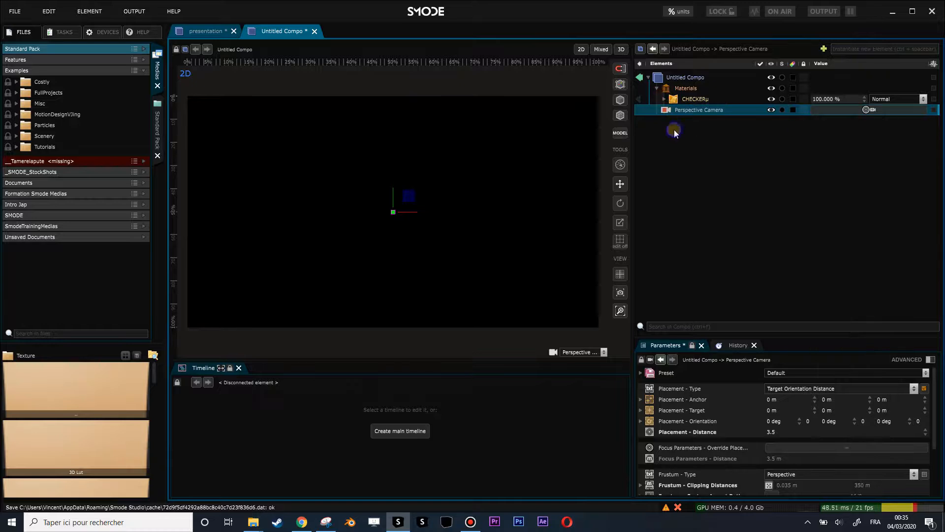
right_click(675, 129)
mouse_move(629, 175)
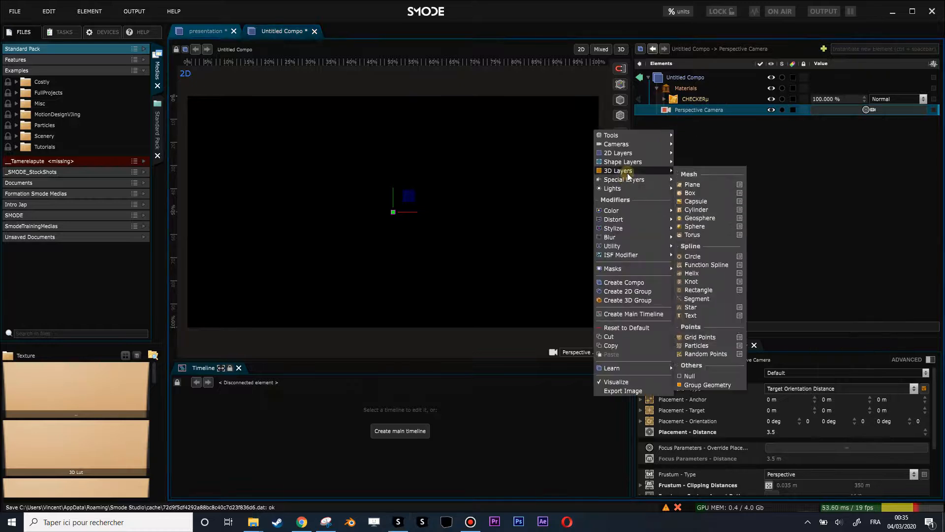
left_click(692, 185)
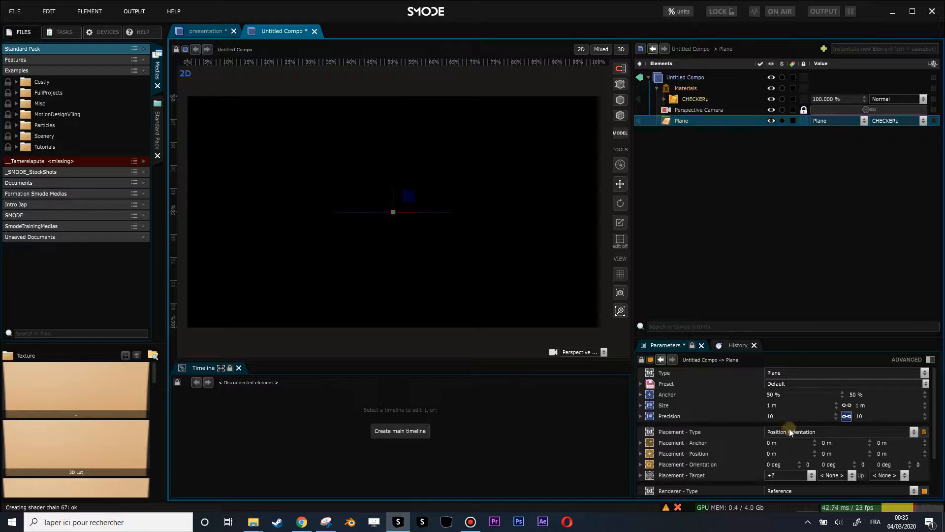
double_click(787, 463)
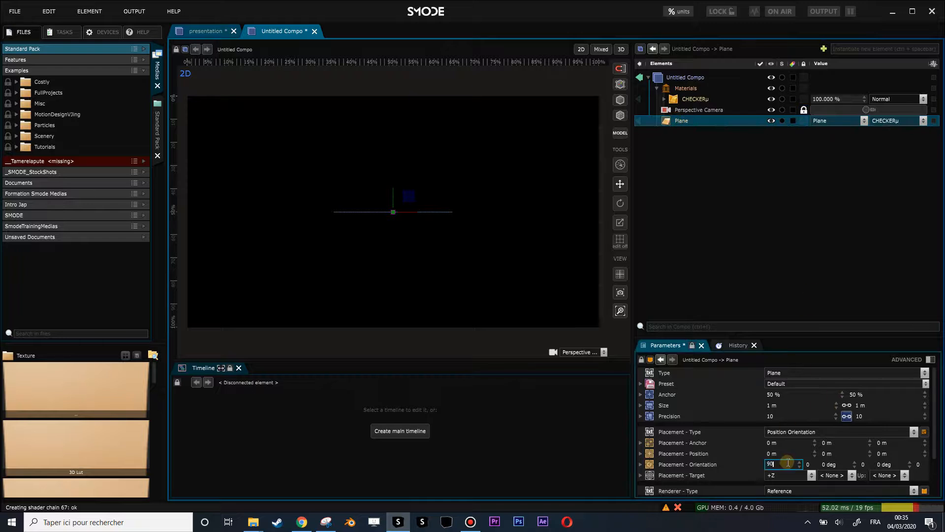
type("90")
key("Return")
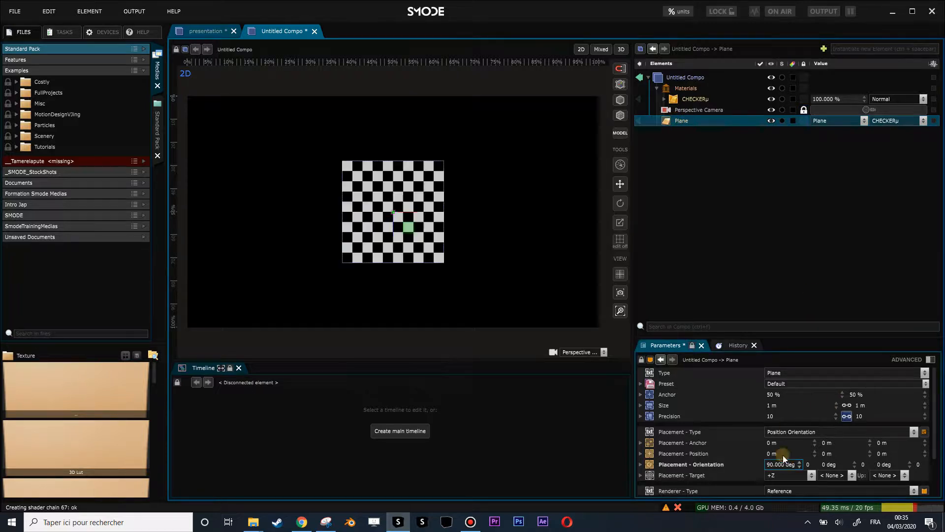
Step: Unlink the plane's dimensions and enlarge it to about 4.136 m by 2.35 m to fill the frame
left_click_drag(925, 405, 925, 339)
left_click(847, 405)
mouse_move(802, 404)
left_mouse_down()
mouse_move(802, 367)
mouse_move(787, 405)
left_mouse_up()
scroll(563, 271, "down", 1)
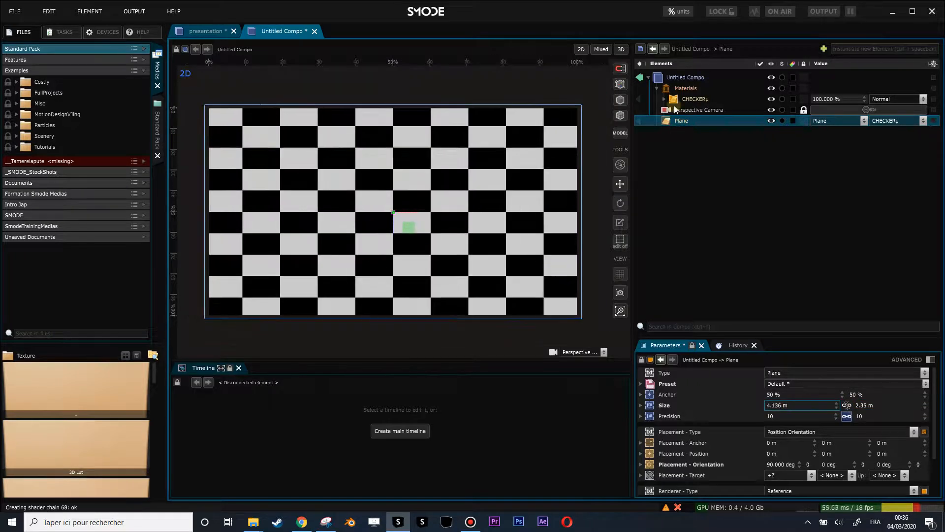
Step: Unlink the size values of CHECKERµ's Checker Board map and raise the horizontal size to about 103 % to form stripes
left_click(664, 100)
left_click(709, 120)
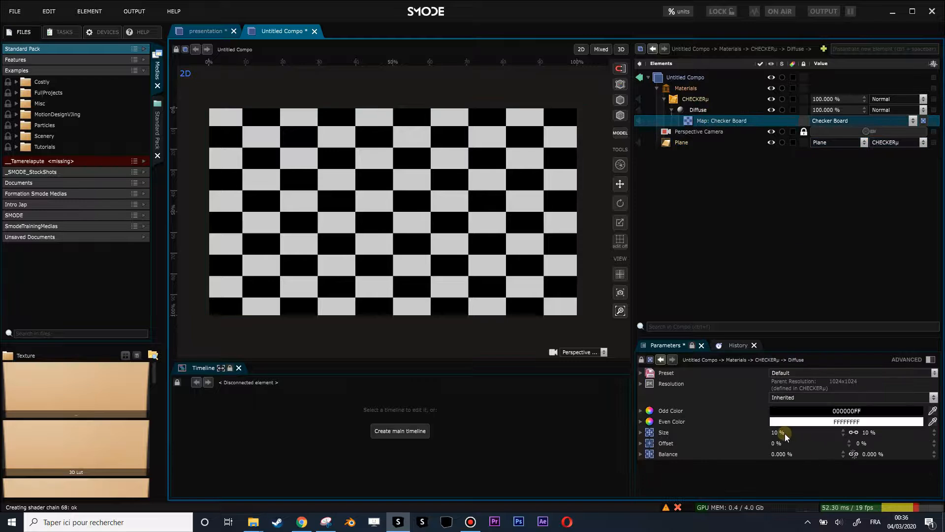
left_click(855, 432)
left_click_drag(843, 432, 843, 380)
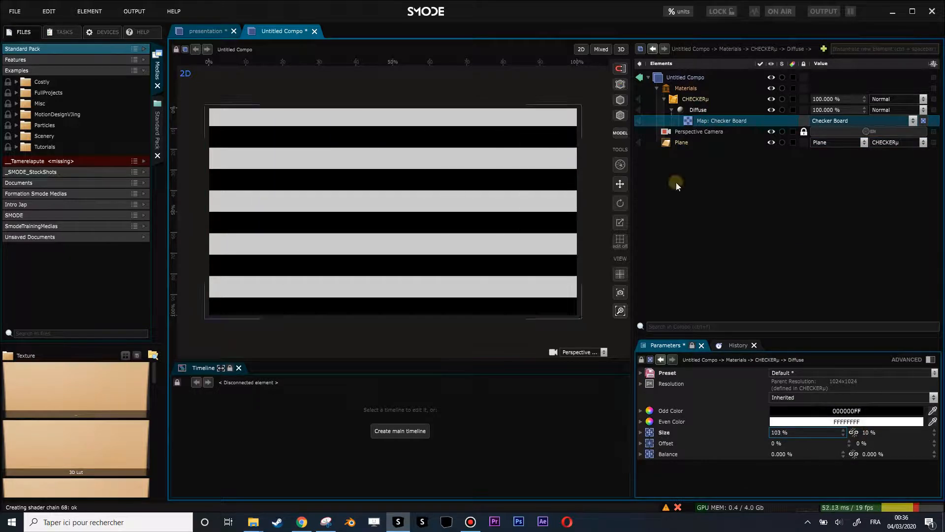
Step: Check the reference post's format in the browser and change the compo's resolution in Smode to 1024 x 1024
left_click(301, 522)
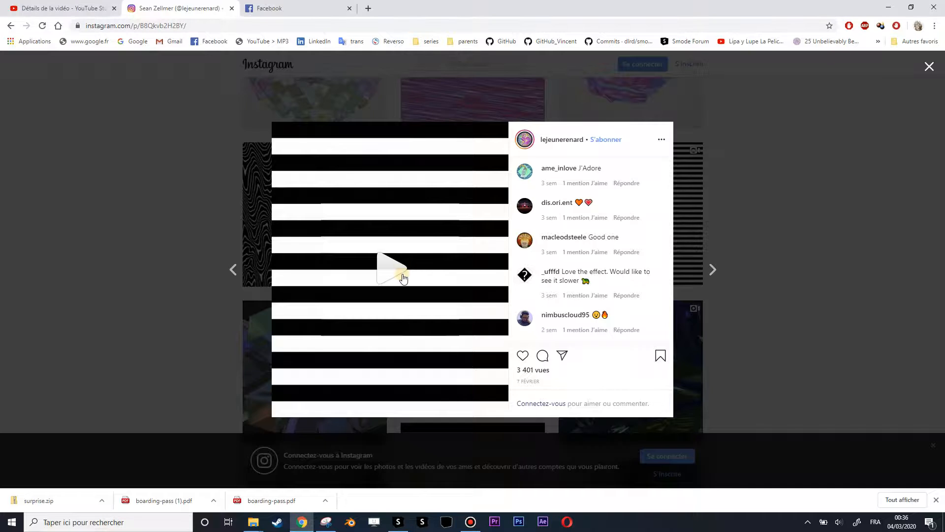
key("alt+Tab")
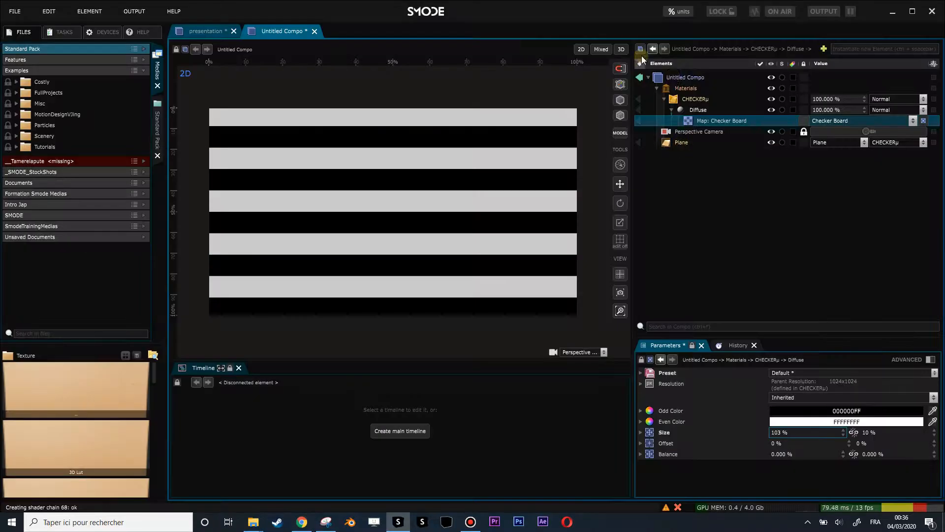
left_click(673, 78)
left_click(788, 408)
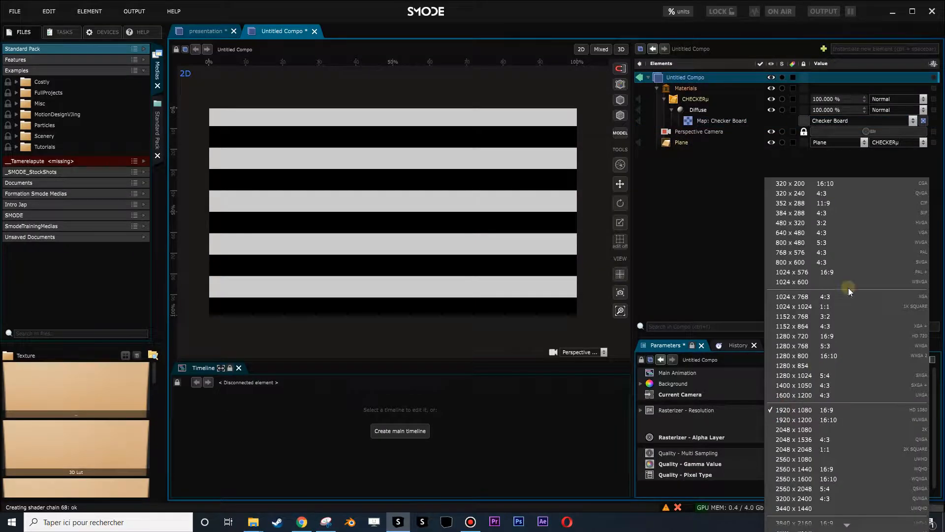
left_click(821, 307)
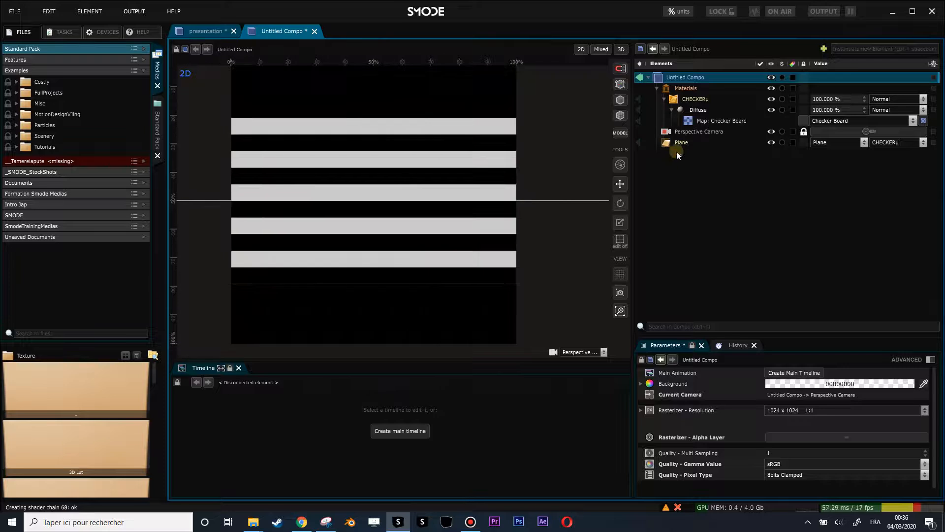
Step: Increase the plane's second size value to about 4.11 m so it fills the square frame
left_click(678, 143)
left_click_drag(866, 406, 866, 377)
scroll(541, 233, "down", 3)
middle_click_drag(551, 254, 556, 268)
left_click_drag(858, 407, 857, 349)
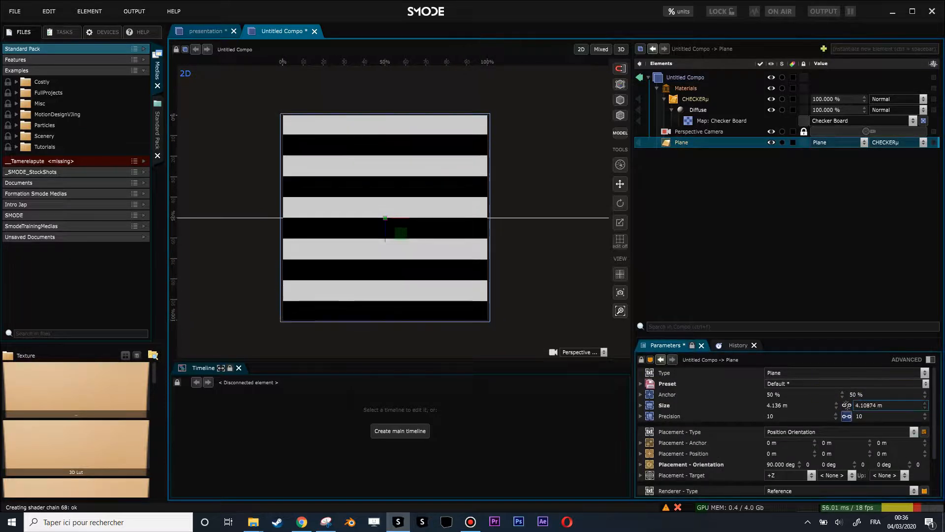
Step: Compare with the reference stripes in the browser and reduce the Checker Board map's vertical size to about 6.25 %
left_click(305, 523)
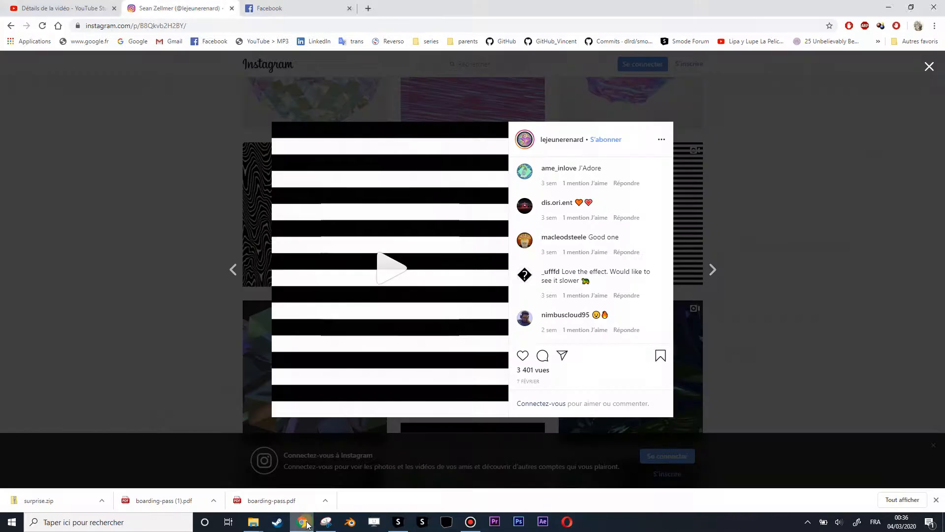
left_click(306, 523)
left_click(711, 123)
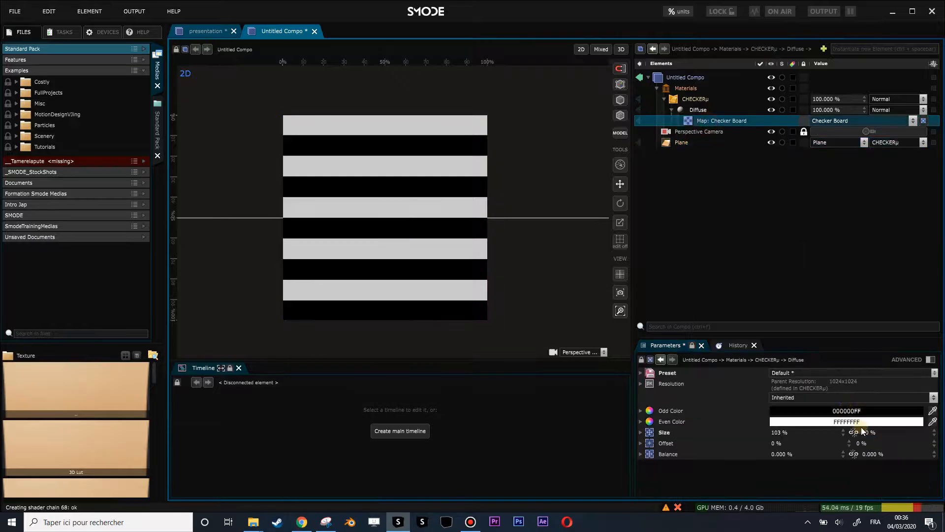
mouse_move(870, 437)
left_mouse_down()
mouse_move(870, 428)
mouse_move(870, 437)
left_mouse_up()
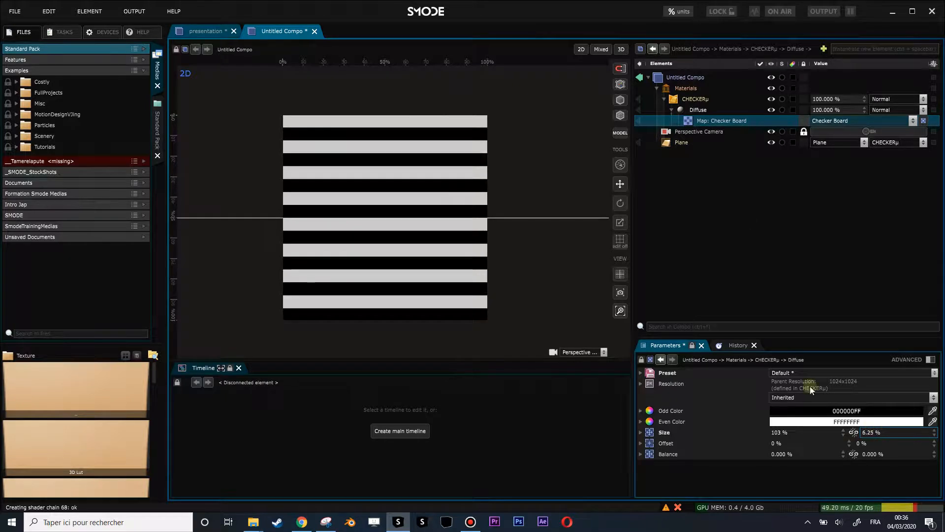
Step: Raise the CHECKERµ material's Auto Illuminate to 100 %
left_click(663, 98)
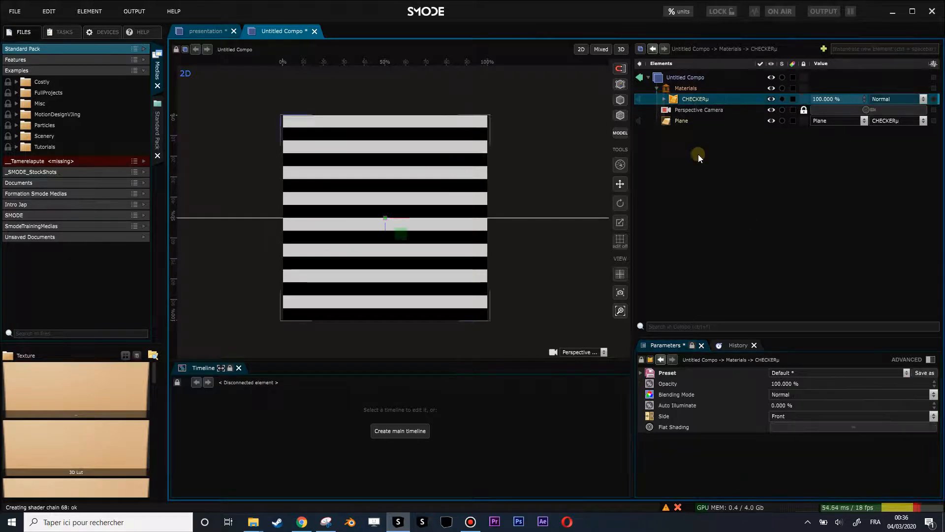
left_click(682, 122)
left_click(689, 100)
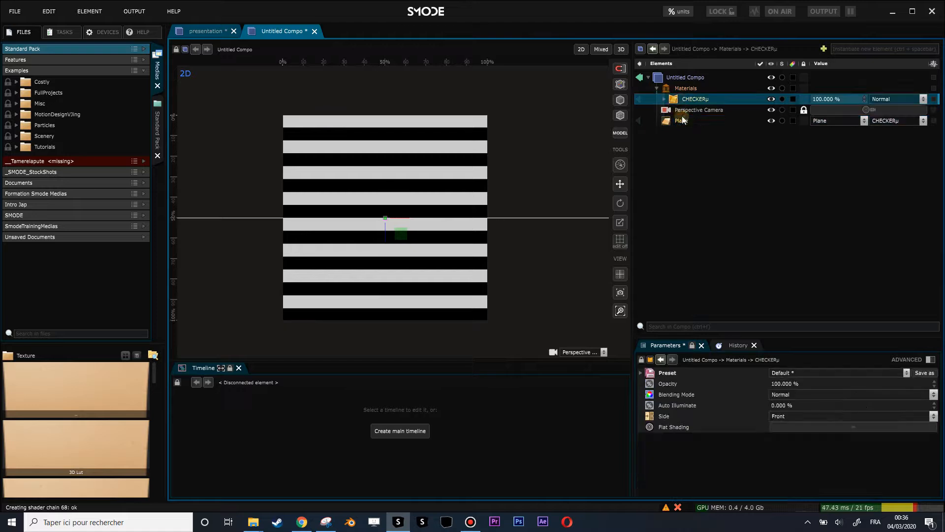
left_click(786, 407)
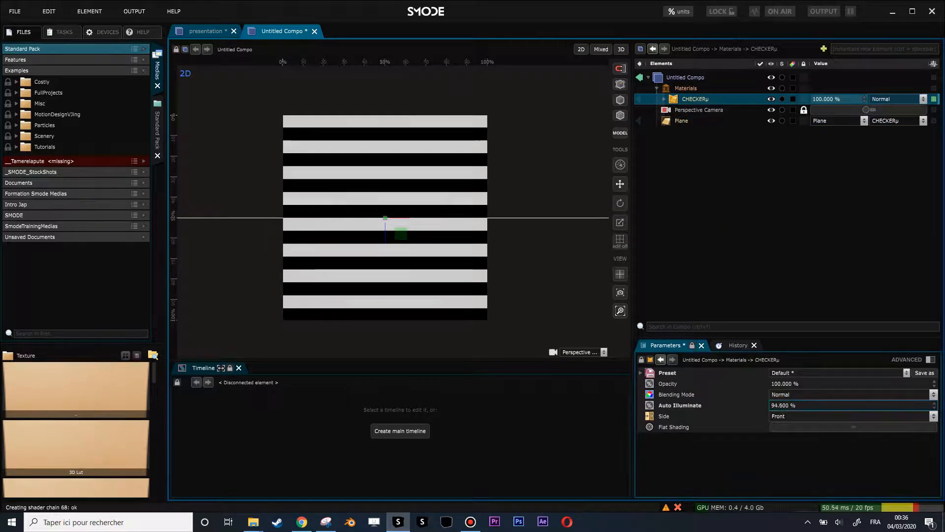
left_click_drag(817, 405, 867, 400)
Step: Add a 3D Box mesh to the compo
right_click(692, 149)
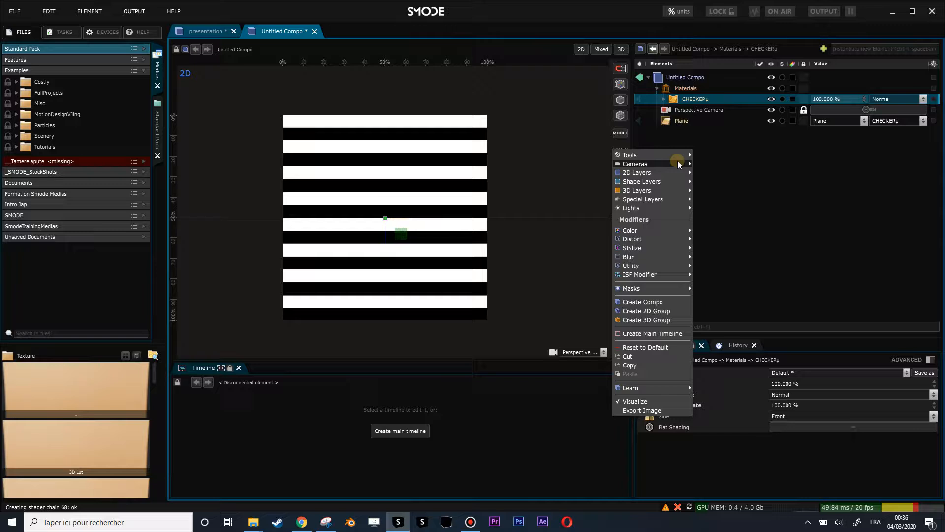
mouse_move(667, 190)
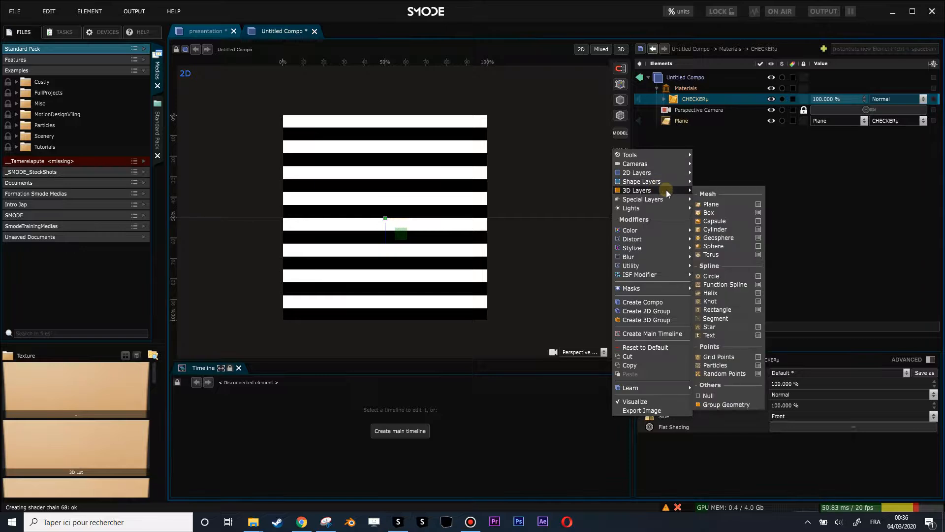
left_click(731, 212)
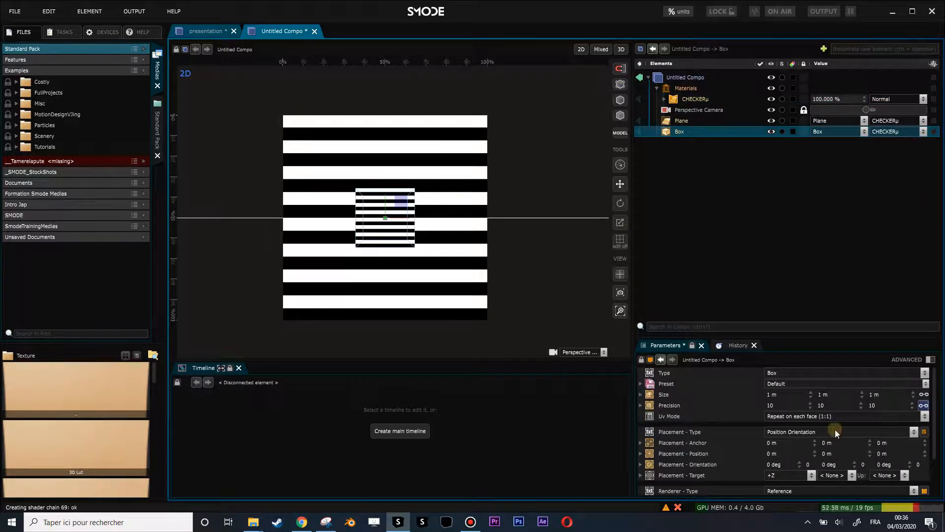
Step: Set the box's size uniformly to 1.37 m in all three dimensions
left_click_drag(913, 395, 913, 385)
scroll(518, 242, "up", 3)
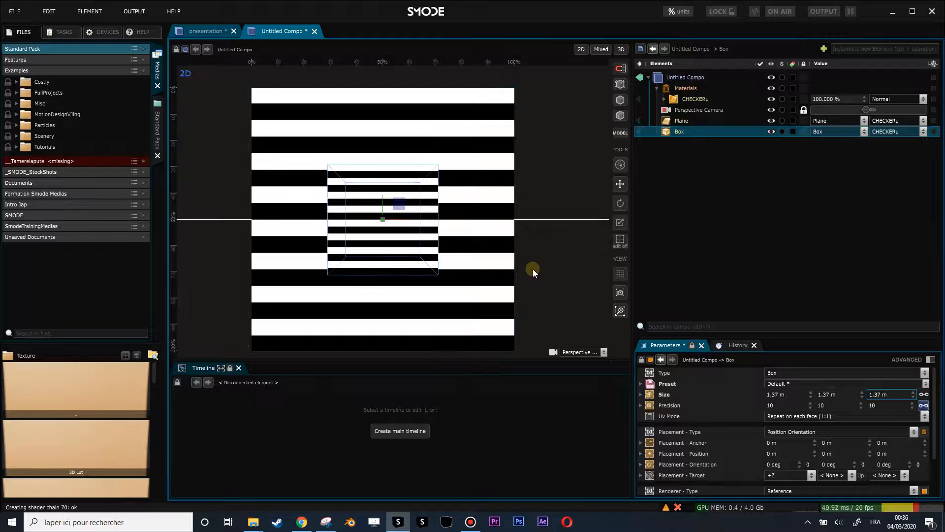
Step: Try rotating the box slightly about its first two axes and undo the rotation
mouse_move(782, 462)
left_mouse_down()
mouse_move(782, 471)
mouse_move(779, 462)
left_mouse_up()
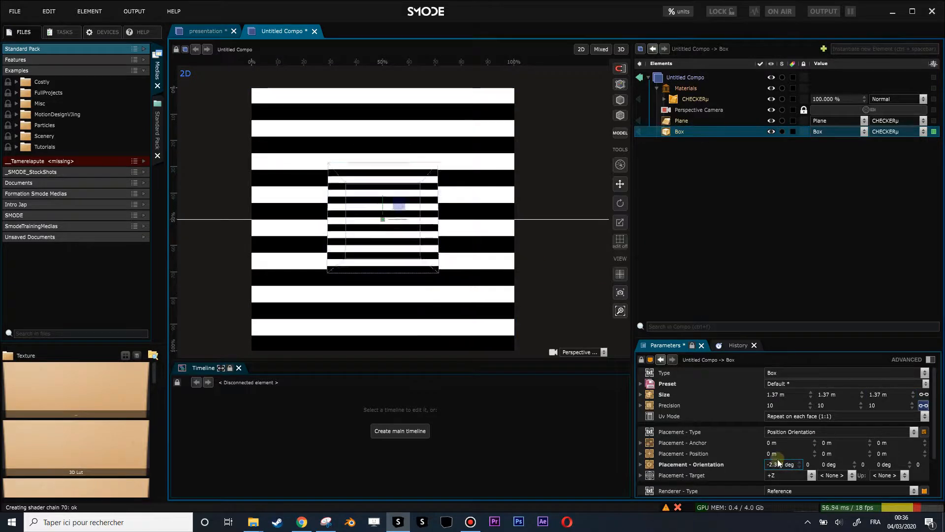
left_click_drag(837, 464, 838, 468)
key("ctrl+z")
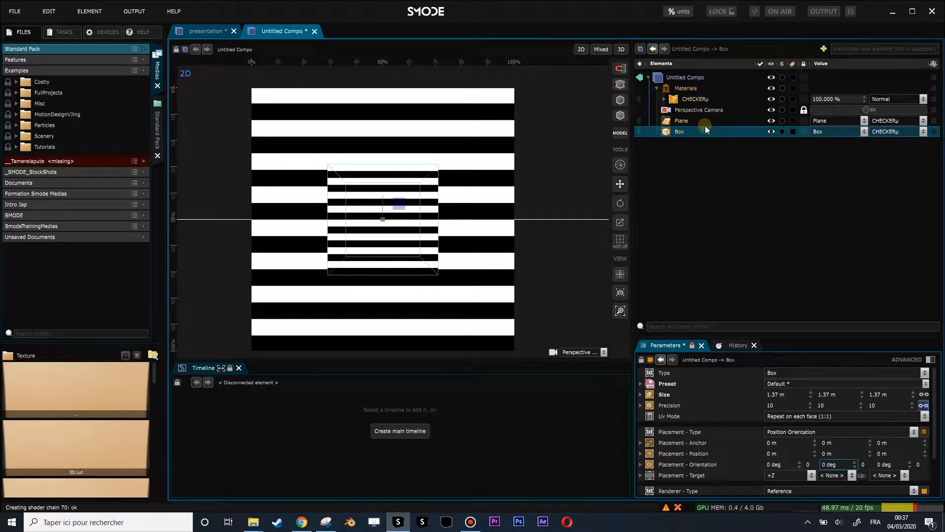
Step: Add a UV Camera Mapping modifier to the box and assign the Perspective Camera as its camera
right_click(676, 133)
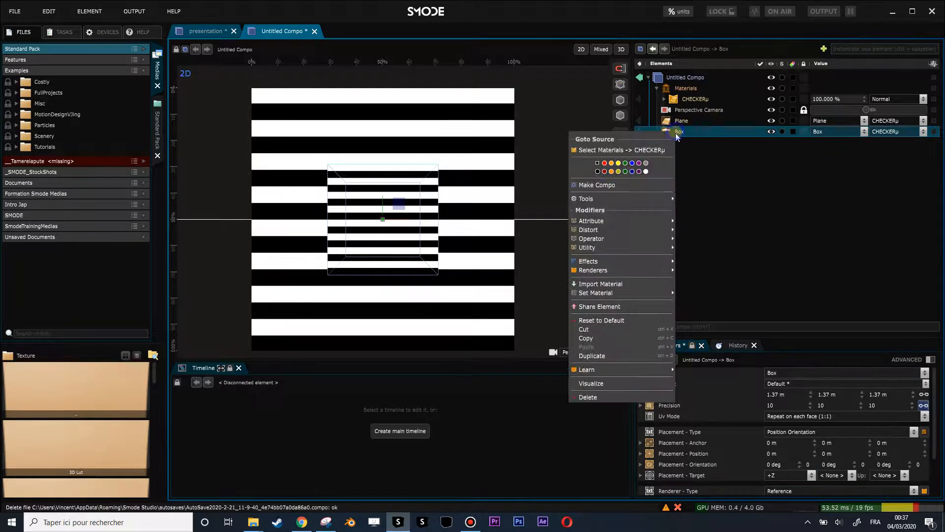
mouse_move(614, 222)
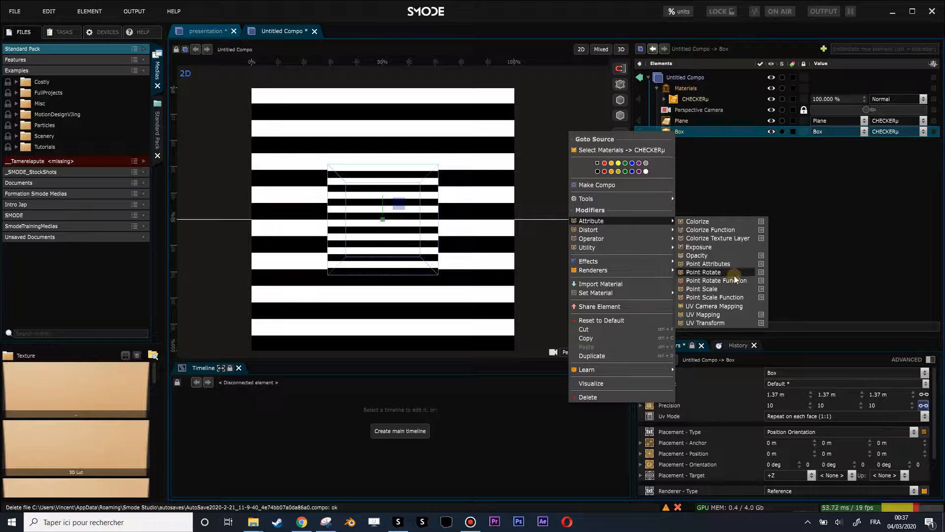
left_click(715, 306)
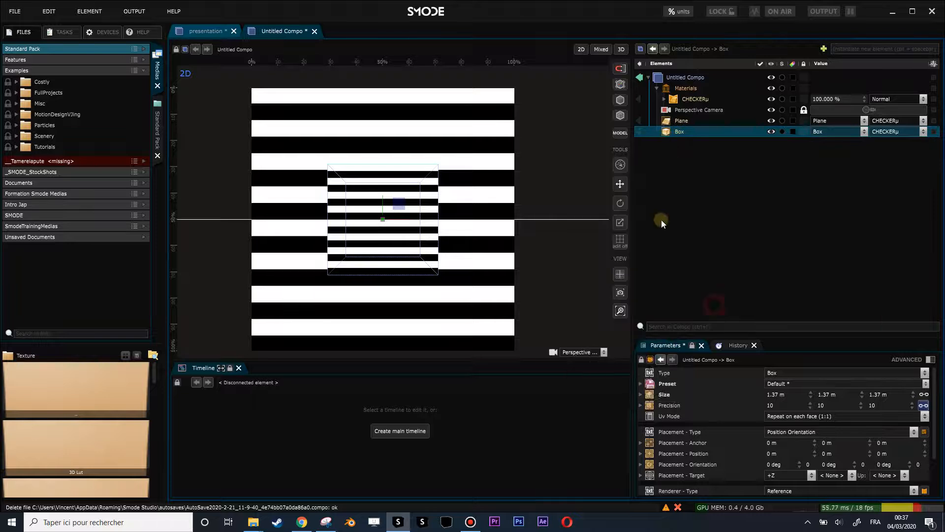
left_click_drag(678, 108, 793, 382)
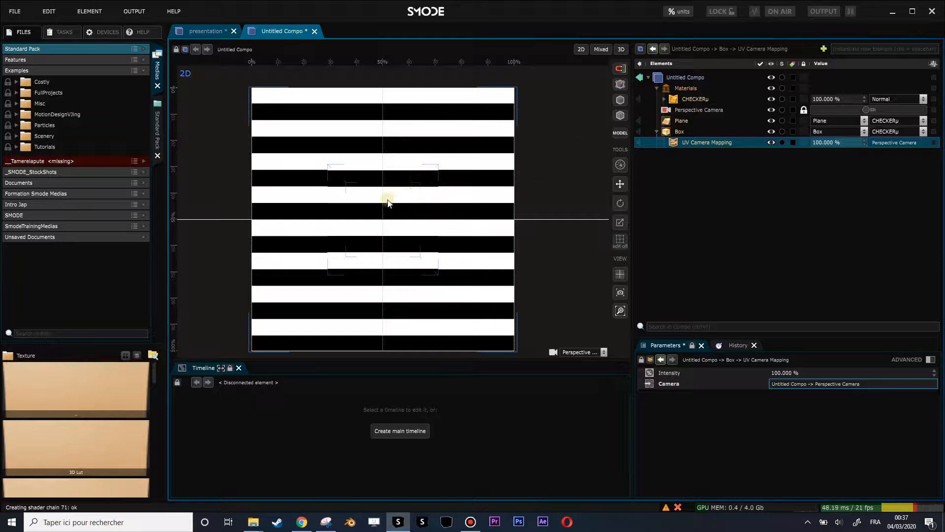
Step: Check the stripe alignment at the box's edges and try resizing the plane to about 4.18 m by 4.31 m
scroll(365, 212, "up", 5)
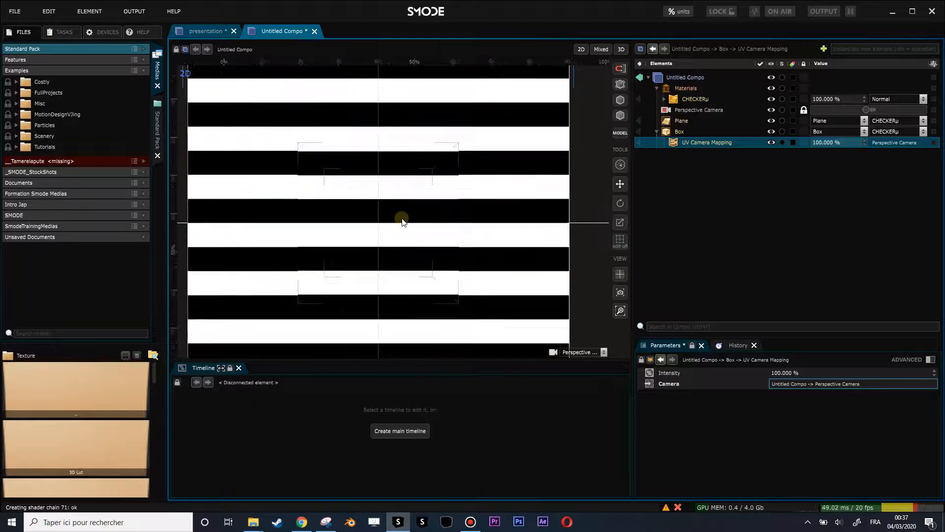
scroll(314, 186, "up", 5)
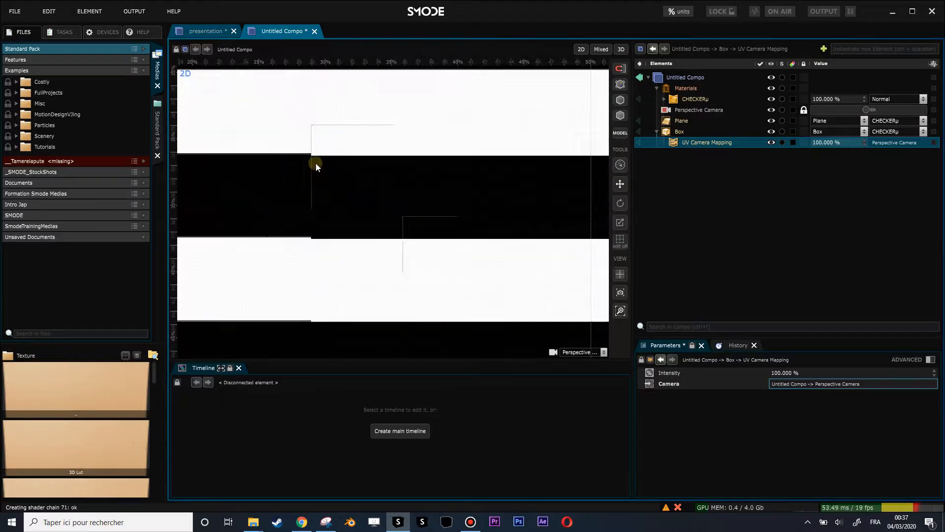
left_click(684, 132)
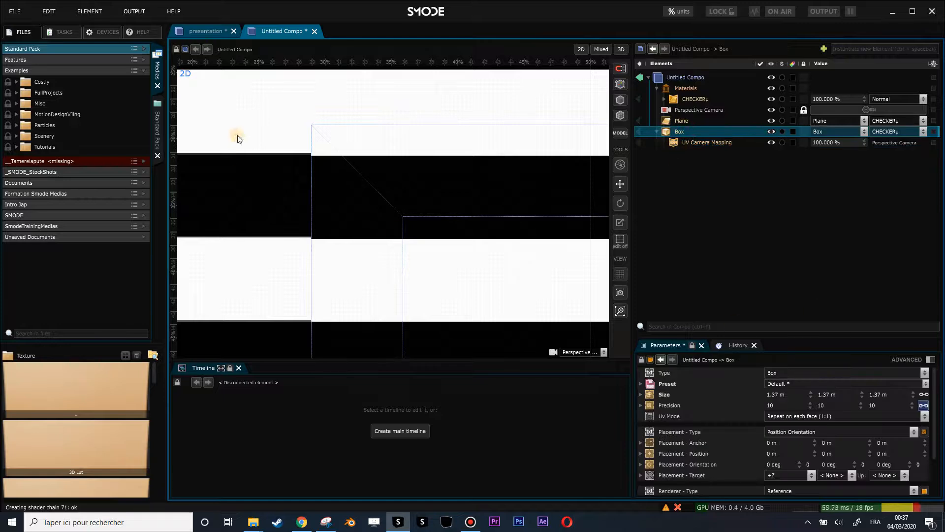
scroll(285, 175, "down", 10)
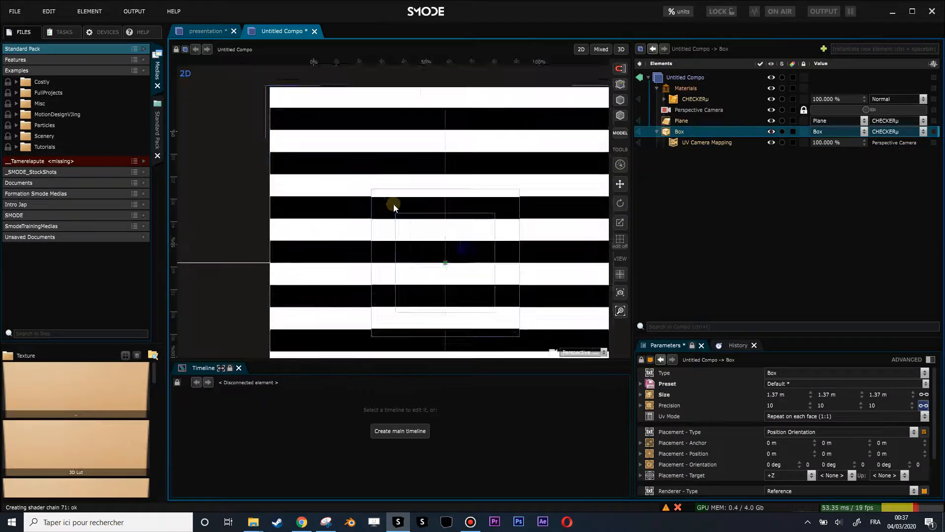
left_click(679, 121)
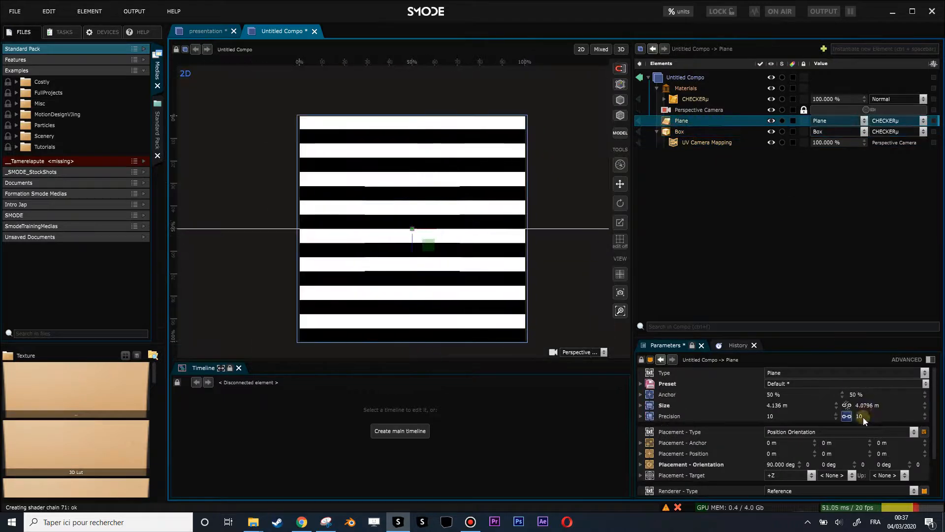
left_click_drag(866, 408, 866, 391)
left_click_drag(784, 410, 785, 401)
left_click_drag(862, 409, 862, 415)
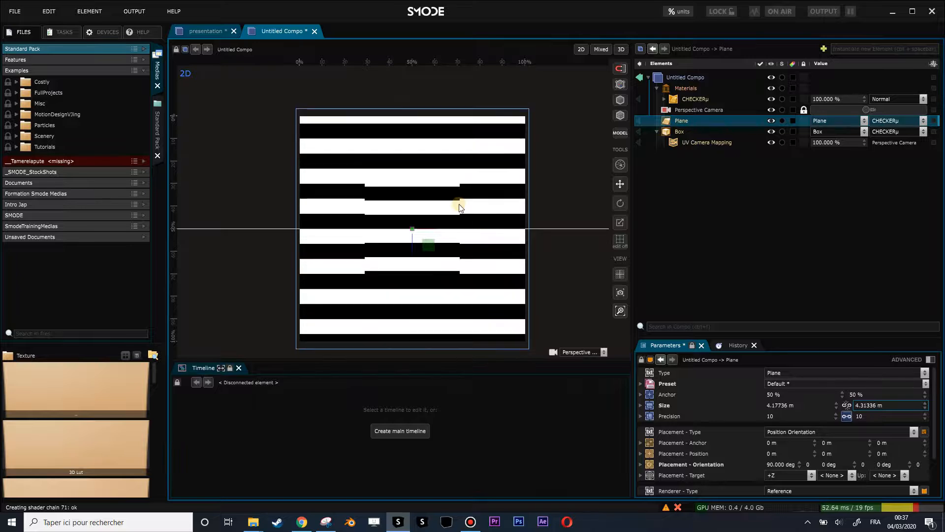
Step: Copy the box's UV Camera Mapping modifier onto the plane
scroll(466, 215, "up", 5)
left_click(699, 142)
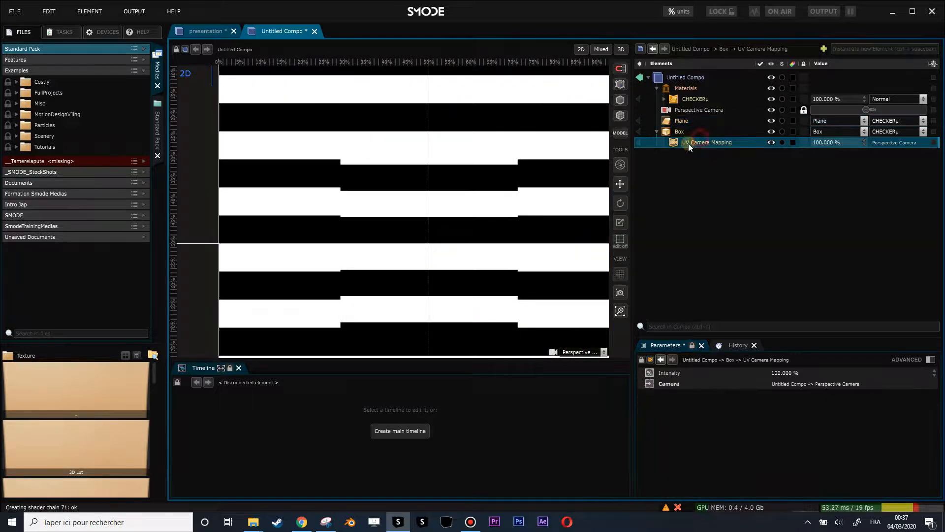
left_click_drag(690, 143, 687, 121, "ctrl")
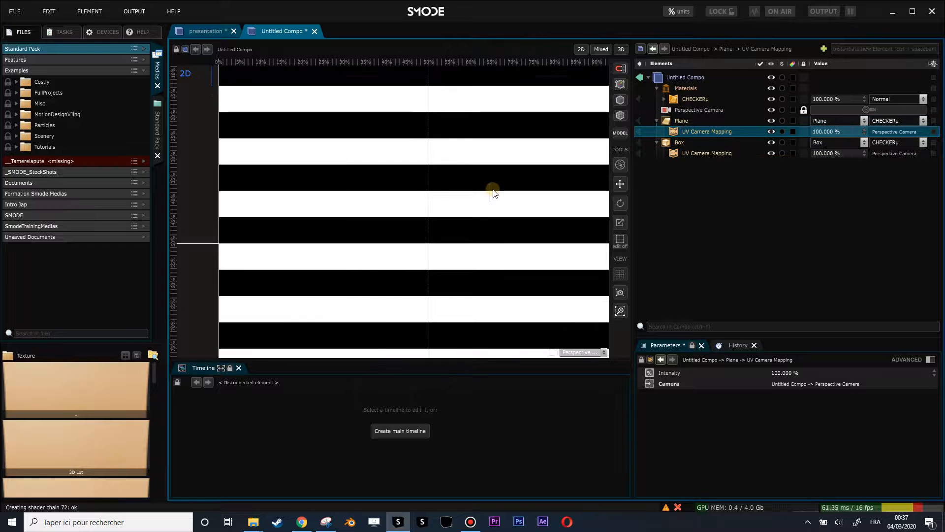
scroll(426, 179, "down", 5)
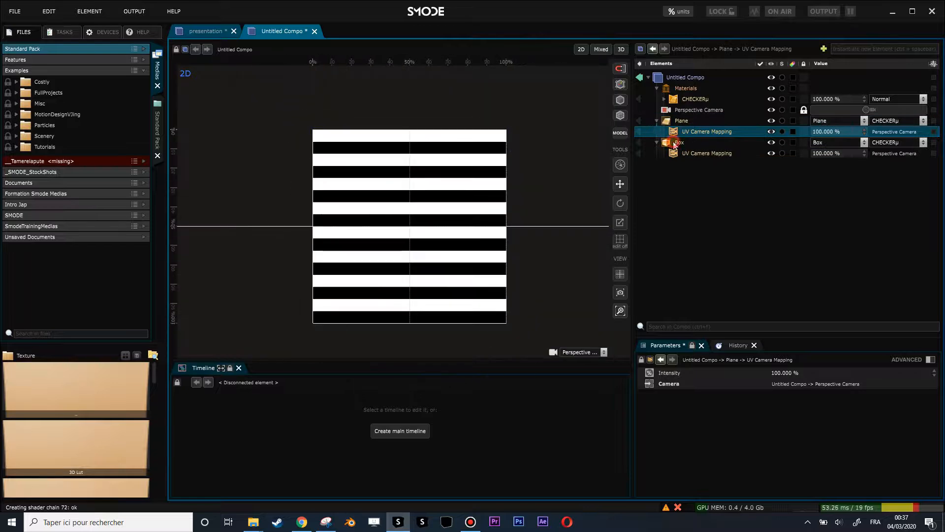
Step: Show the 3D and 2D views side by side and examine the box, plane and camera in 3D
left_click(675, 143)
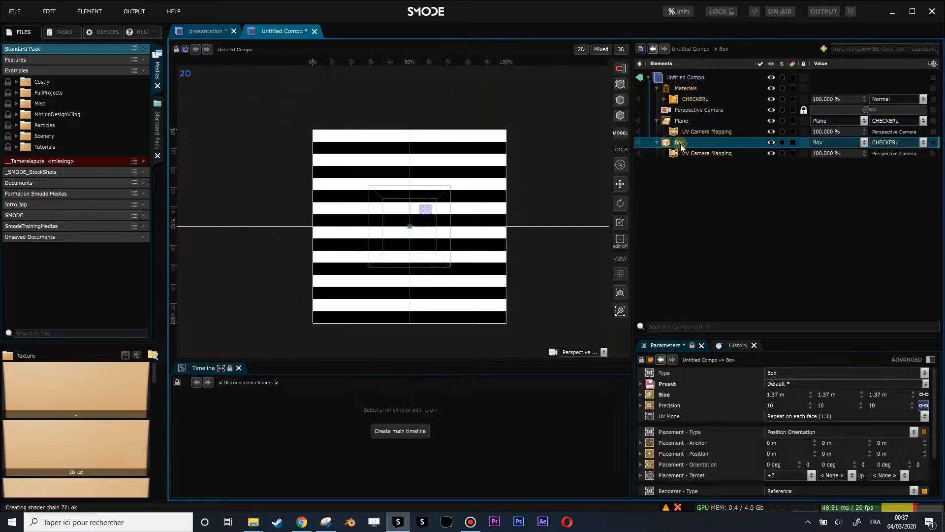
left_click(602, 49)
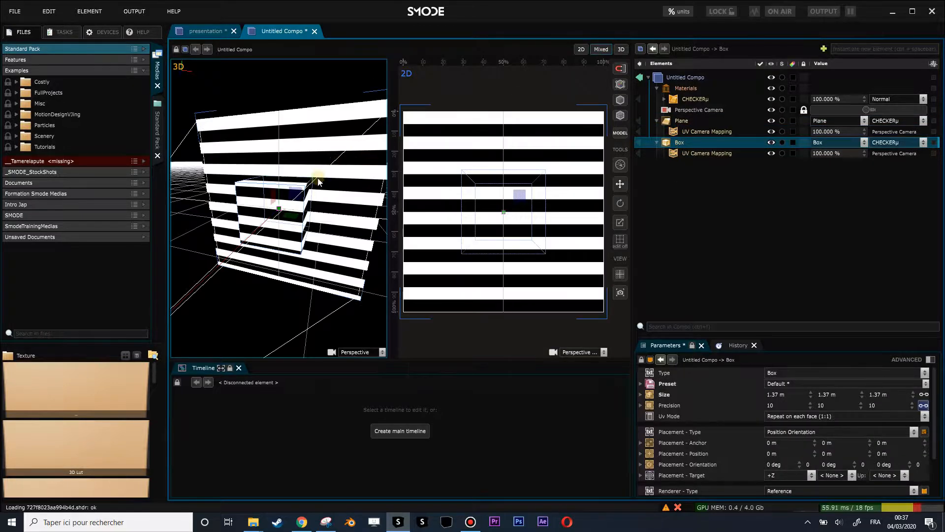
left_click_drag(327, 197, 284, 182)
scroll(338, 185, "up", 5)
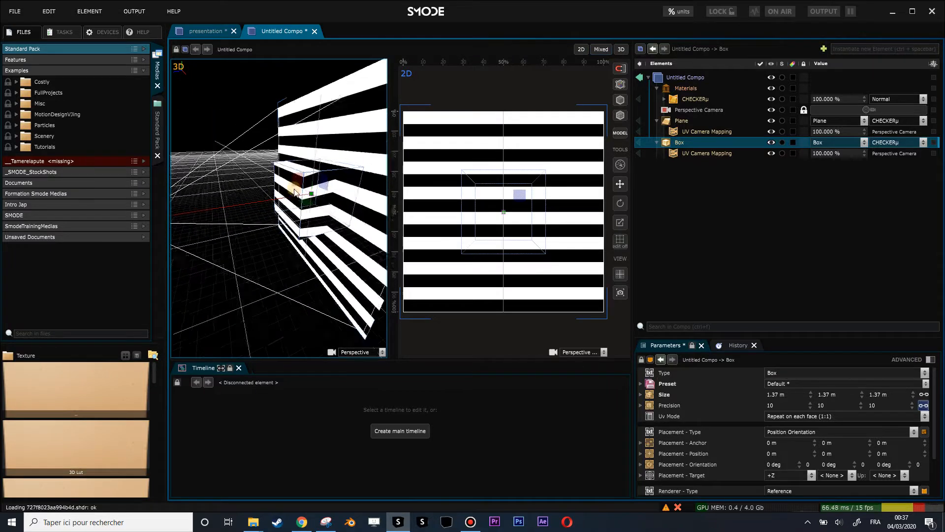
mouse_move(304, 209)
left_mouse_down()
mouse_move(289, 211)
mouse_move(294, 195)
left_mouse_up()
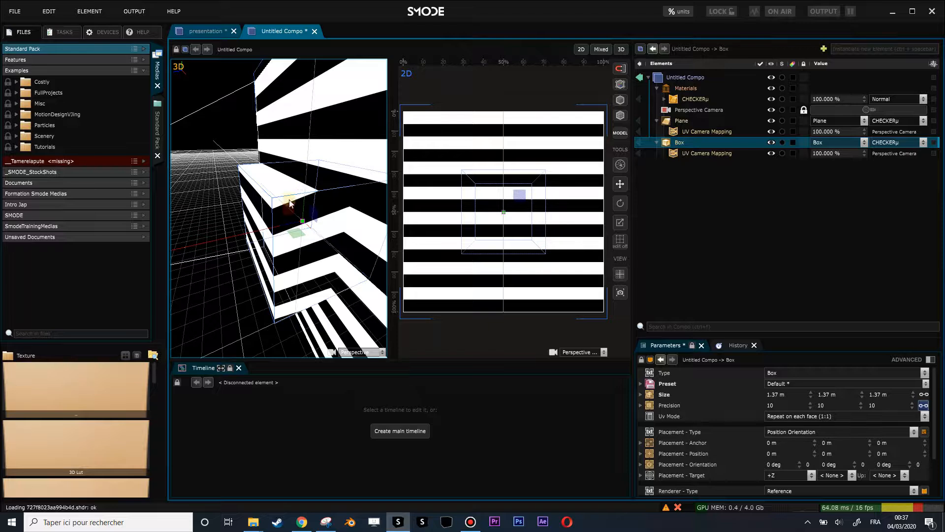
scroll(289, 203, "down", 5)
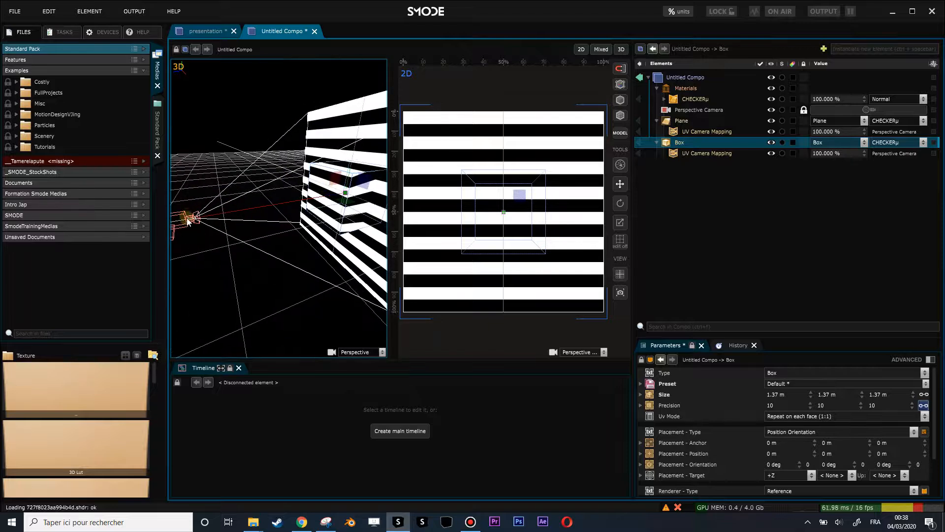
left_click_drag(214, 213, 205, 215)
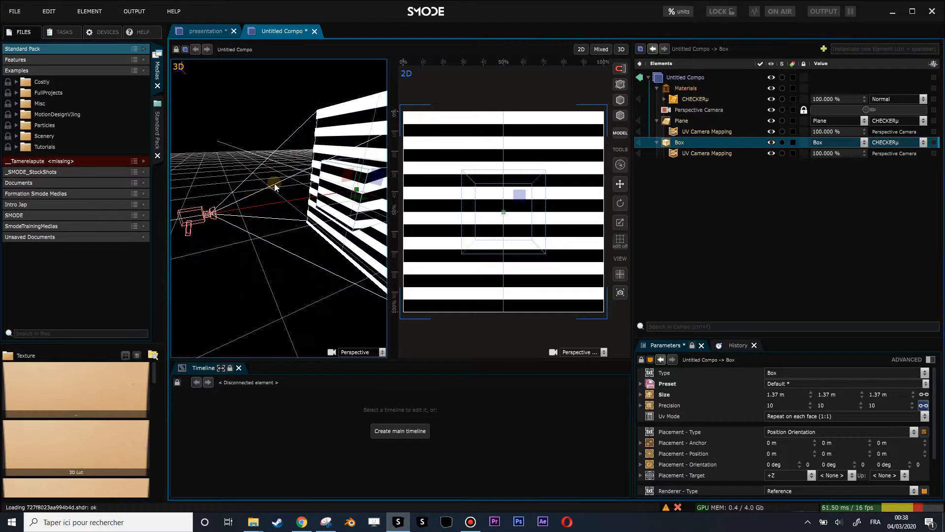
Step: Collapse the media browser, widen the 3D view and examine the projected stripes across the box and plane from several angles
left_click(165, 217)
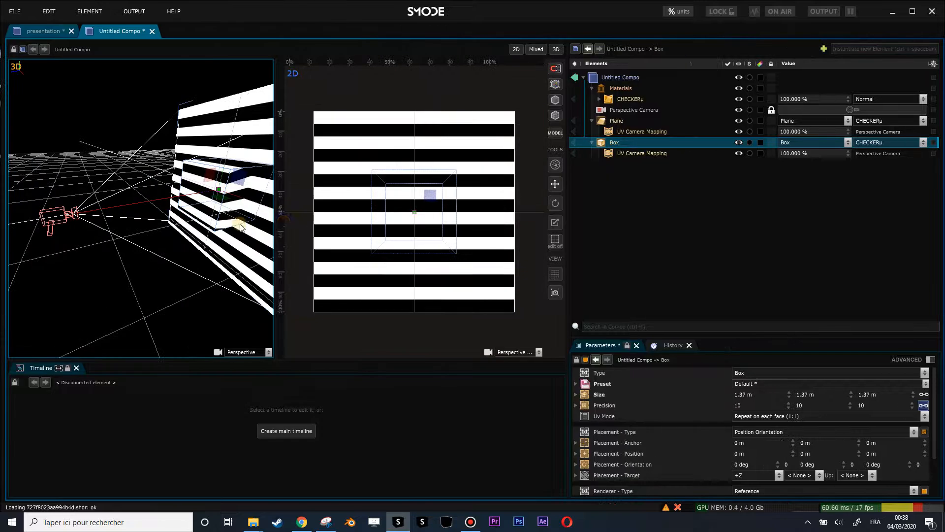
left_click_drag(276, 214, 331, 214)
middle_click_drag(255, 200, 215, 212)
scroll(217, 211, "up", 3)
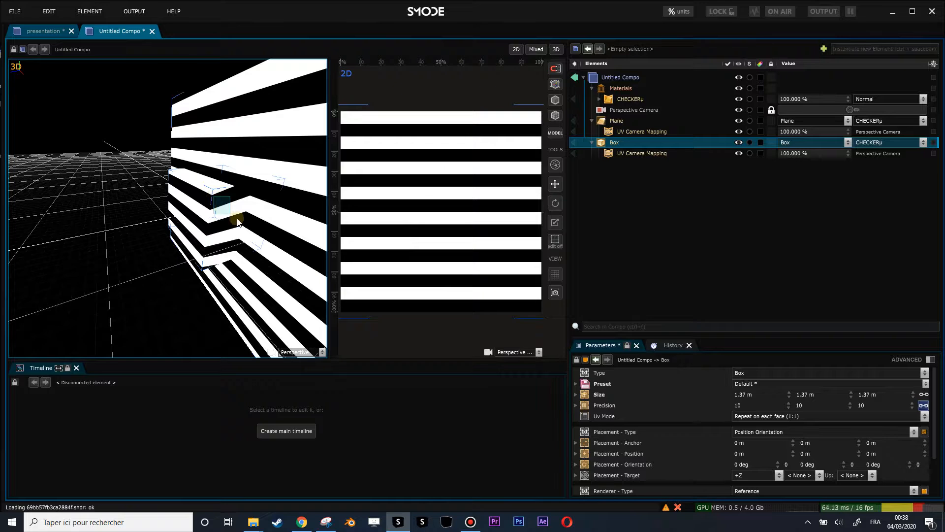
key("super")
left_click(251, 158)
left_click_drag(238, 239, 56, 193, "alt")
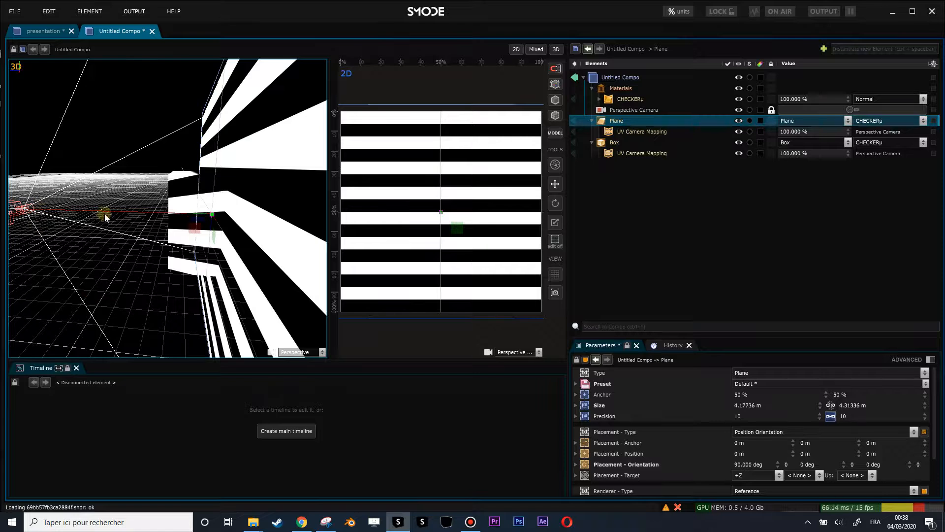
left_click_drag(159, 228, 237, 219, "alt")
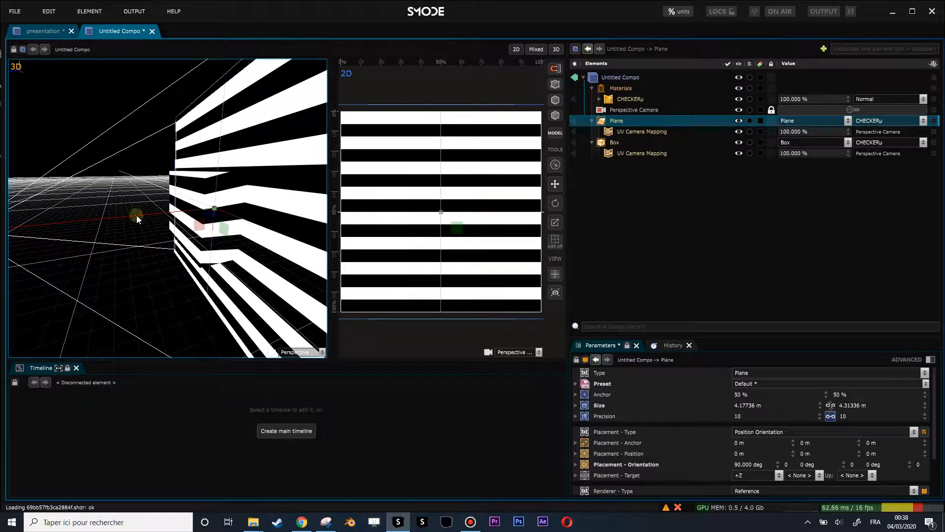
Step: Disable the UV Camera Mapping modifiers on both the box and the plane
left_click(640, 153)
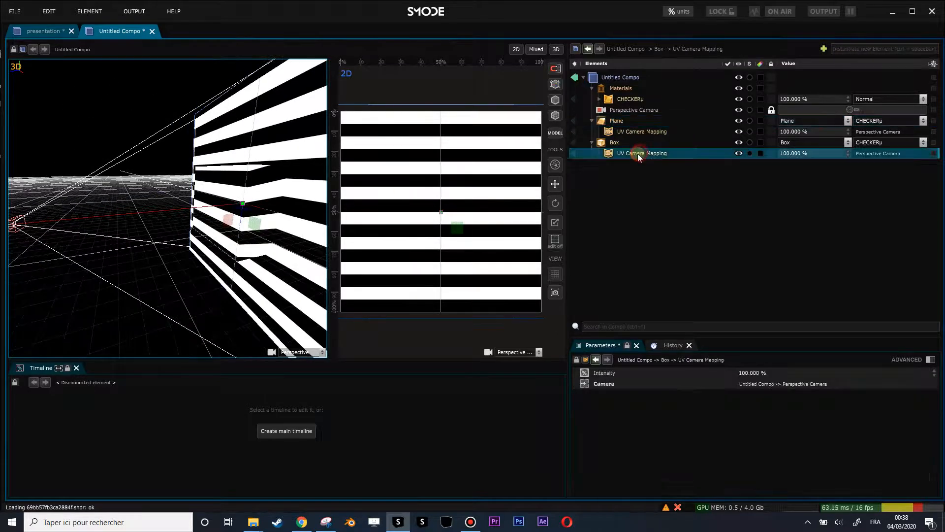
left_click(616, 143)
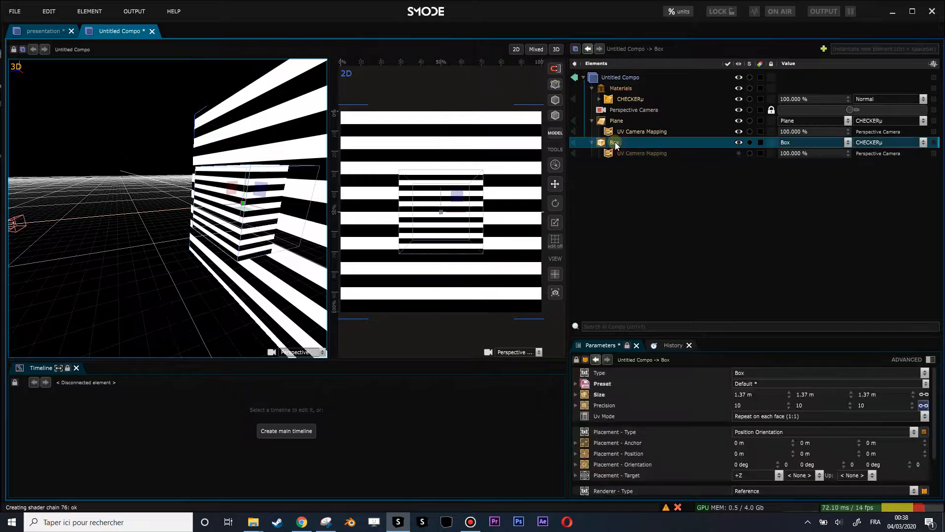
right_click(615, 142)
left_click(621, 134)
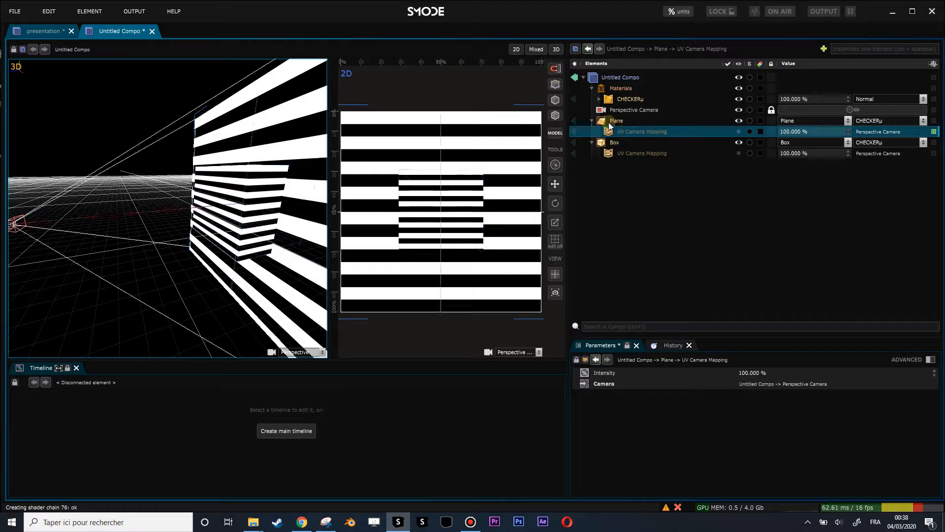
Step: Set the plane's size to 4 m by 4 m
left_click(607, 122)
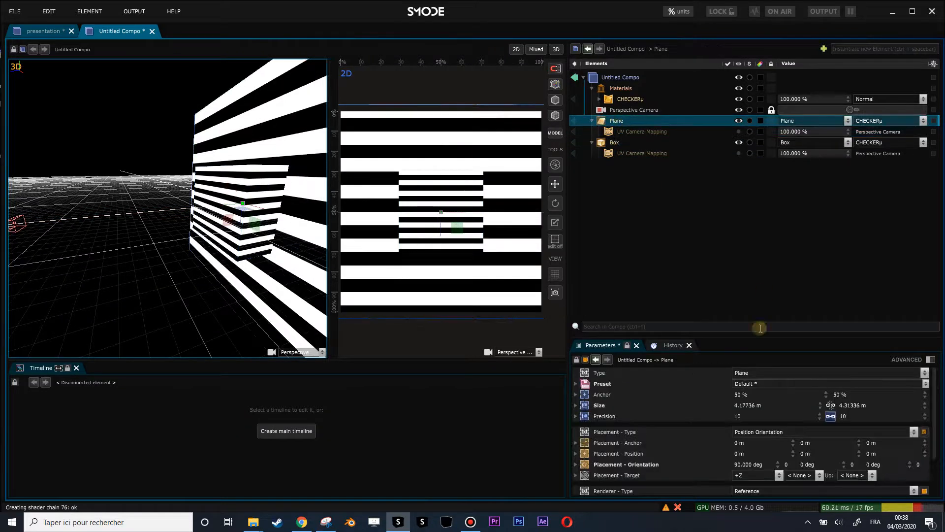
left_click_drag(762, 339, 765, 284)
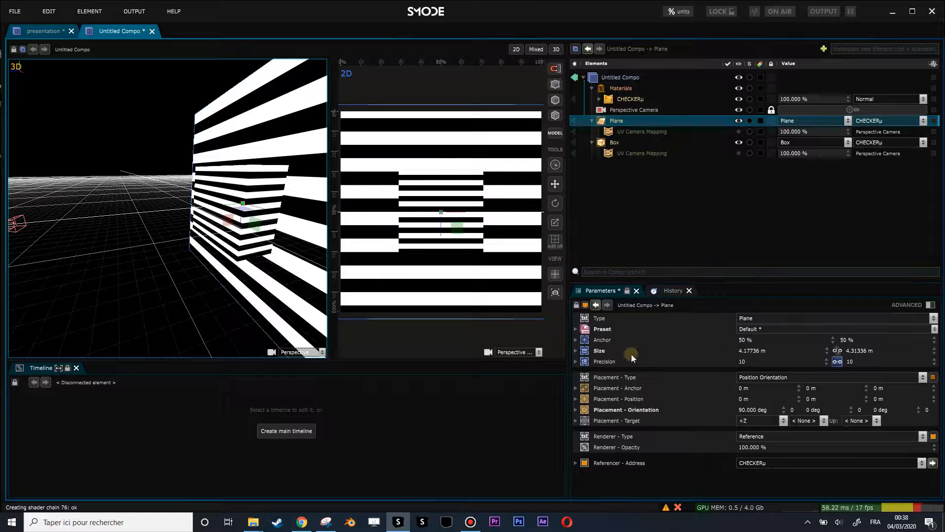
scroll(464, 165, "down", 2)
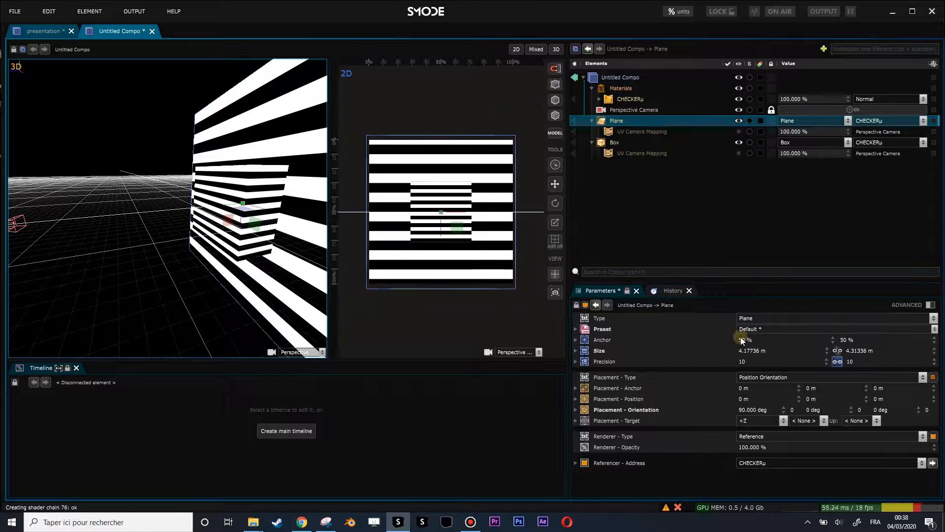
double_click(766, 349)
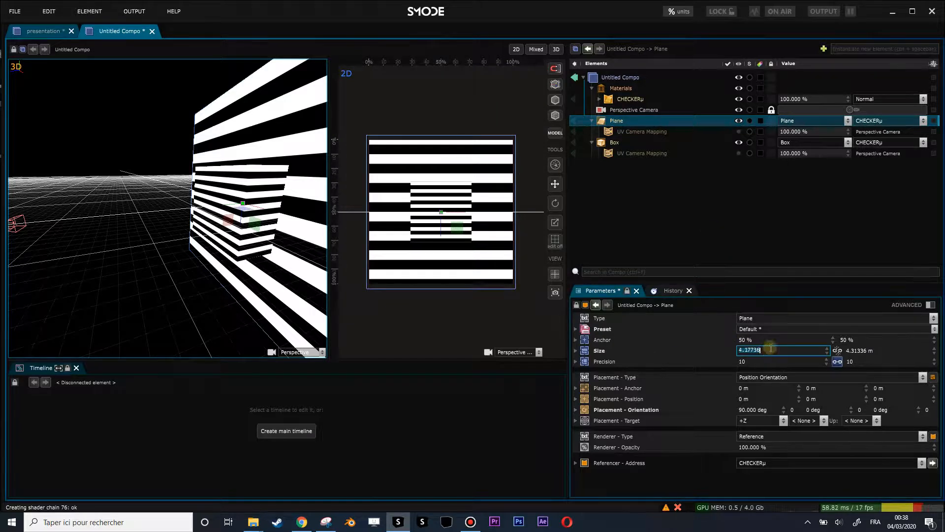
type("4")
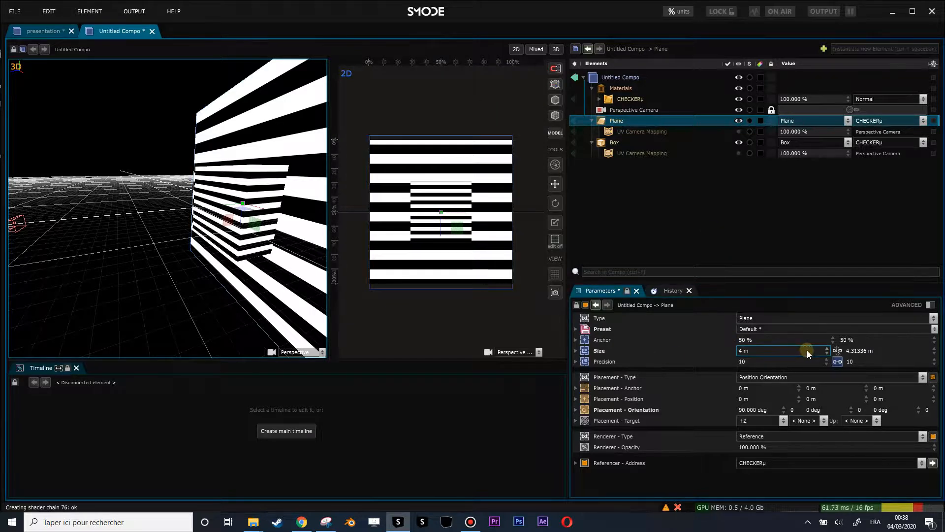
double_click(861, 350)
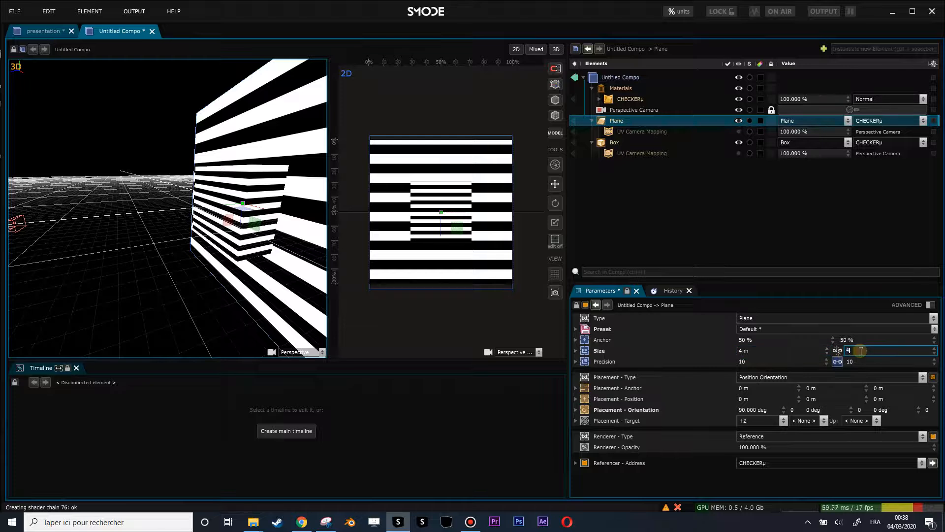
key("Return")
scroll(465, 211, "up", 2)
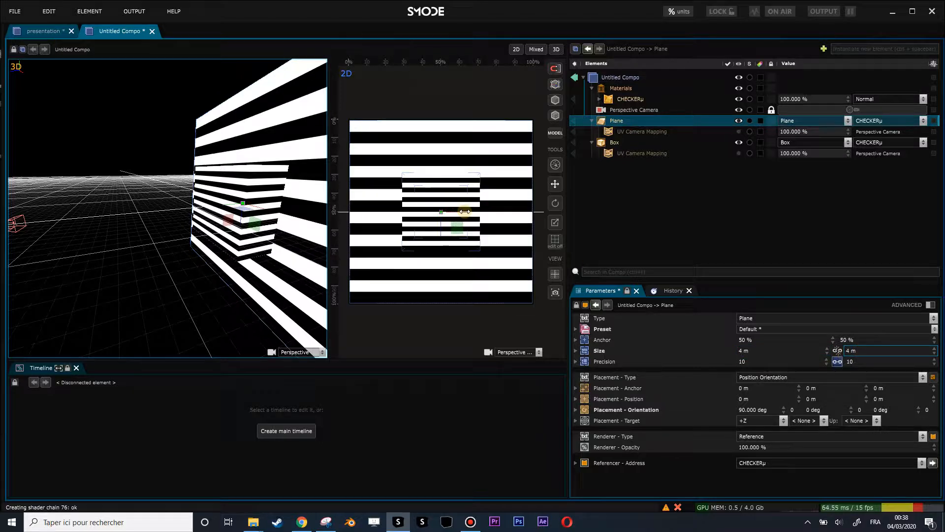
middle_click_drag(463, 205, 472, 219)
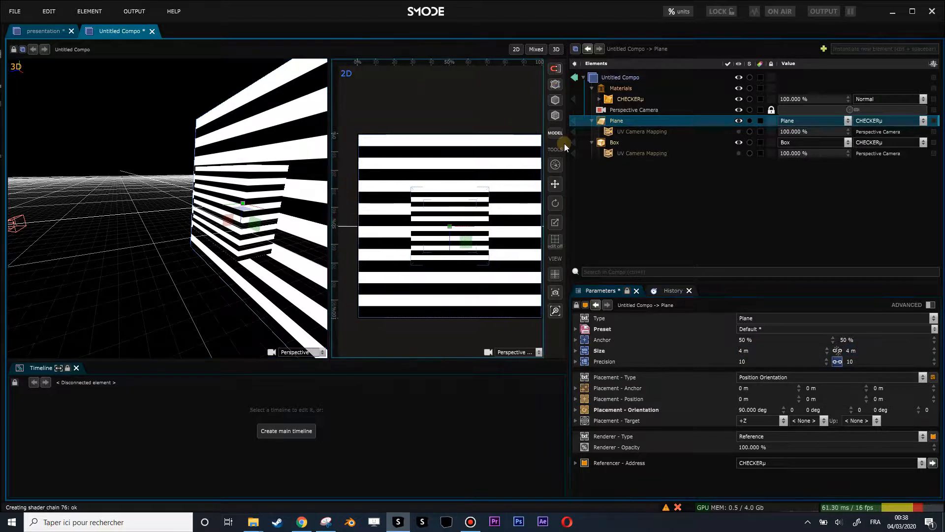
Step: Add a UV Mapping modifier with the Orthographique Z preset to the box
right_click(613, 119)
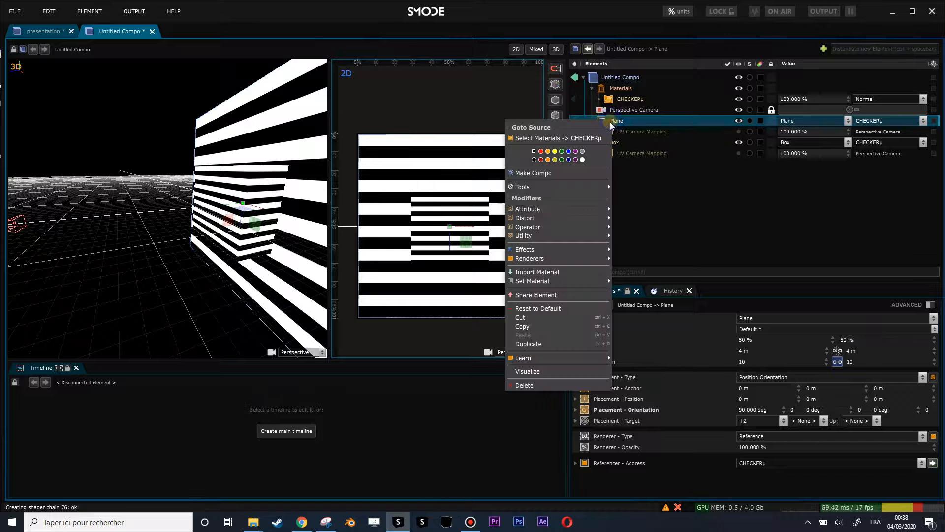
left_click(629, 140)
left_click(609, 143)
right_click(609, 143)
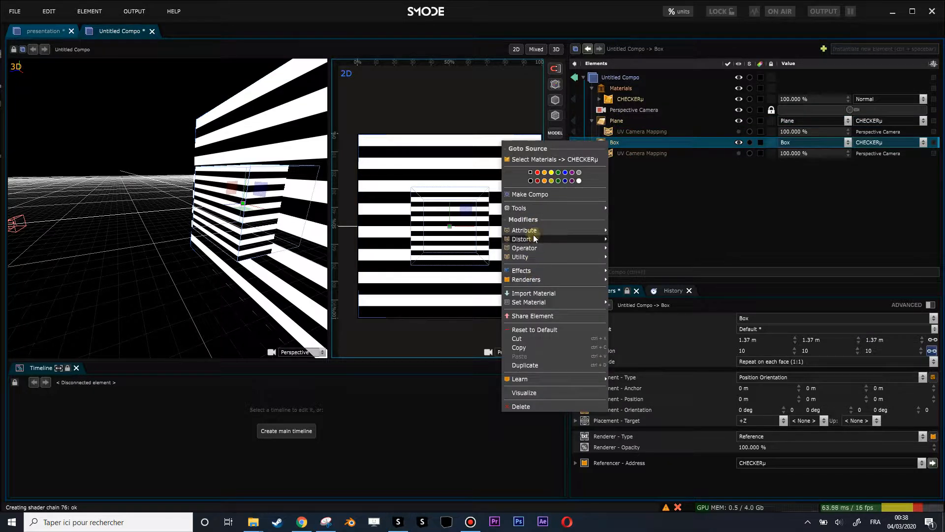
mouse_move(535, 230)
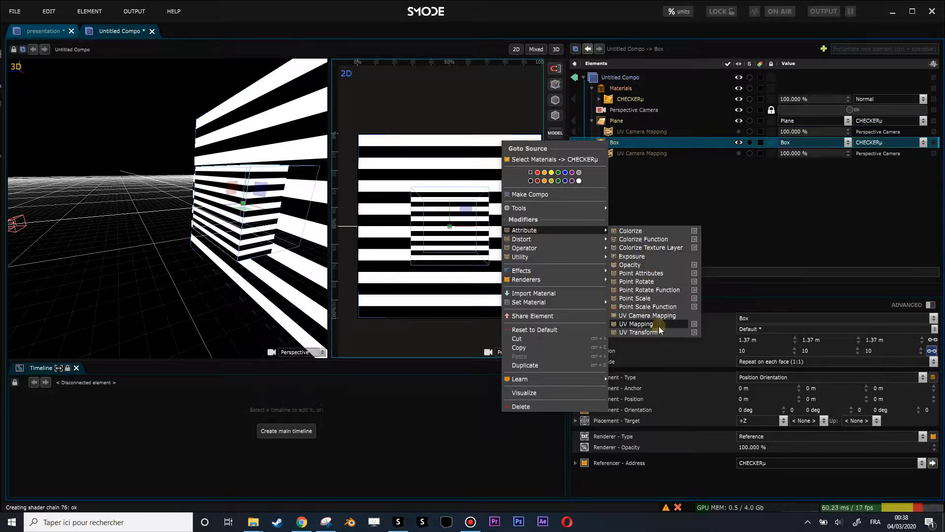
mouse_move(662, 326)
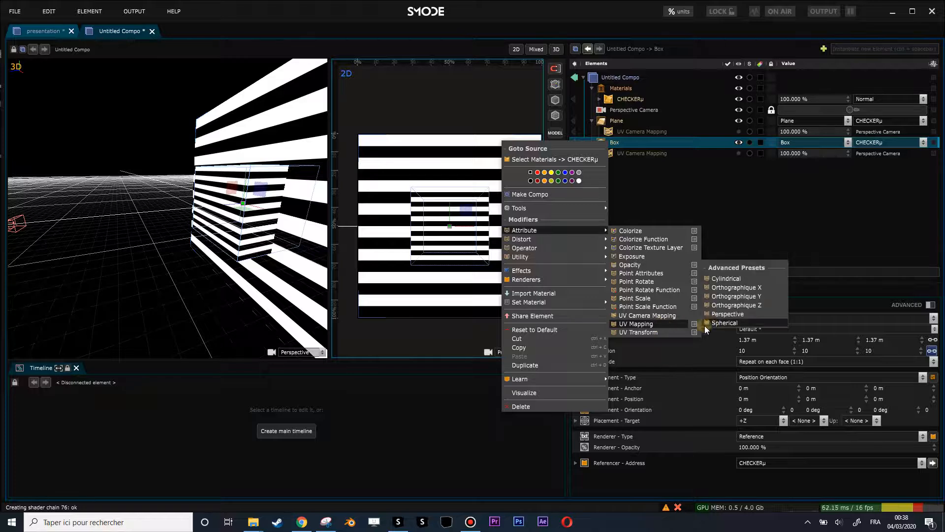
left_click(745, 307)
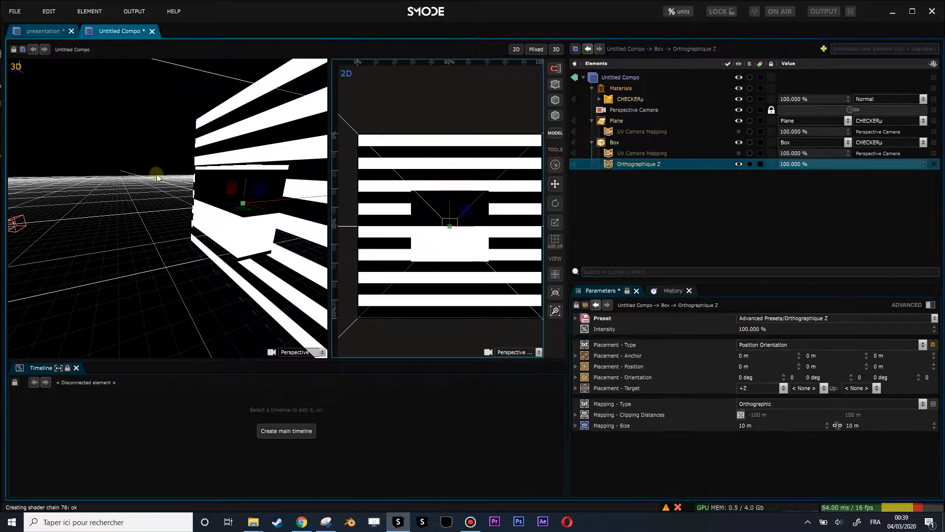
Step: Set the mapping size of the box's Orthographique Z modifier to 4 m by 4 m
scroll(157, 177, "down", 5)
scroll(93, 189, "up", 5)
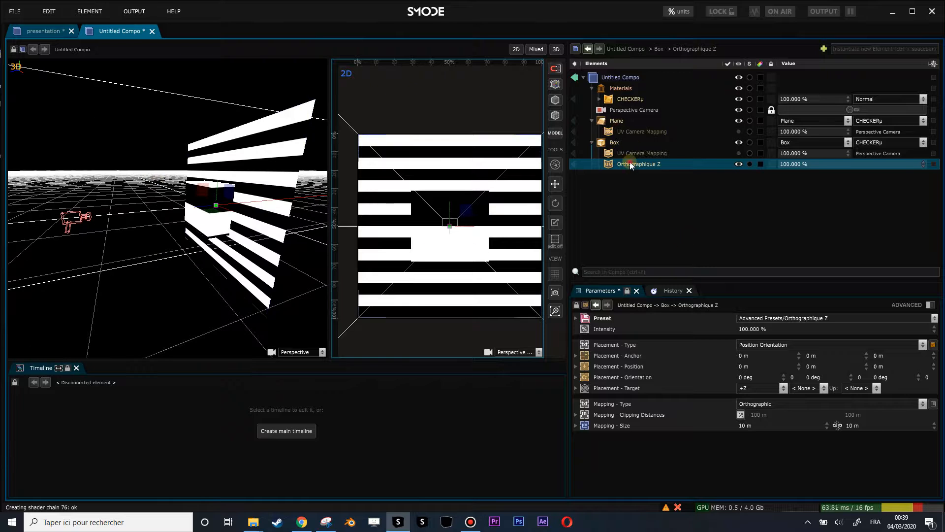
left_click(776, 427)
type("4")
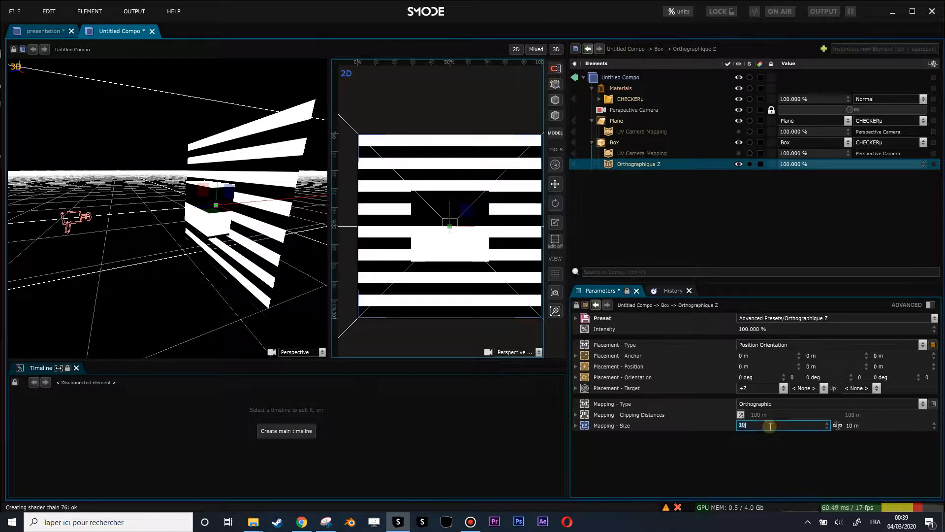
left_click(875, 426)
type("4")
key("Return")
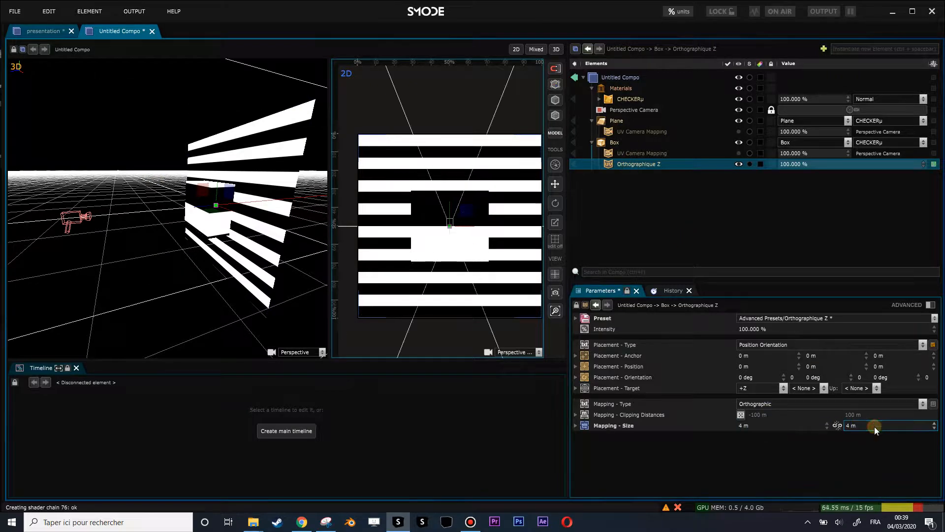
Step: Delete the box's UV Camera Mapping modifier and copy its Orthographique Z modifier onto the plane
left_click(623, 153)
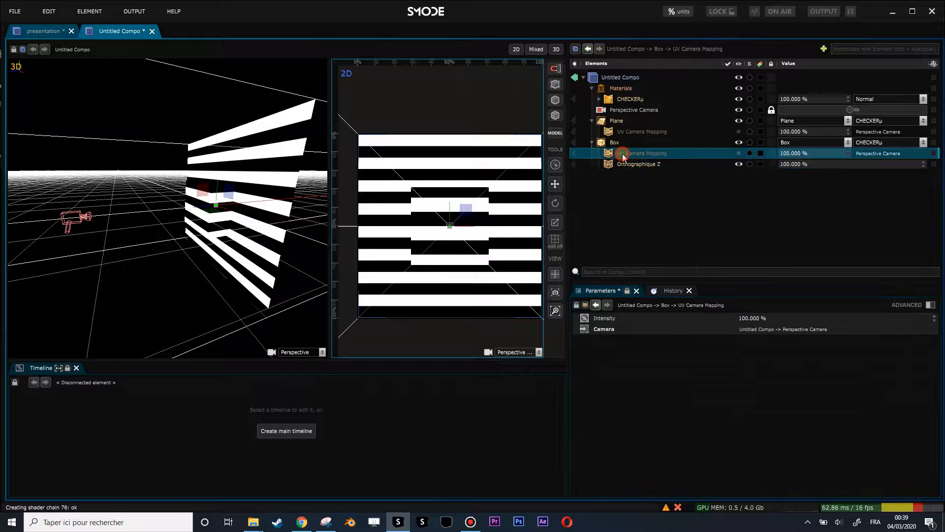
key("Delete")
left_click_drag(617, 153, 619, 123, "ctrl")
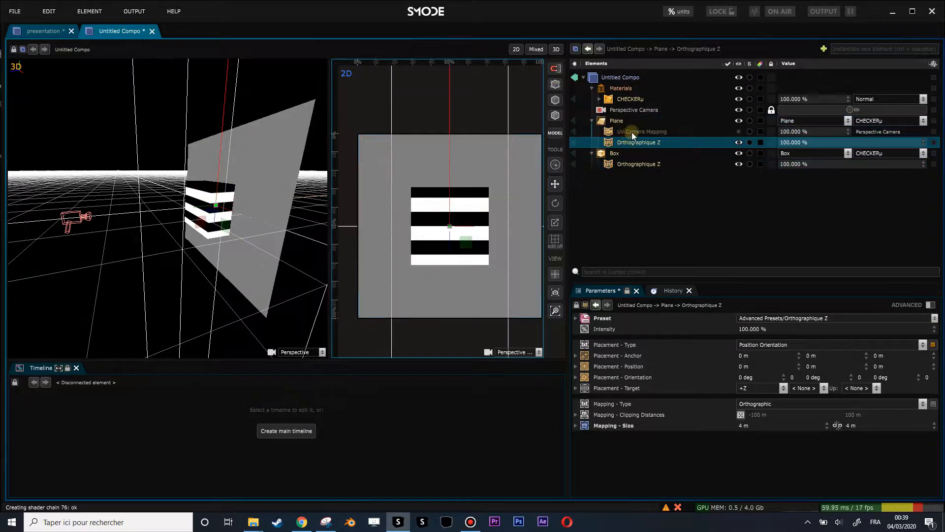
Step: Delete the disabled UV Camera Mapping modifier from the plane
left_click(631, 132)
key("Delete")
key("Return")
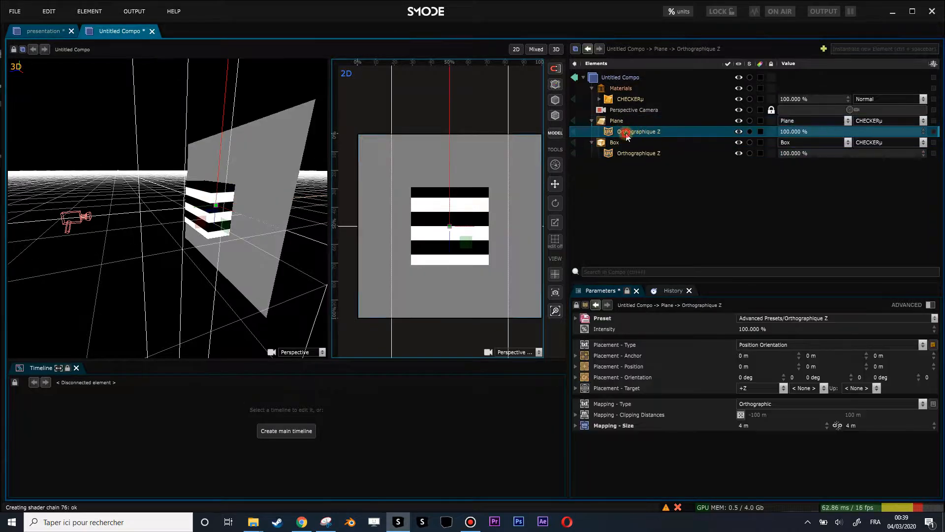
Step: Set the first angle of the plane's placement orientation to 0 degrees
left_click_drag(251, 216, 266, 192)
left_click(615, 121)
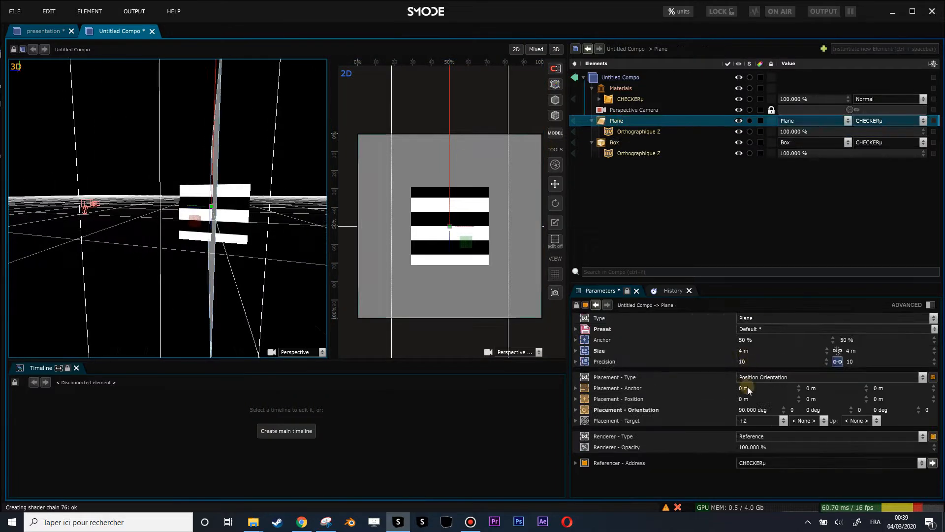
left_click_drag(195, 157, 164, 166)
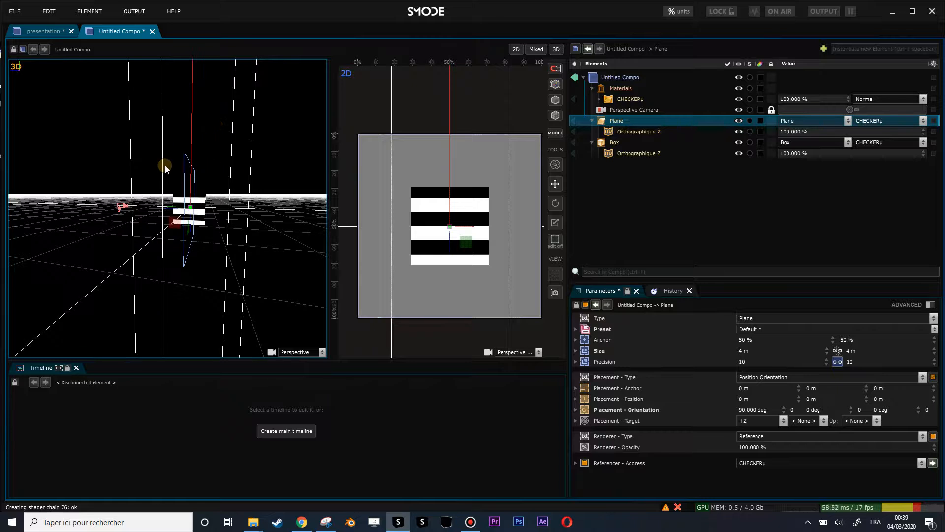
left_click_drag(217, 127, 242, 137)
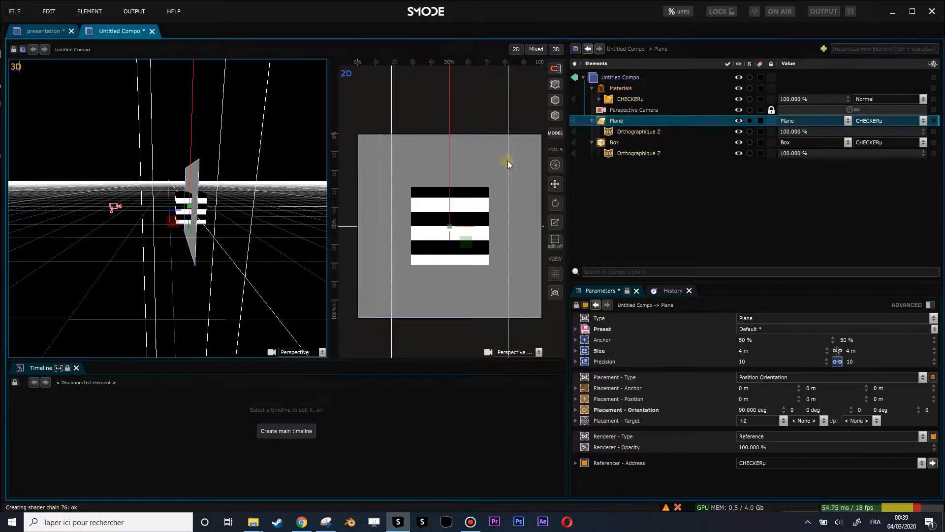
scroll(209, 200, "up", 3)
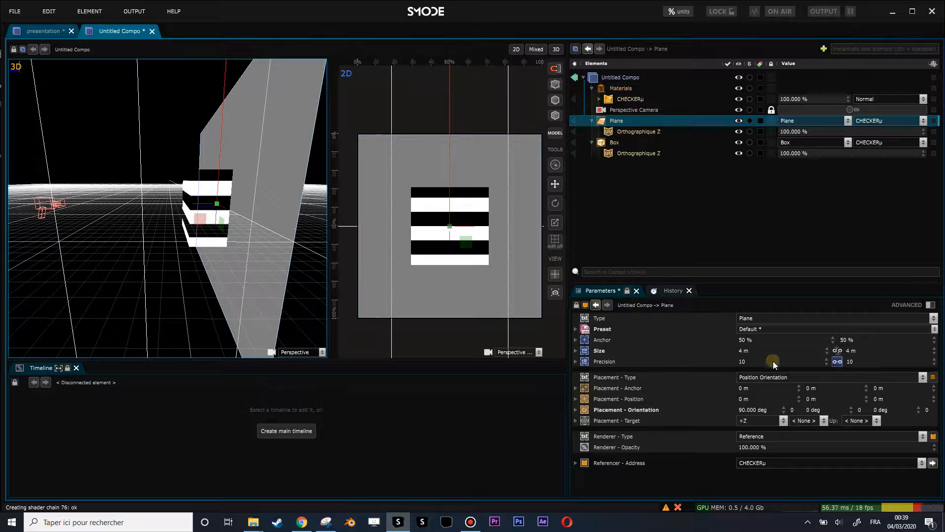
double_click(752, 412)
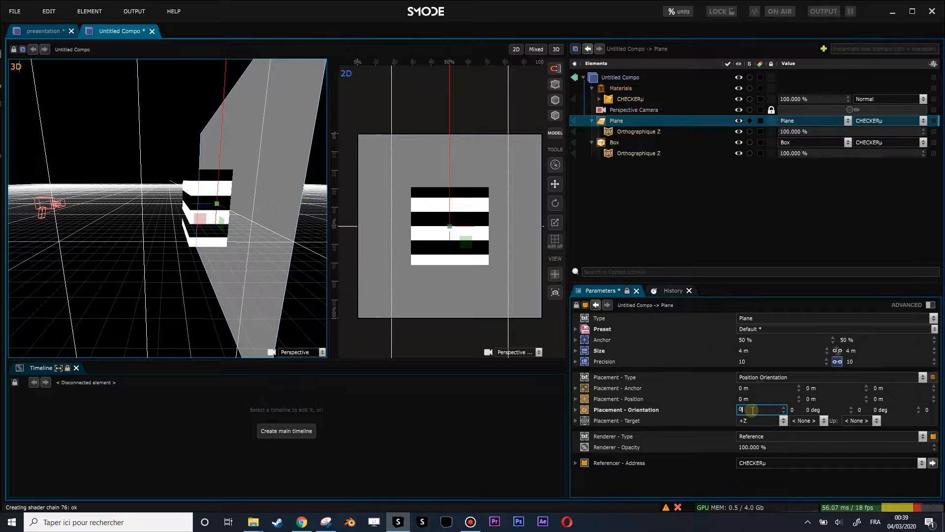
type("0")
key("Return")
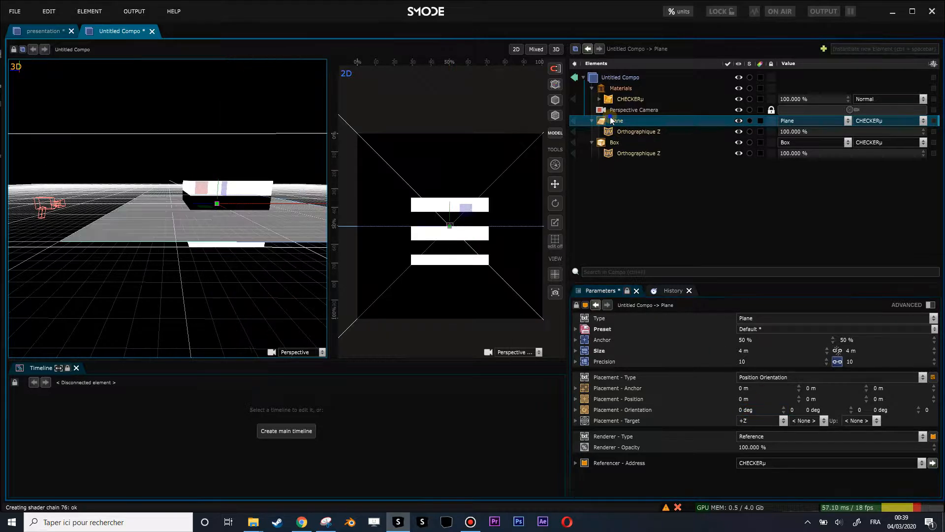
Step: Add a 3D Transform modifier to the plane and set its first rotation angle to 90 degrees
right_click(612, 121)
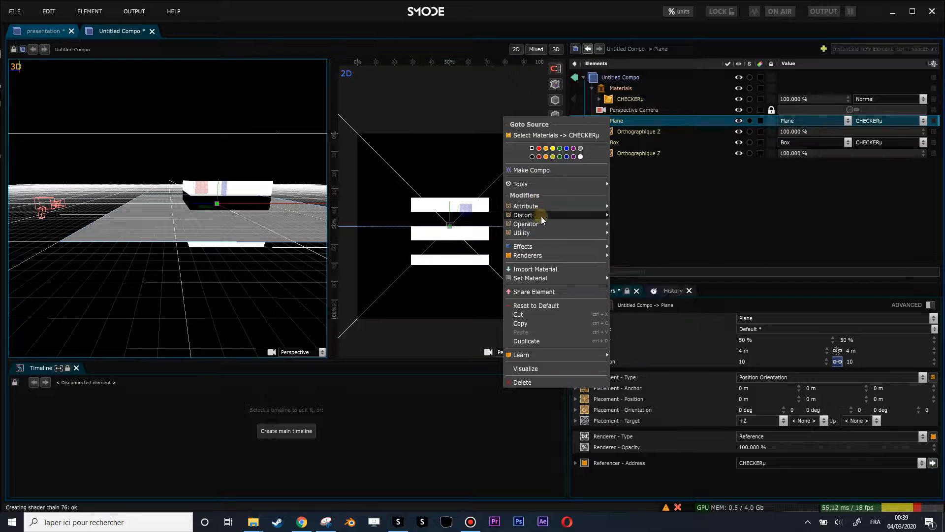
left_click(644, 215)
left_click_drag(749, 362, 749, 209)
double_click(752, 364)
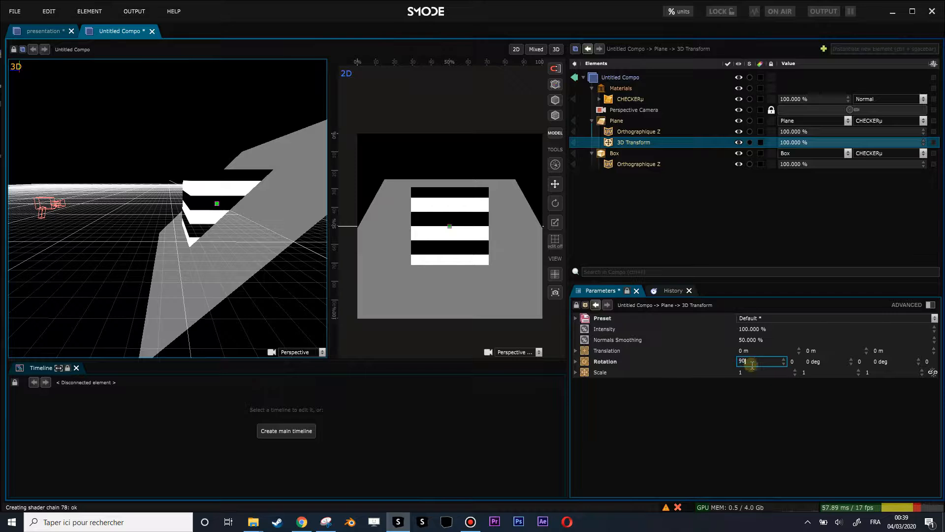
type("90")
key("Return")
Step: Move the plane's 3D Transform above its Orthographique Z modifier and compare the stripes with that mapping disabled and re-enabled
left_click_drag(634, 143, 635, 128)
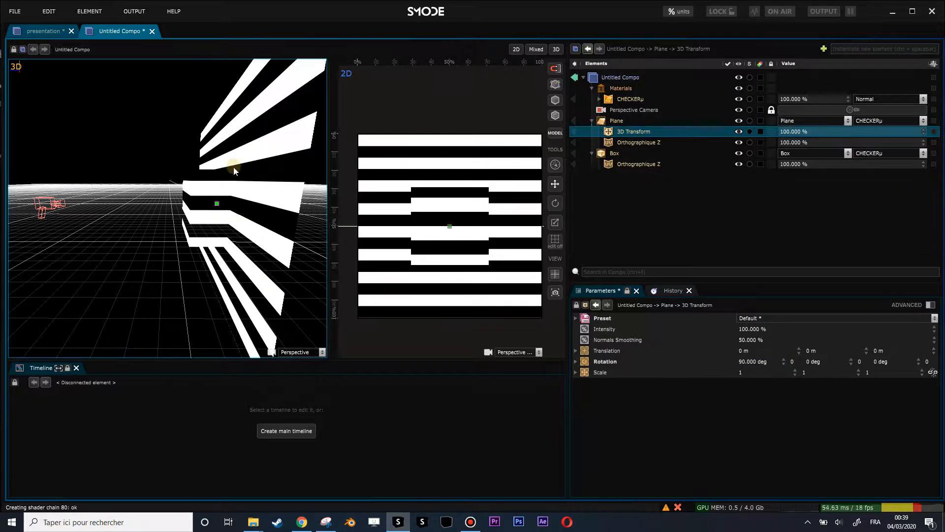
left_click(630, 141)
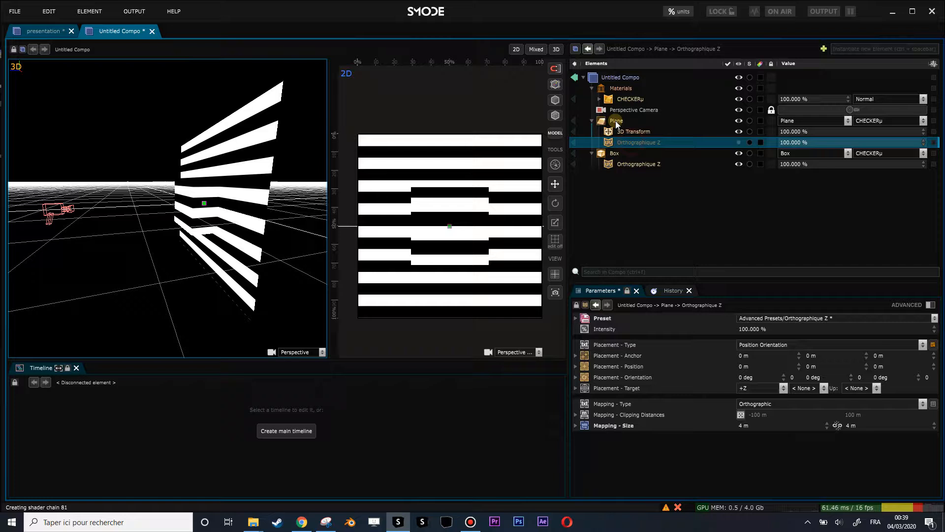
left_click(616, 121)
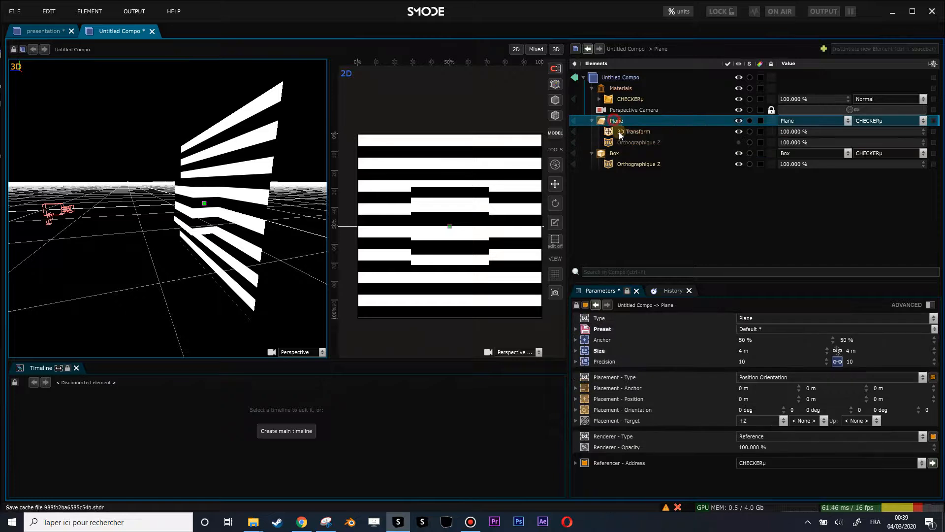
left_click(648, 131)
left_click(648, 142)
Step: Examine how the orthographic mappings of the box and plane project the stripes, viewing the scene from several angles
scroll(256, 180, "down", 5)
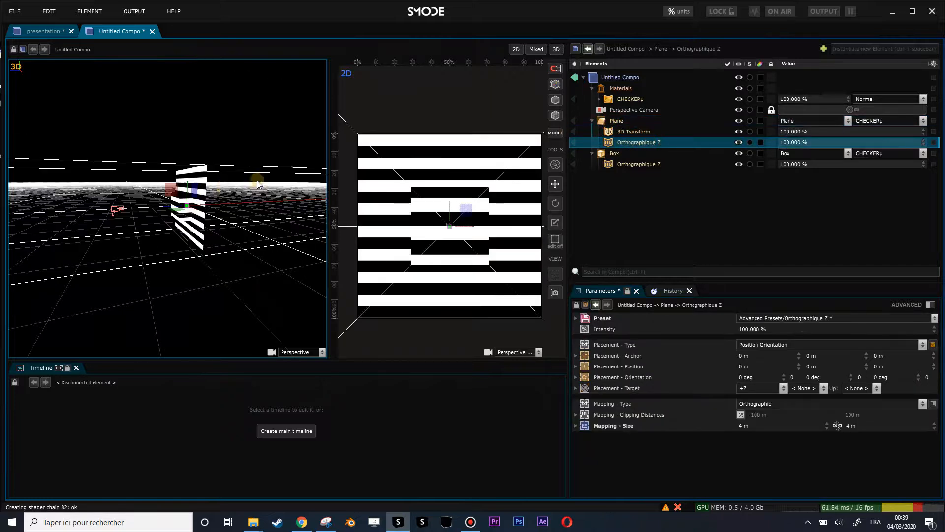
middle_click_drag(226, 185, 315, 183)
scroll(217, 206, "up", 4)
left_click(629, 167)
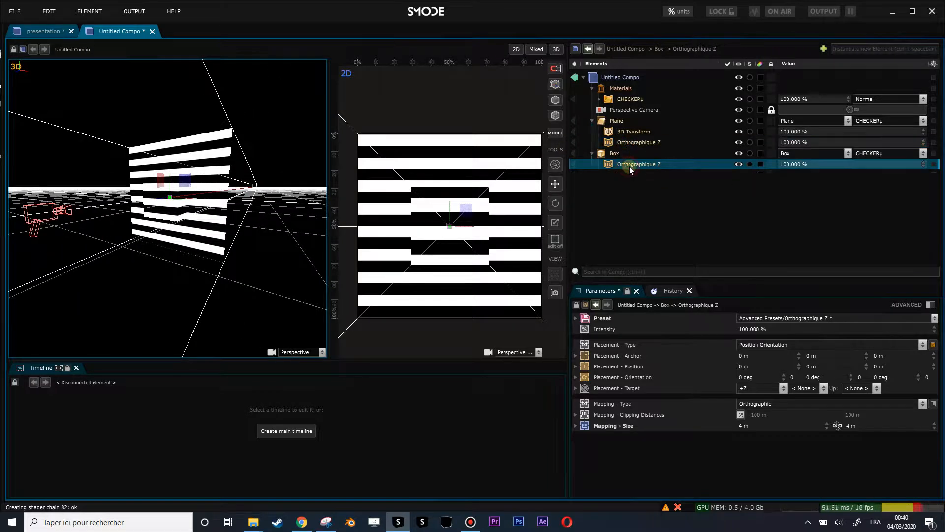
left_click(627, 143)
middle_click_drag(176, 203, 197, 213)
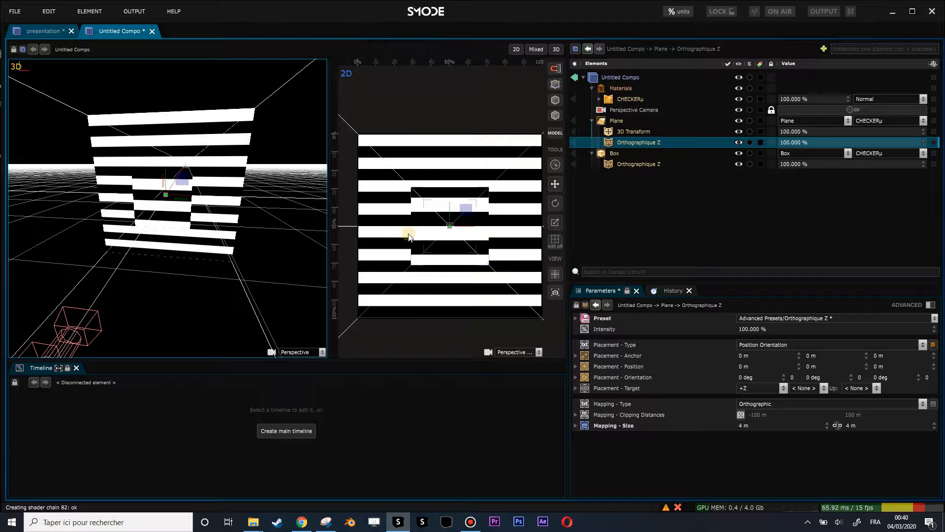
middle_click_drag(155, 246, 193, 227)
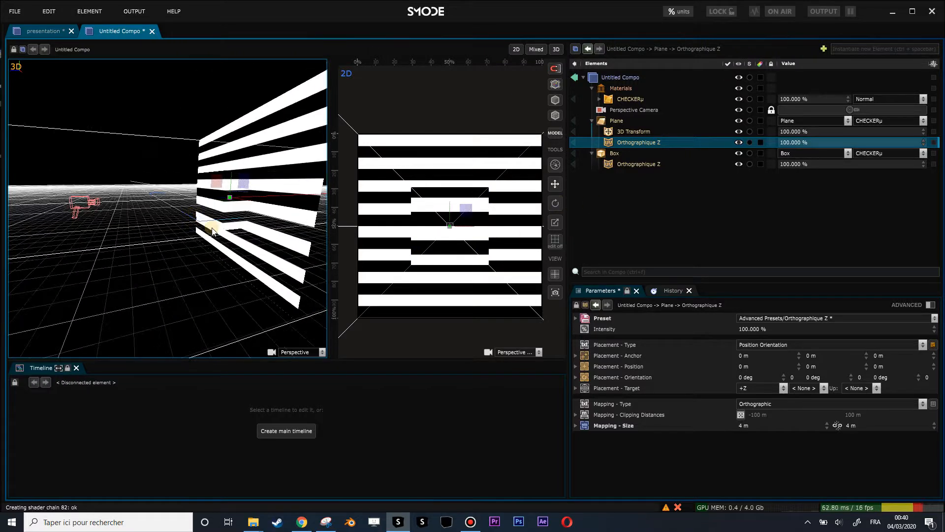
middle_click_drag(162, 181, 232, 185)
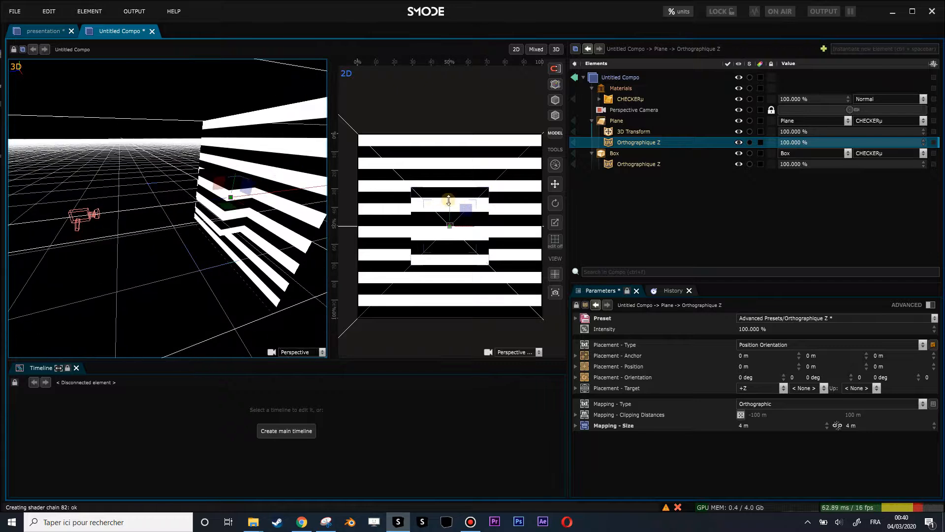
Step: Step back through the recent edits to the plane and its modifiers, and restore them
key("h")
key("ctrl+z")
key("ctrl+z")
key("ctrl+z")
key("ctrl+z")
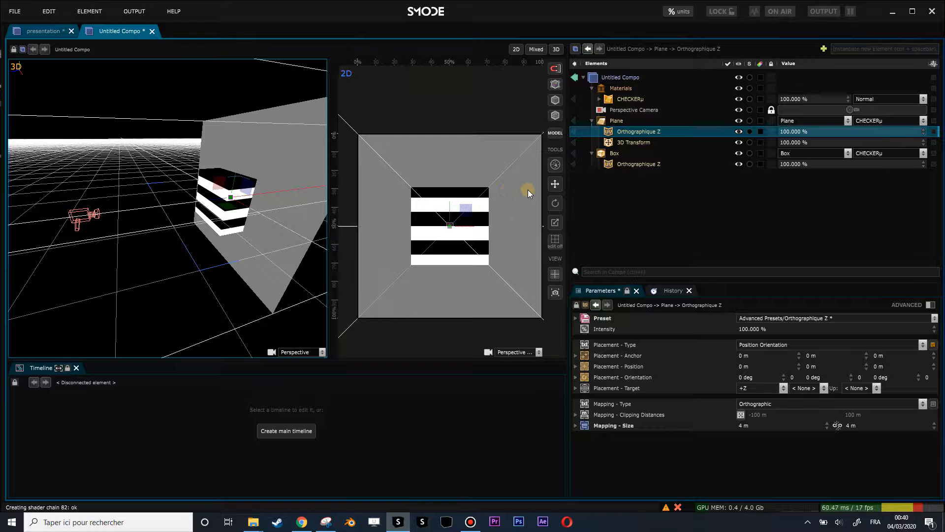
key("ctrl+z")
key("ctrl+z")
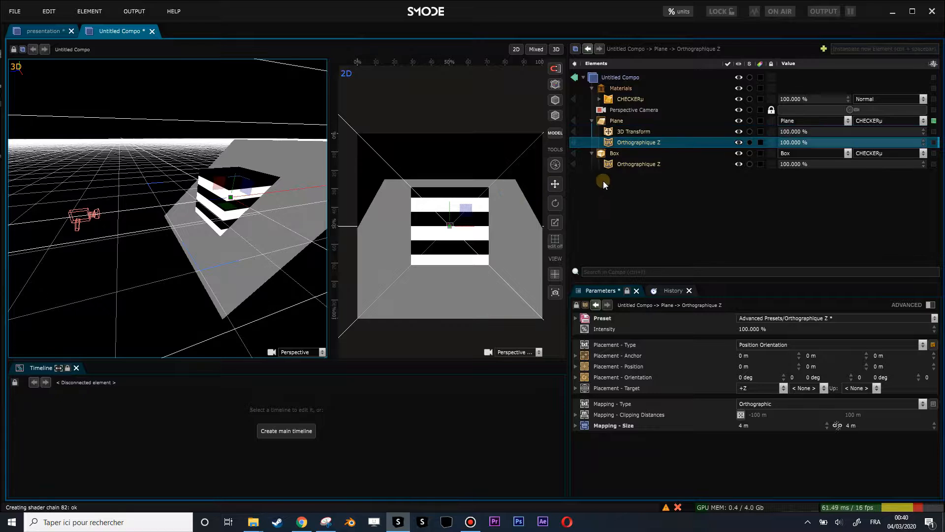
key("ctrl+z")
Step: Unlock the composition's perspective camera and change its frustum type to Orthographic
left_click(618, 105)
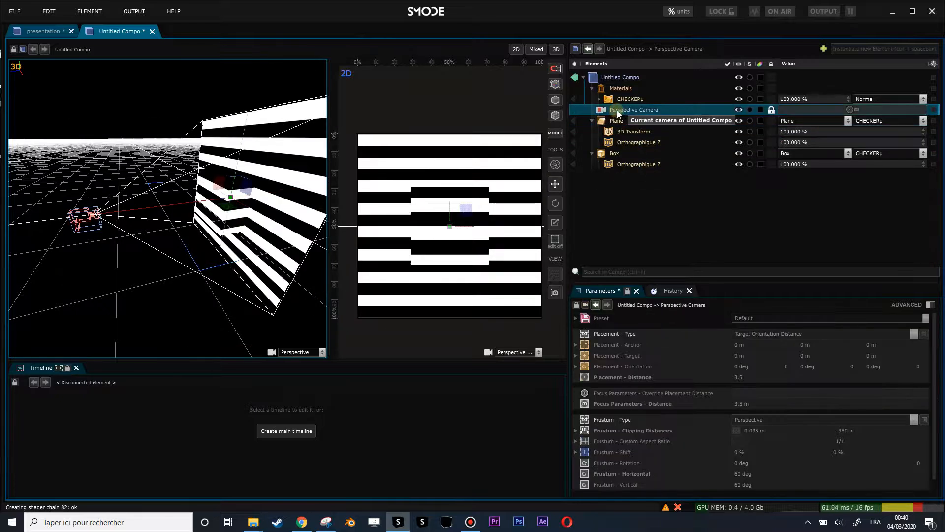
right_click(613, 193)
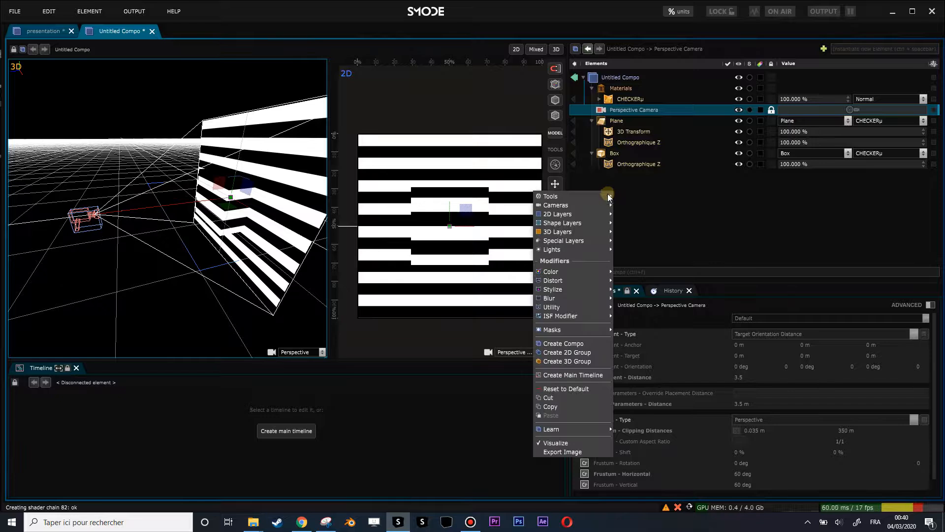
mouse_move(585, 209)
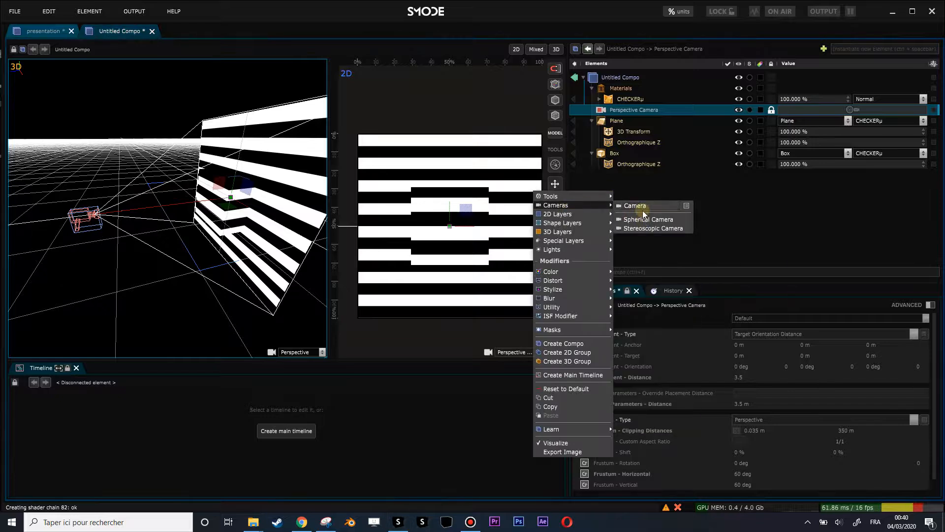
left_click(630, 113)
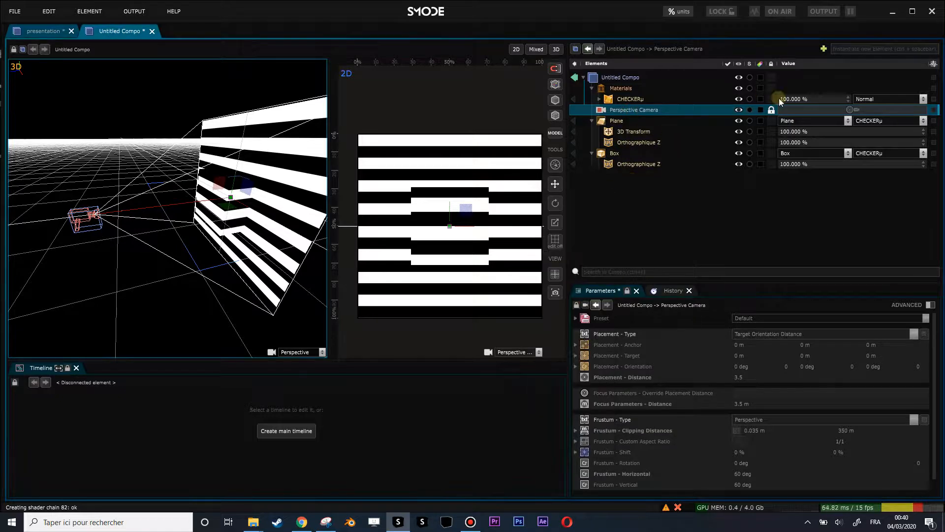
left_click(768, 419)
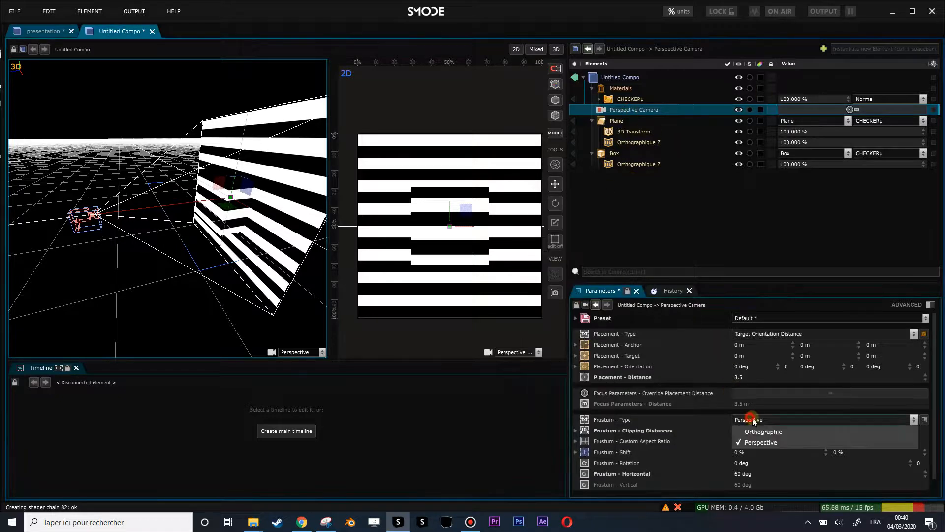
left_click(766, 432)
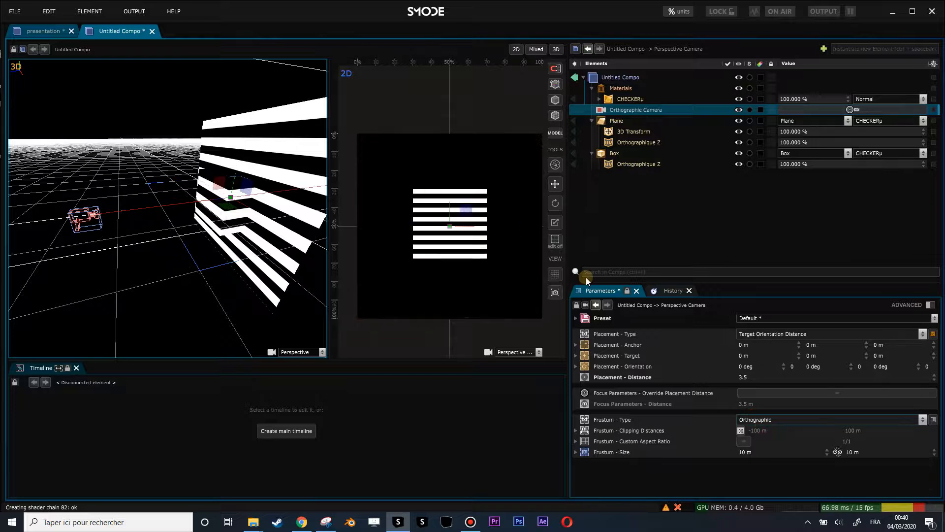
Step: Set the orthographic camera's frustum size to 4 m by 4 m
left_click(762, 451)
type("4")
left_click(869, 452)
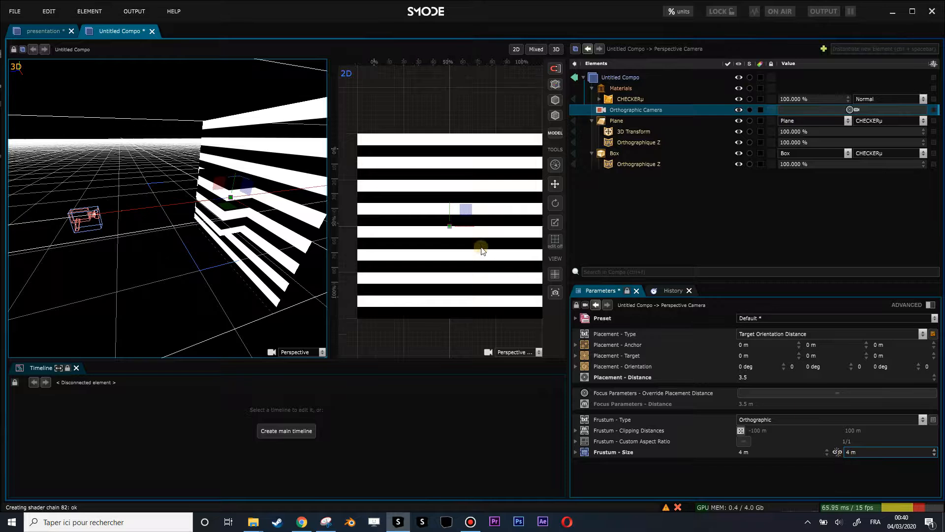
scroll(473, 237, "down", 2)
scroll(244, 187, "down", 3)
scroll(246, 200, "up", 3)
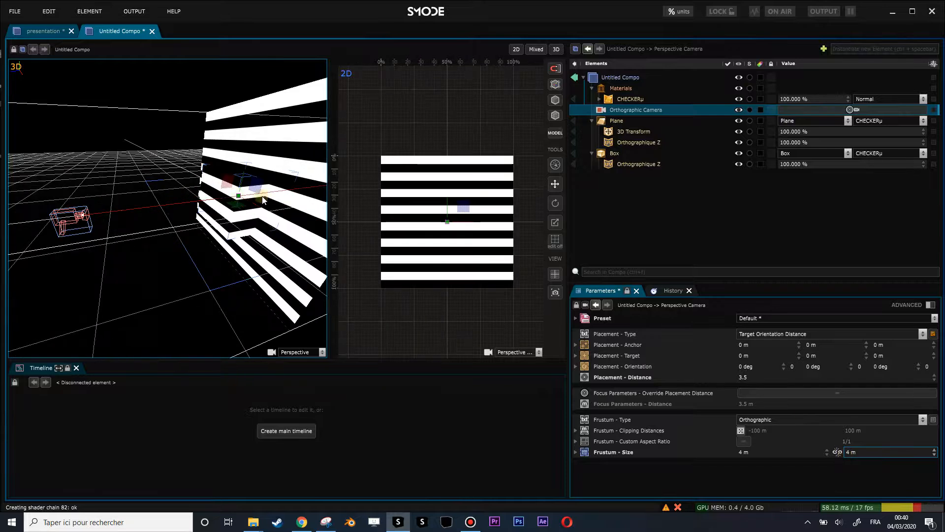
middle_click_drag(241, 193, 200, 196)
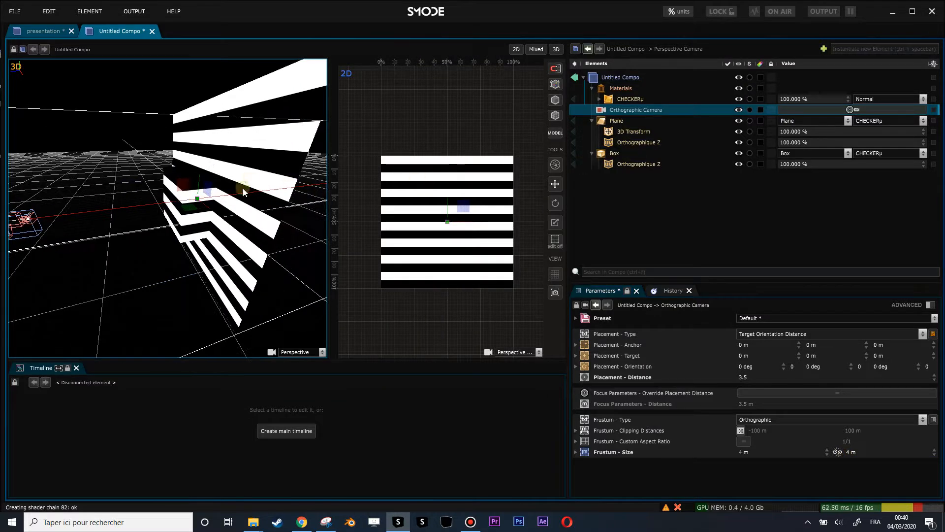
Step: Disable the Orthographique Z mappings of both the plane and the box
left_click(616, 121)
left_click(637, 142)
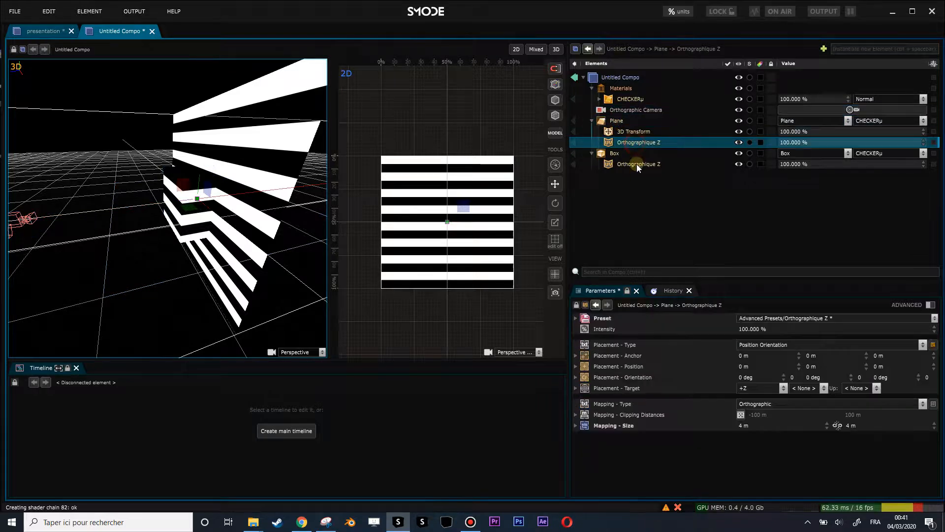
left_click(636, 164)
Step: Add a UV Camera Mapping modifier to the plane and assign the Orthographic Camera as its camera
left_click(612, 120)
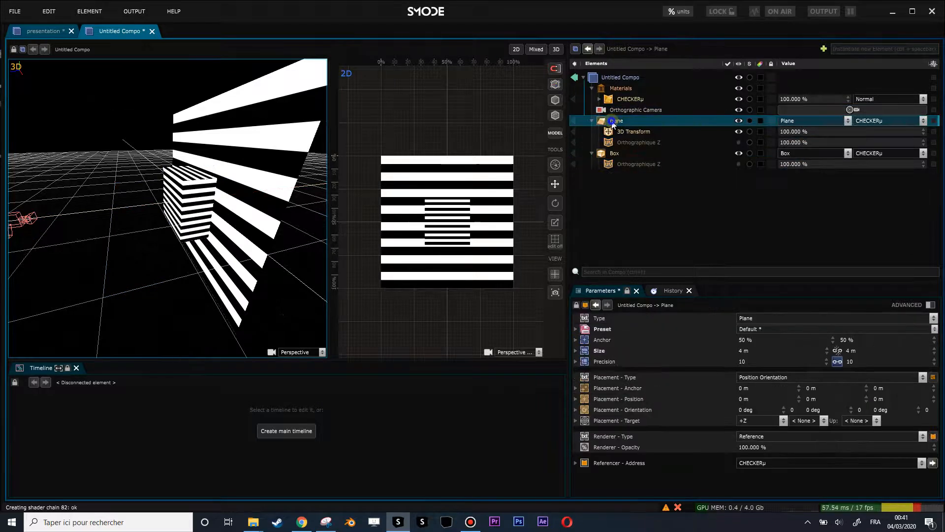
right_click(611, 125)
mouse_move(539, 210)
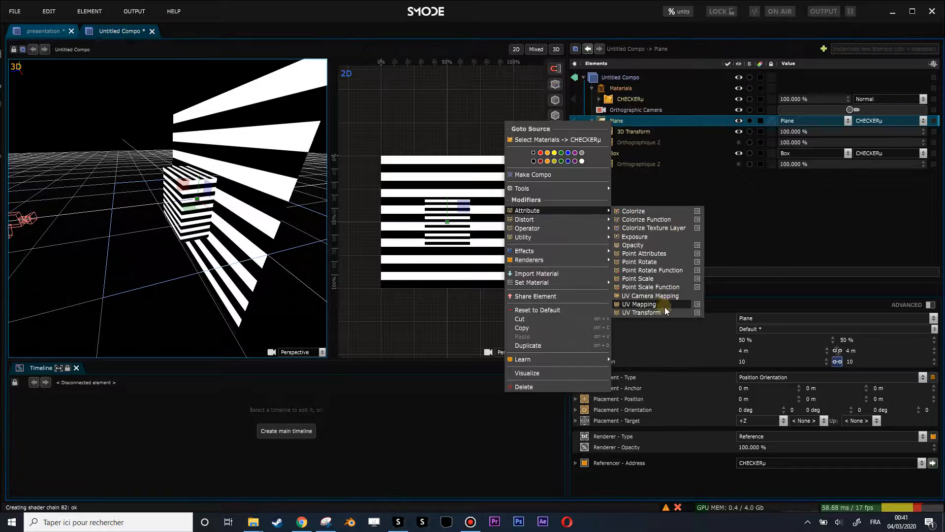
left_click(652, 295)
left_click_drag(616, 110, 758, 332)
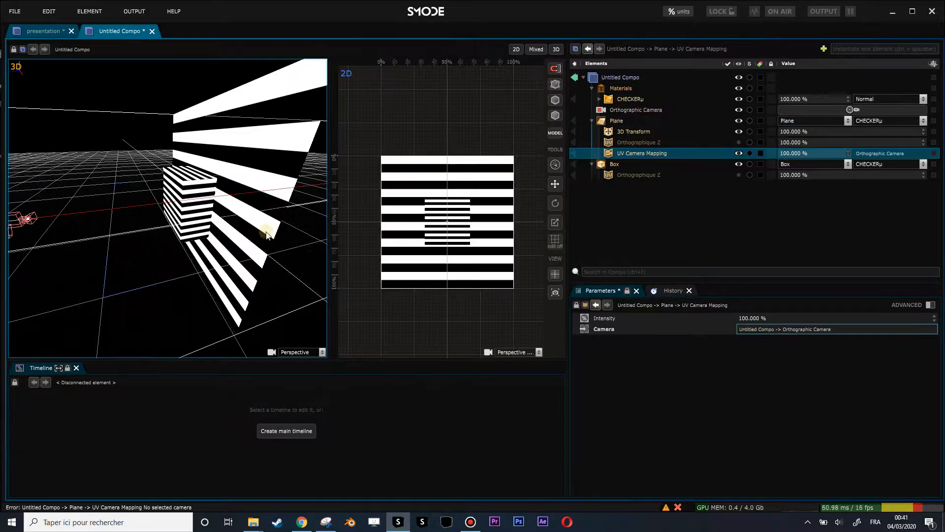
Step: Copy the plane's UV Camera Mapping to the box and delete the Orthographique Z modifiers from both objects
left_click_drag(626, 150, 621, 164)
left_click_drag(164, 191, 143, 212, "alt")
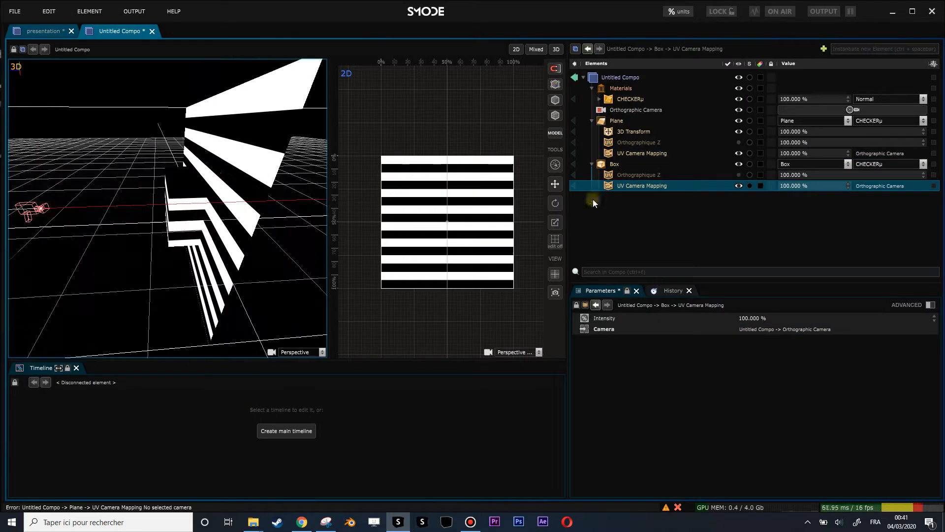
left_click(651, 143)
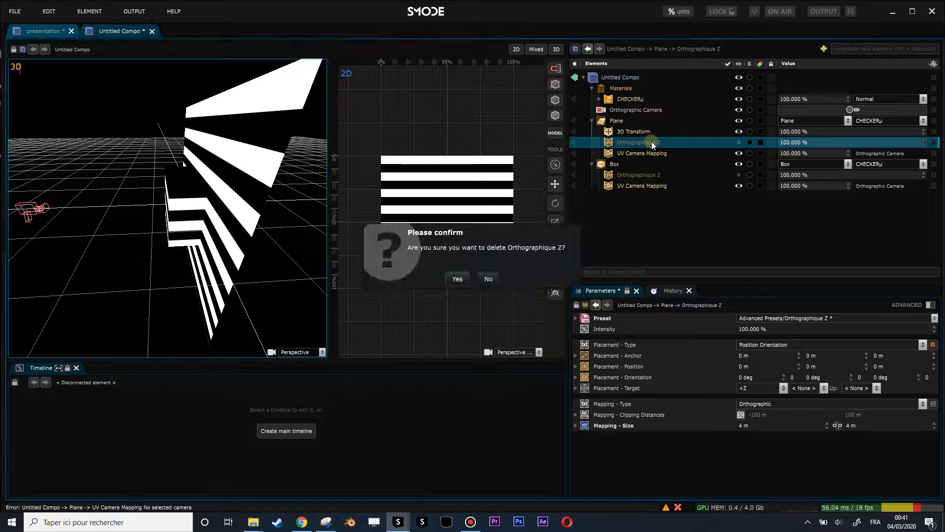
key("Delete")
left_click(643, 164)
key("Delete")
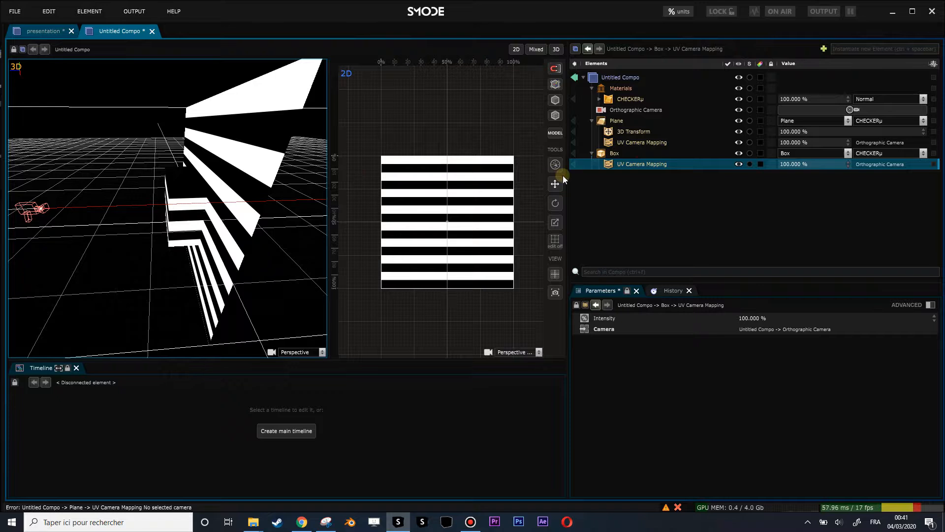
left_click_drag(568, 176, 630, 177)
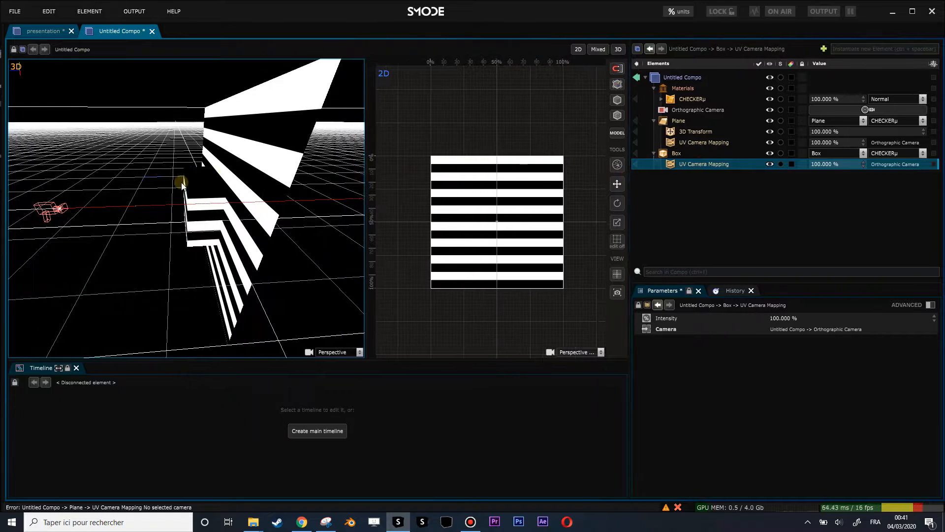
Step: Try moving the box to about 0.97 m on Z and rotating it to about -58.8 and -55.8 degrees, and undo both changes
left_click(678, 153)
left_click_drag(233, 195, 206, 195)
mouse_move(834, 409)
left_mouse_down()
mouse_move(835, 378)
mouse_move(834, 421)
left_mouse_up()
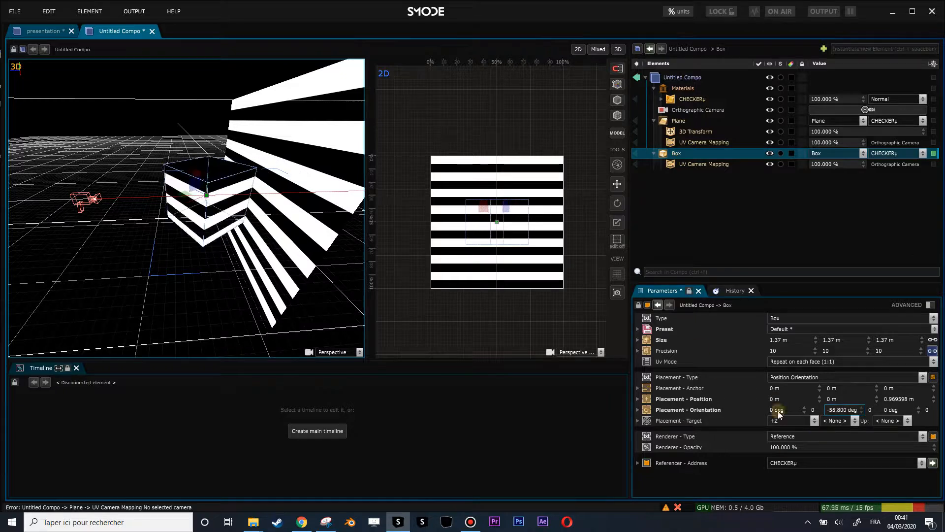
left_click_drag(779, 408, 780, 438)
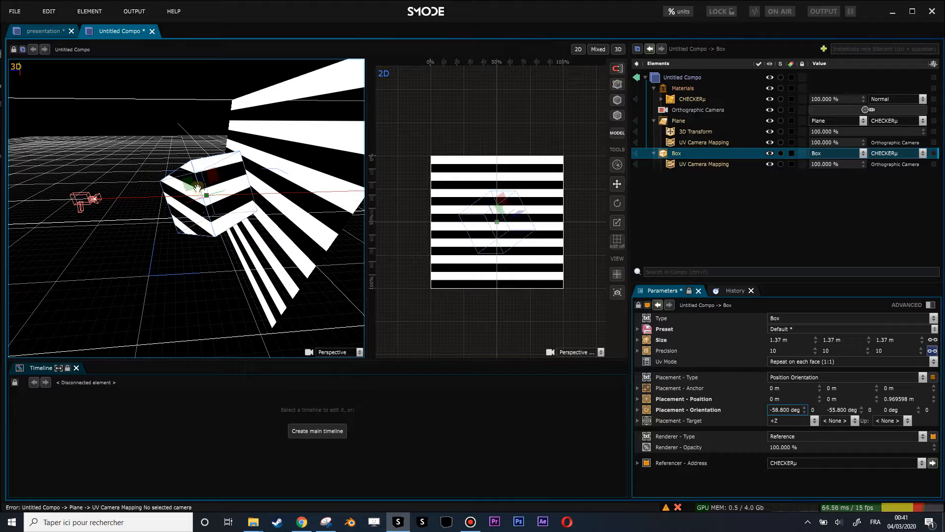
middle_click_drag(219, 175, 286, 209)
middle_click_drag(216, 187, 224, 190)
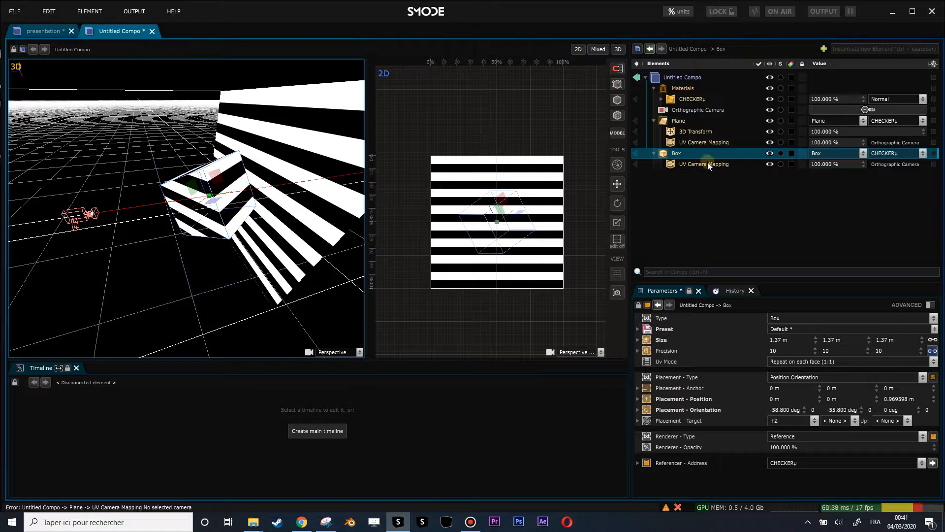
key("ctrl+z")
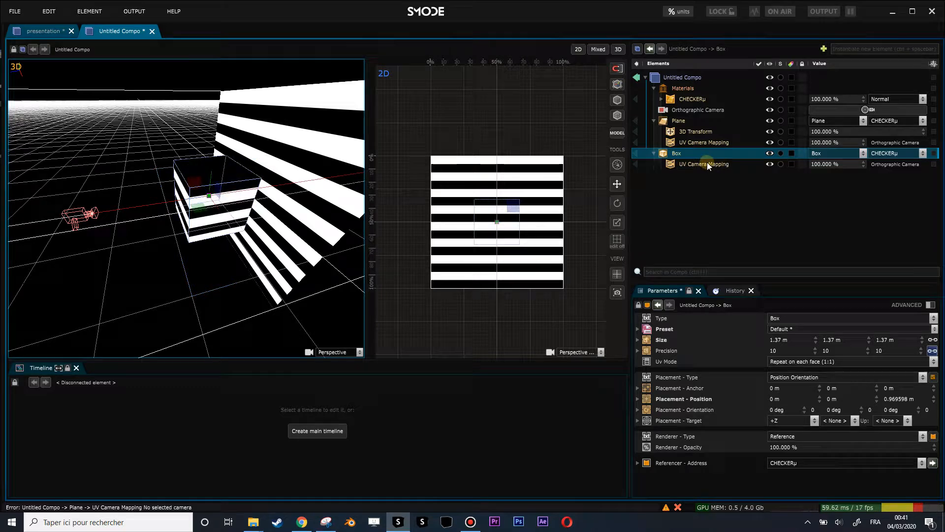
key("ctrl+z")
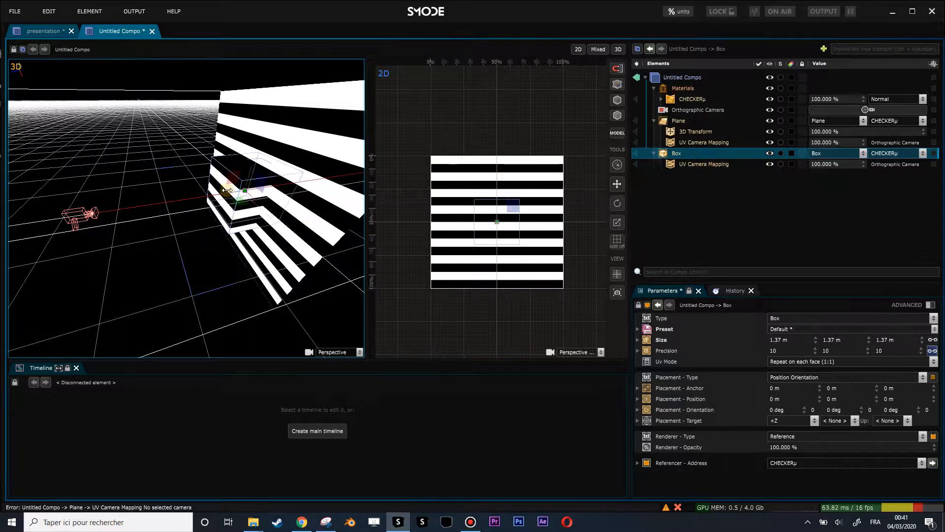
Step: Move the box toward the camera to about 0.81 m on Z and add a 3D Transform modifier to it
left_click_drag(234, 190, 210, 192)
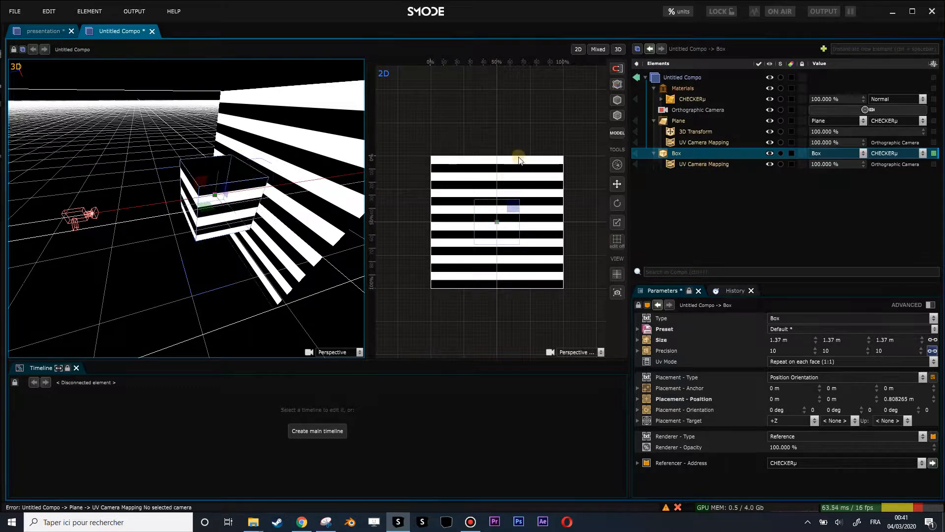
right_click(683, 156)
mouse_move(611, 250)
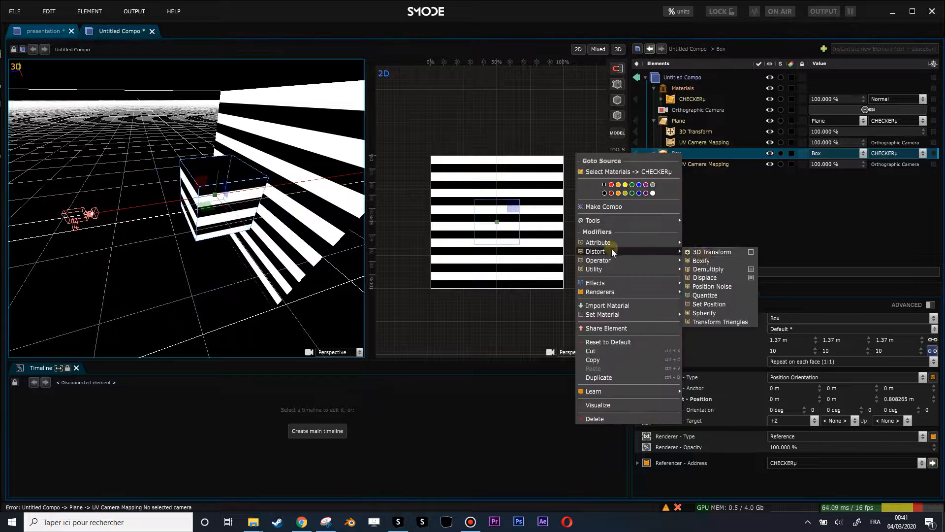
left_click(704, 254)
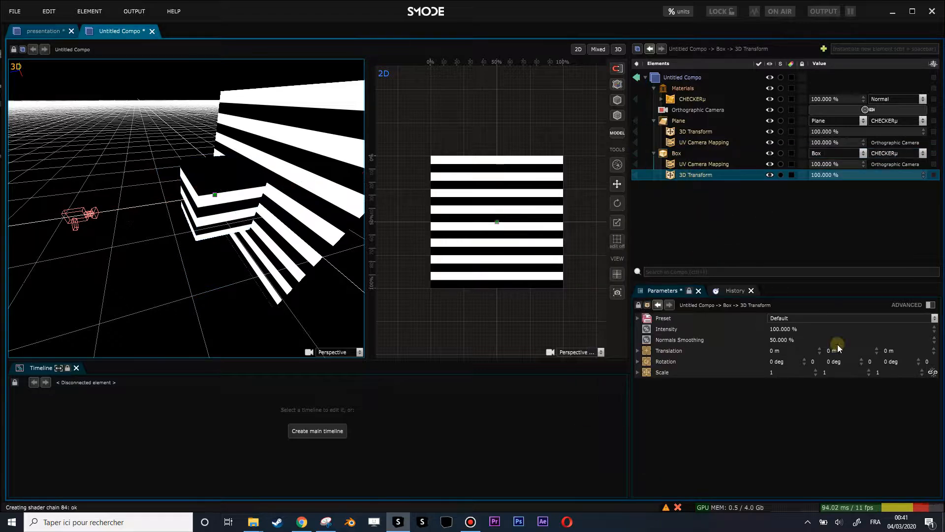
Step: Set the box's 3D Transform rotation to about -41 degrees on the first axis and 47.3 degrees on the second
left_click_drag(838, 362, 838, 318)
left_click_drag(787, 362, 786, 401)
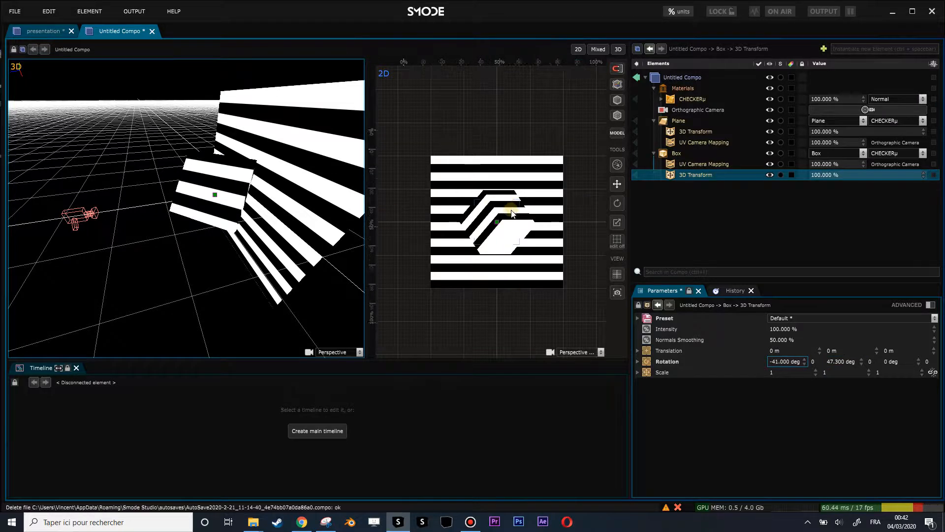
scroll(518, 213, "up", 4)
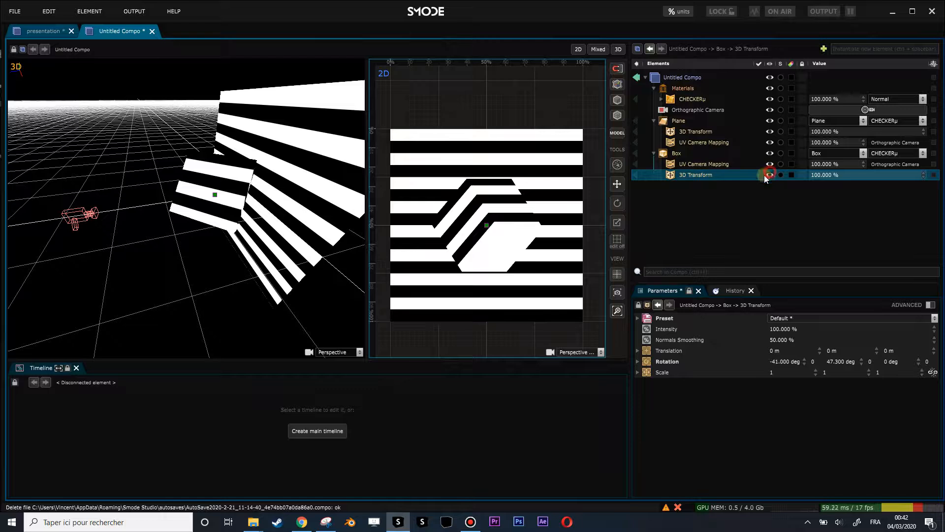
Step: Compare the box's stripes with its 3D Transform disabled and re-enabled
left_click(786, 175)
left_click(705, 166)
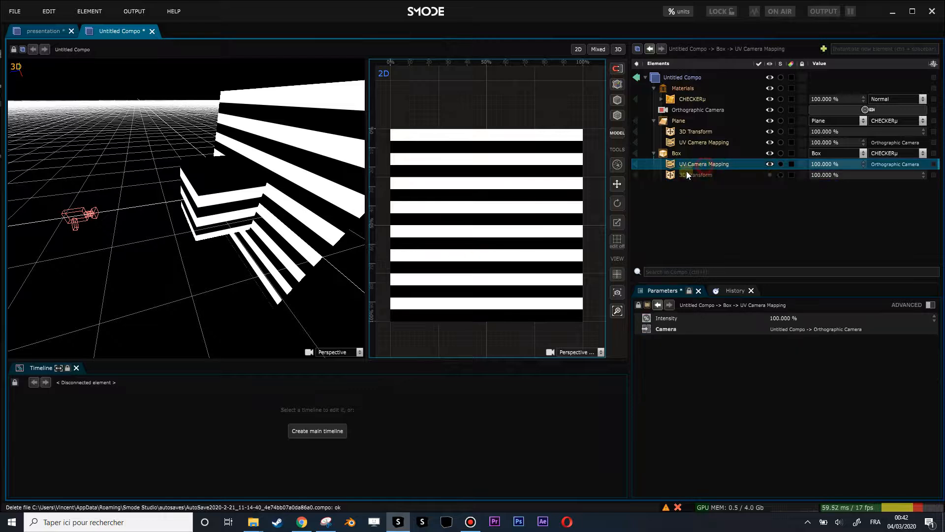
left_click(769, 175)
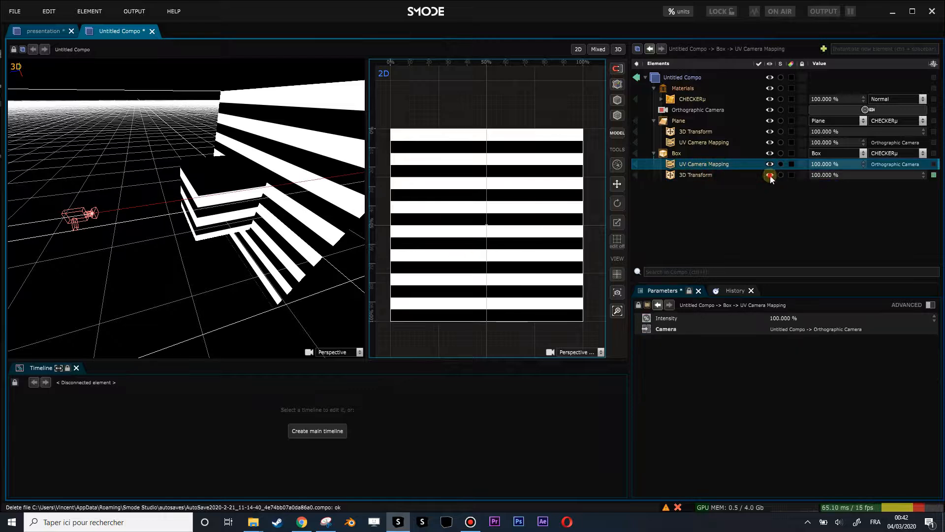
Step: Move the box's 3D Transform above its UV Camera Mapping and inspect the projected stripes from several angles
left_click(694, 177)
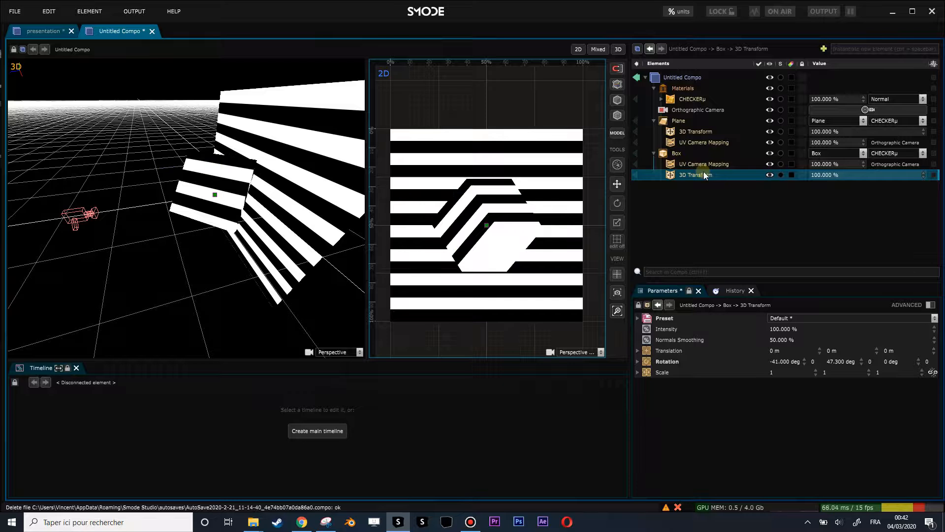
left_click_drag(699, 175, 699, 158)
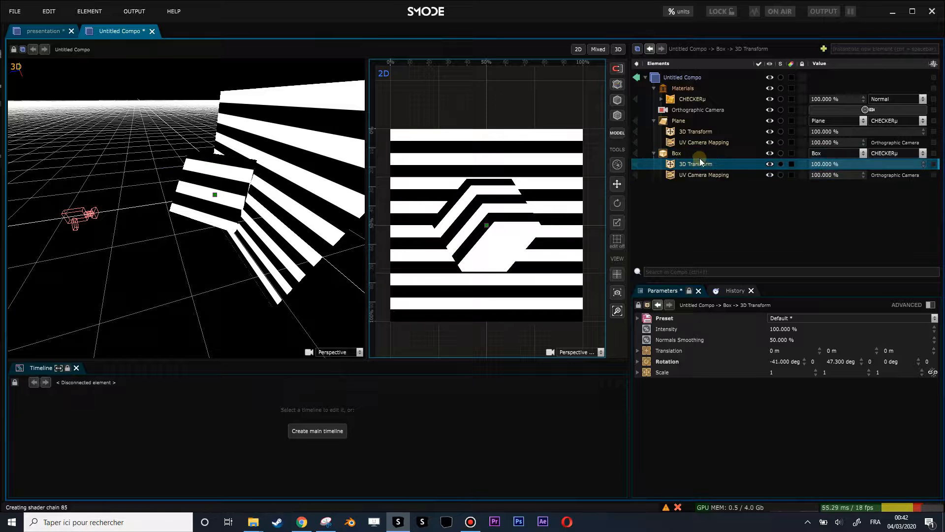
middle_click_drag(239, 169, 340, 189)
scroll(246, 197, "up", 3)
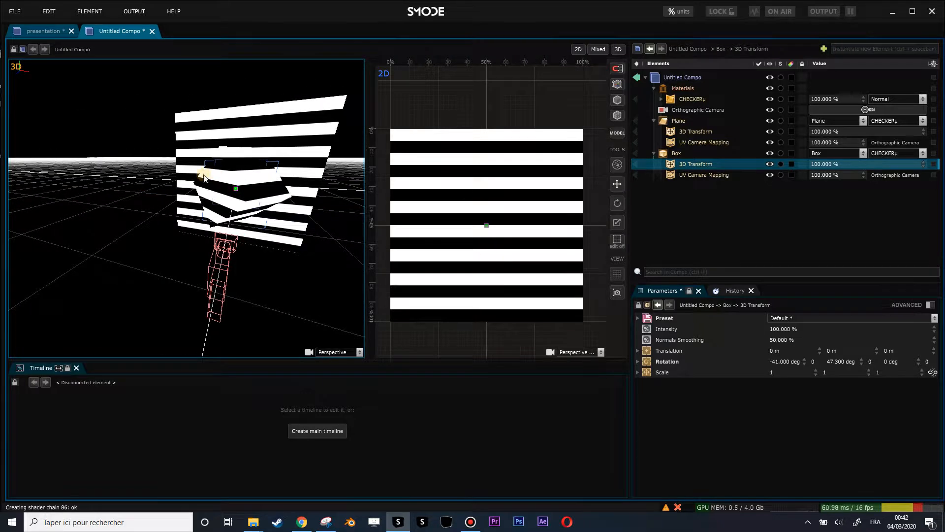
left_click(274, 194)
left_click_drag(288, 186, 492, 195, "alt")
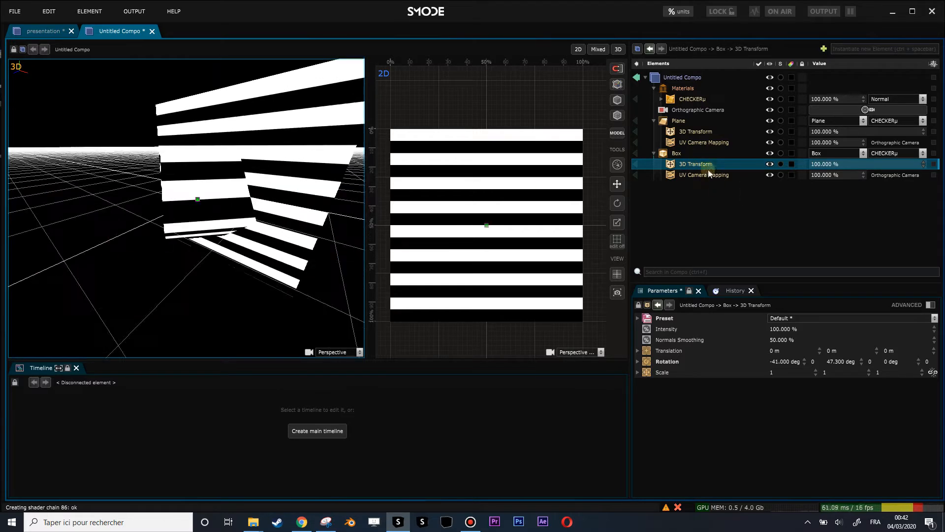
Step: Place the box's 3D Transform below its UV Camera Mapping and set its first two rotation values to 0 degrees
left_click_drag(694, 165, 690, 181)
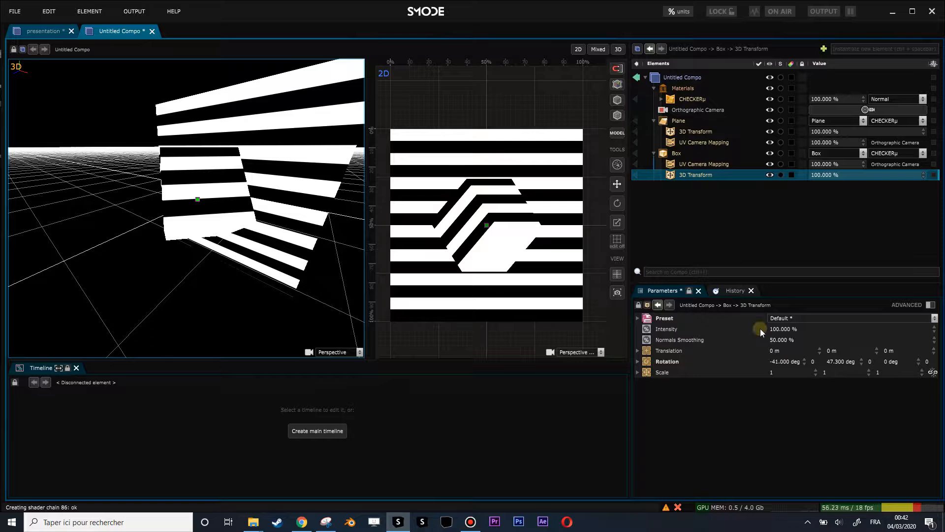
left_click(806, 362)
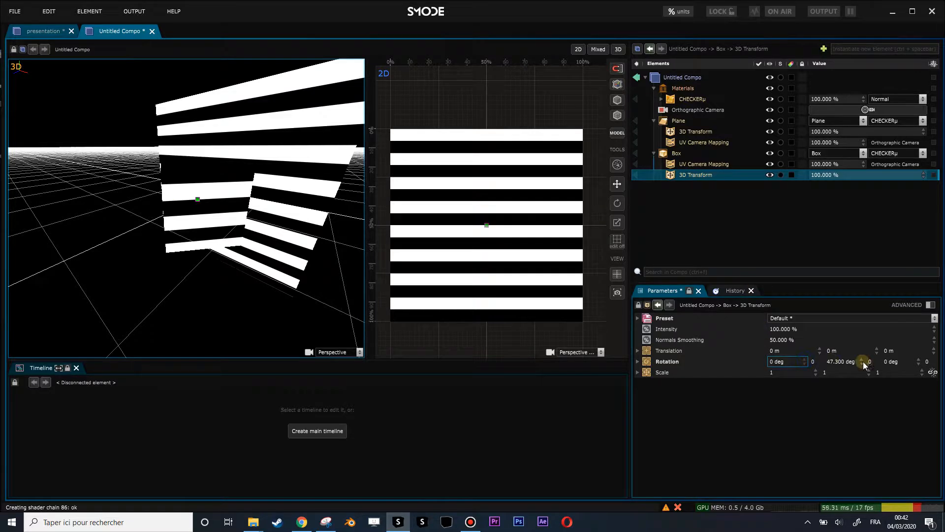
left_click(863, 361)
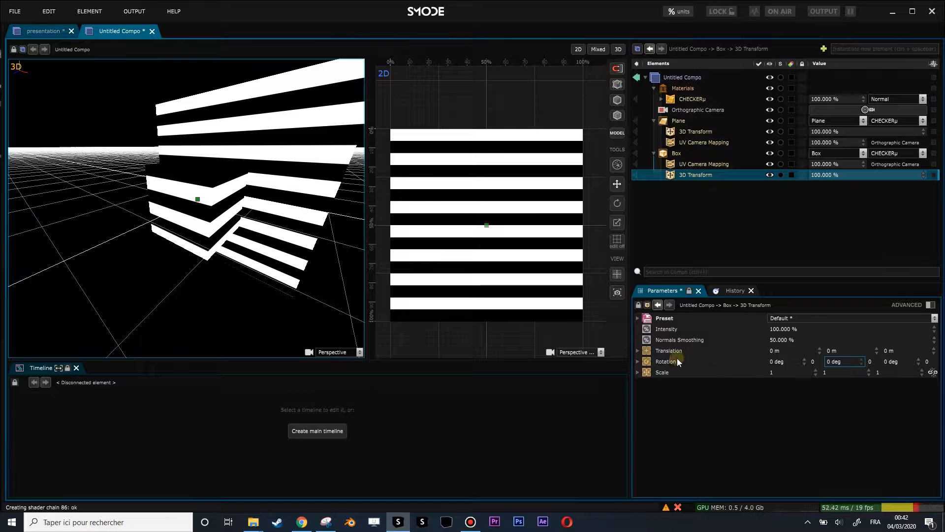
right_click(663, 361)
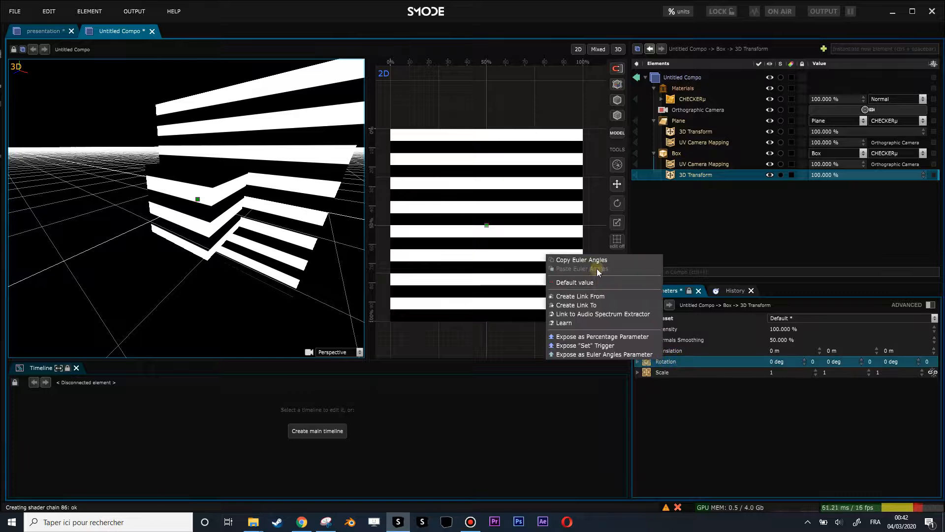
left_click(608, 336)
left_click(449, 283)
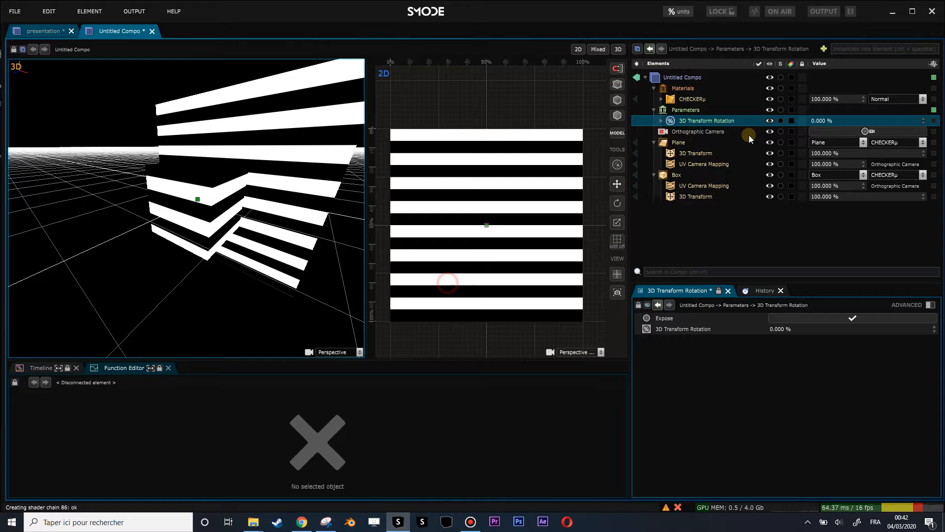
double_click(686, 111)
double_click(689, 123)
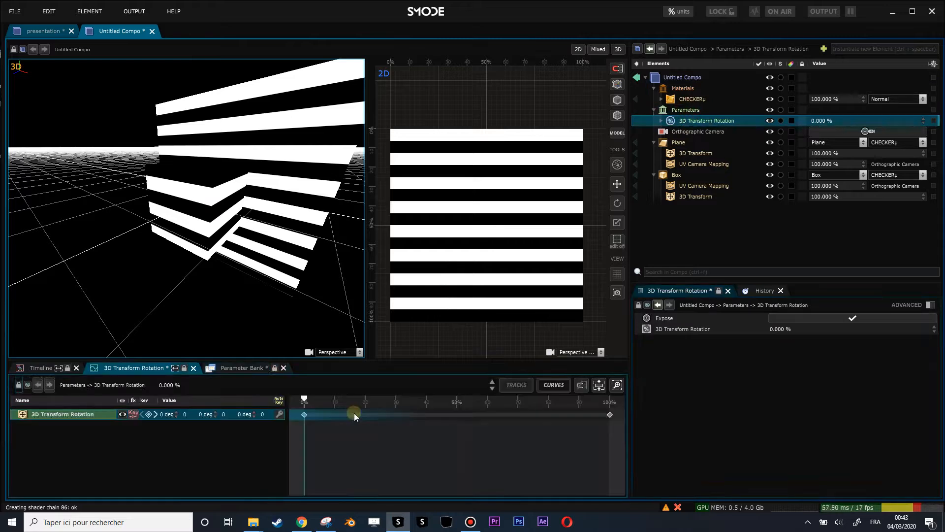
left_click_drag(309, 402, 460, 402)
double_click(696, 111)
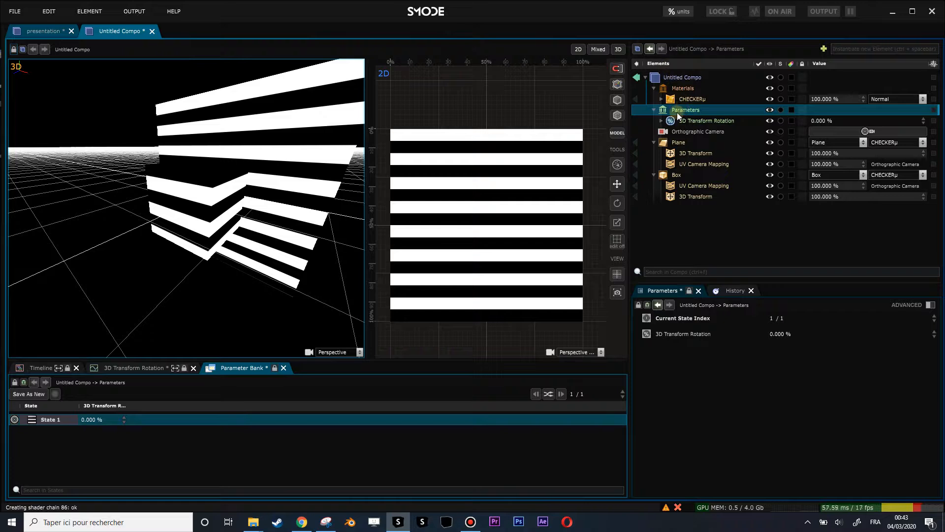
key("Delete")
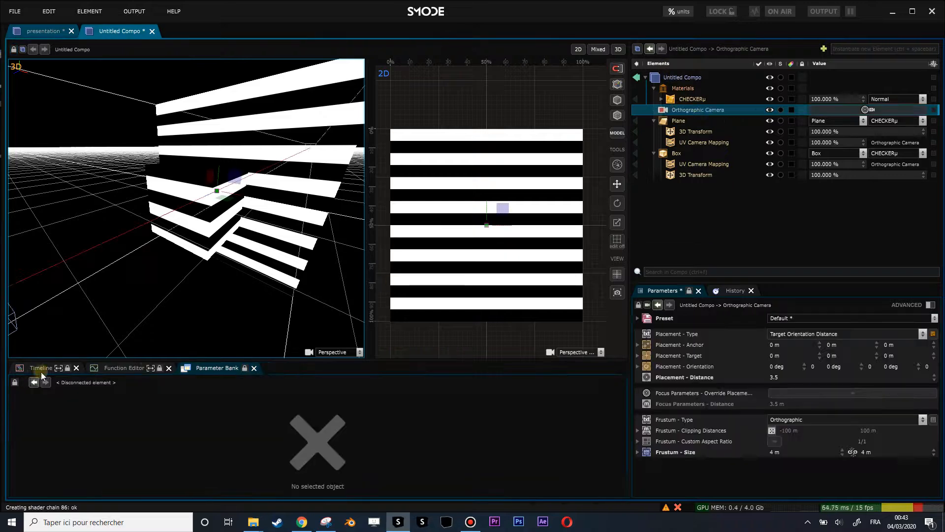
Step: Add an Animations bank to the composition and create a timeline inside it, with the Materials bank collapsed
left_click(681, 78)
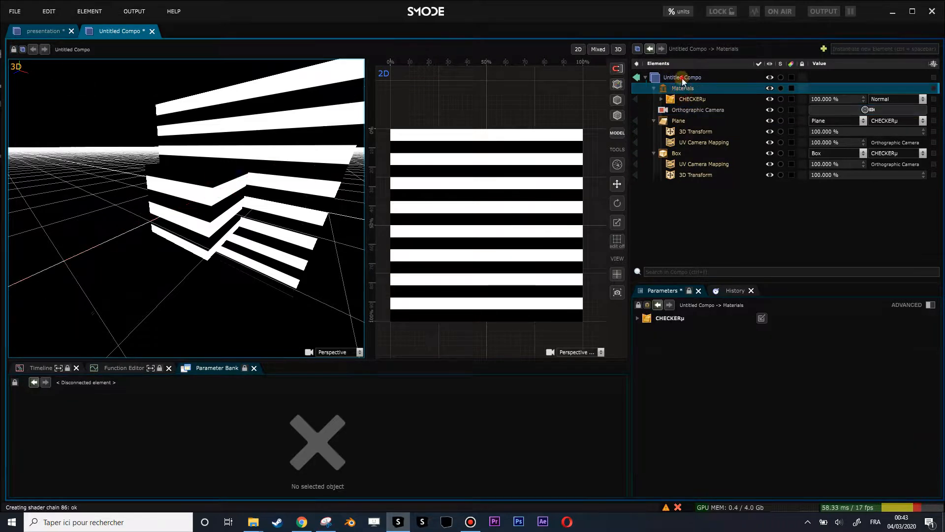
right_click(681, 78)
mouse_move(630, 85)
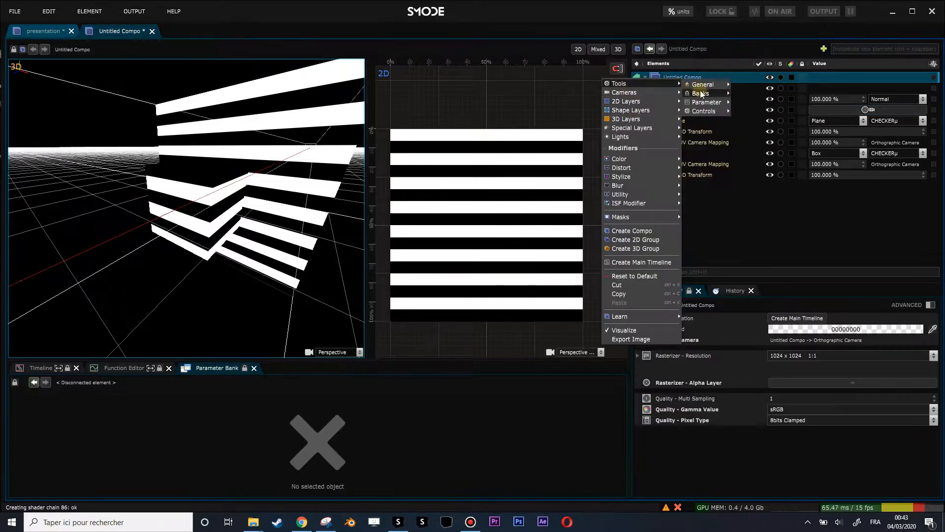
mouse_move(704, 93)
left_click(754, 114)
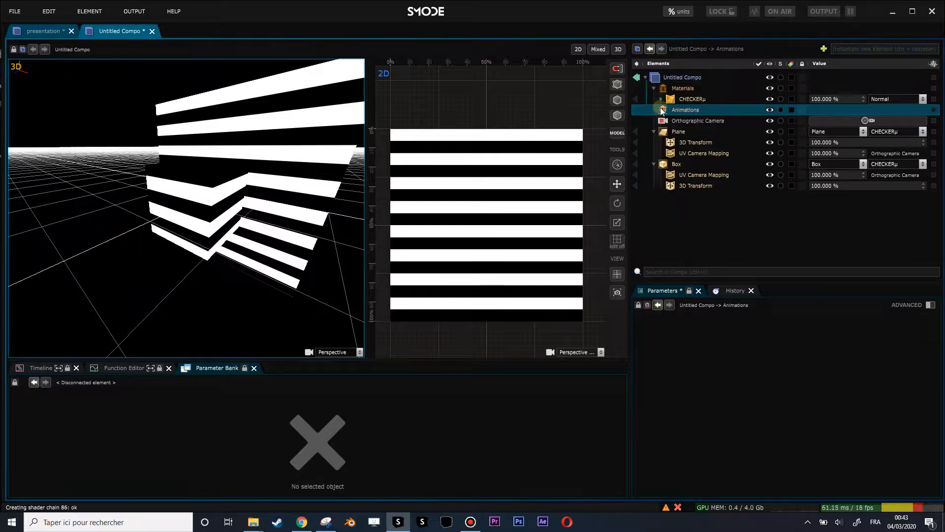
left_click(654, 88)
right_click(673, 99)
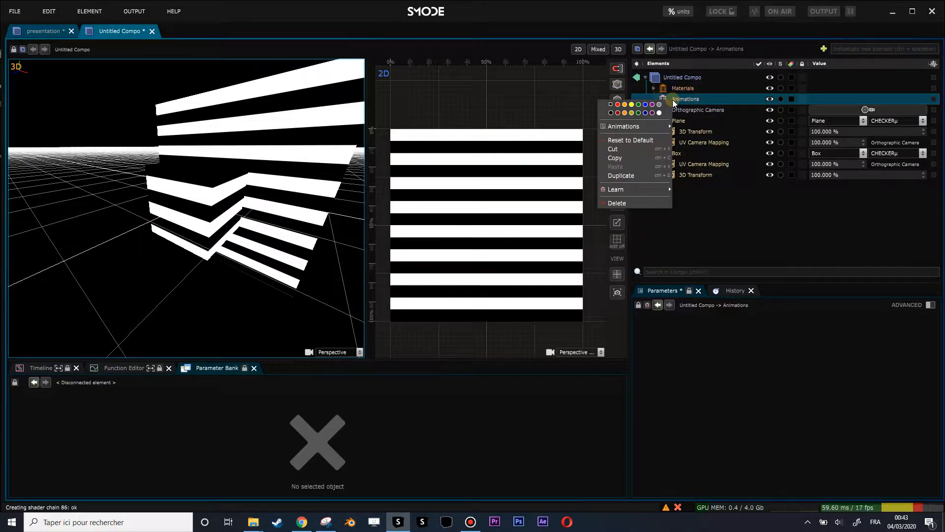
mouse_move(631, 124)
left_click(711, 149)
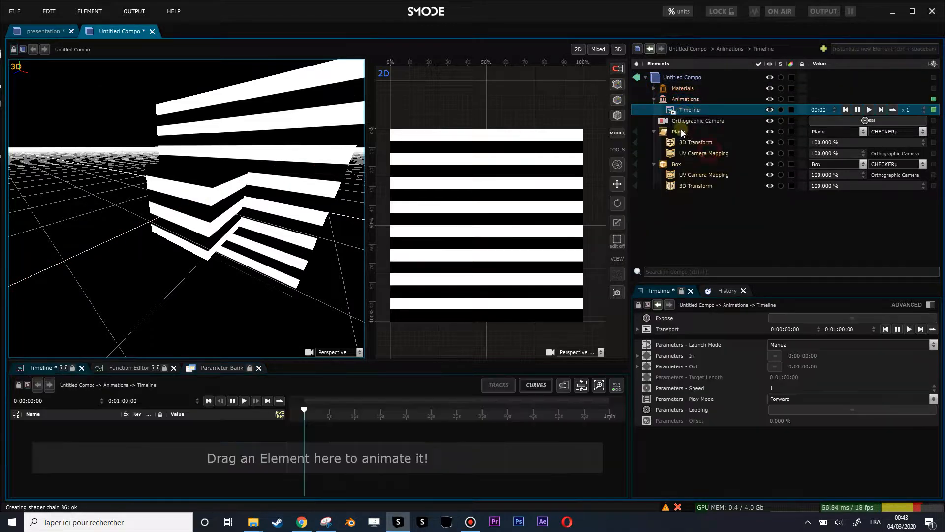
left_click(672, 78)
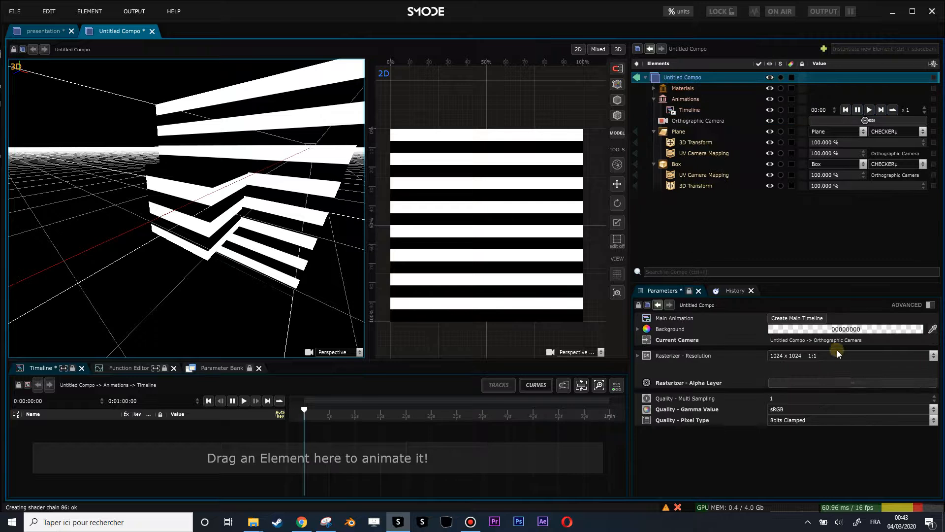
left_click(800, 318)
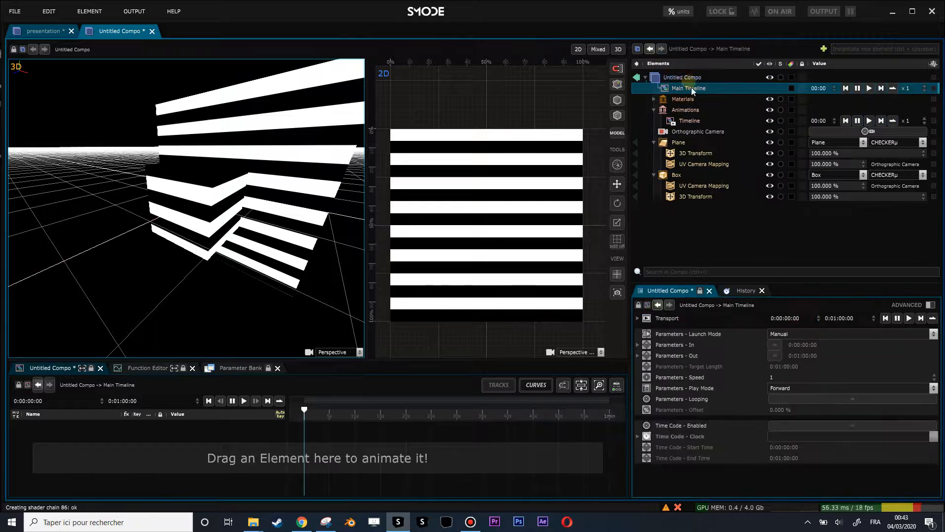
key("Delete")
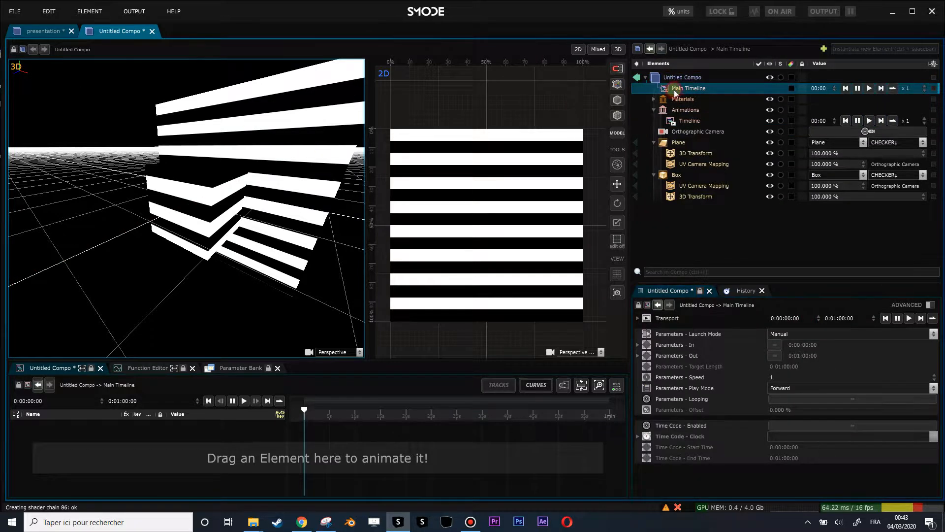
Step: Select the timeline in the Animations bank and enlarge the timeline editor
left_click(691, 111)
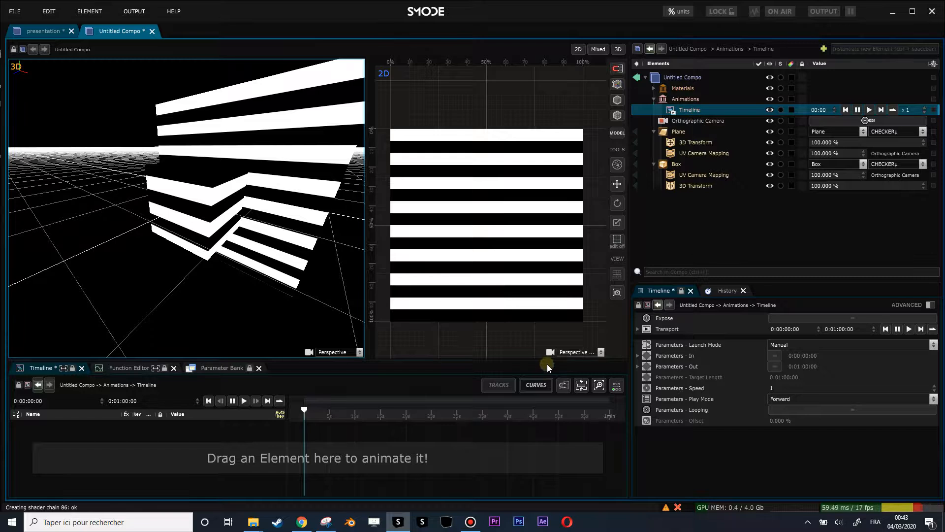
left_click_drag(545, 362, 394, 306)
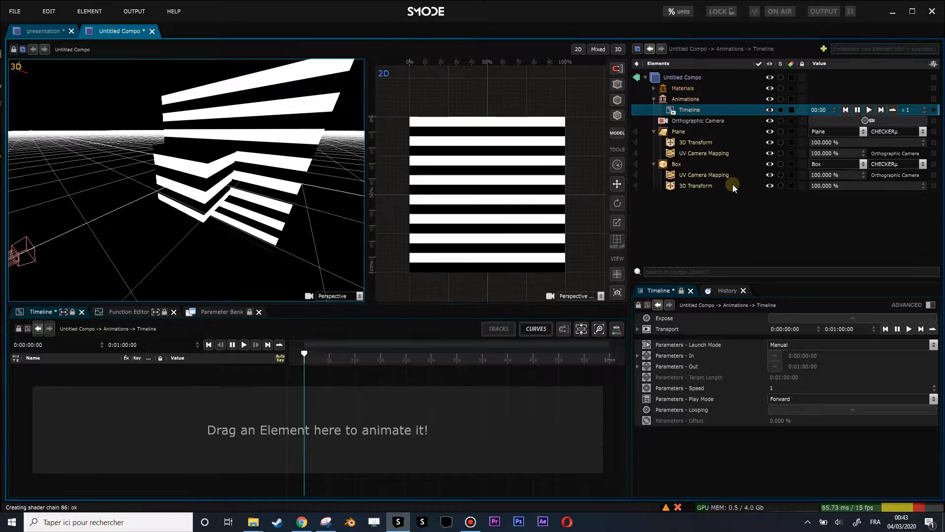
Step: Switch to the browser, play the reference Instagram video to study its motion, and return to SMODE
left_click(305, 523)
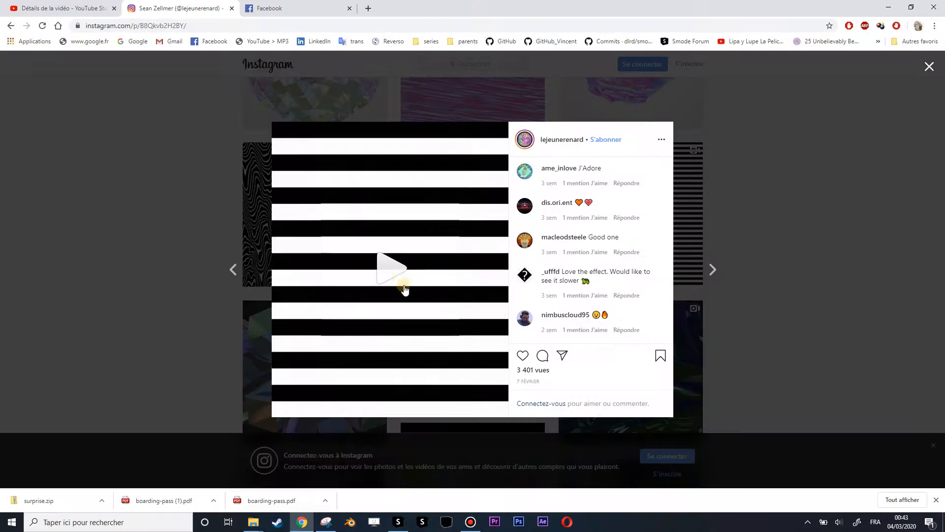
left_click(393, 277)
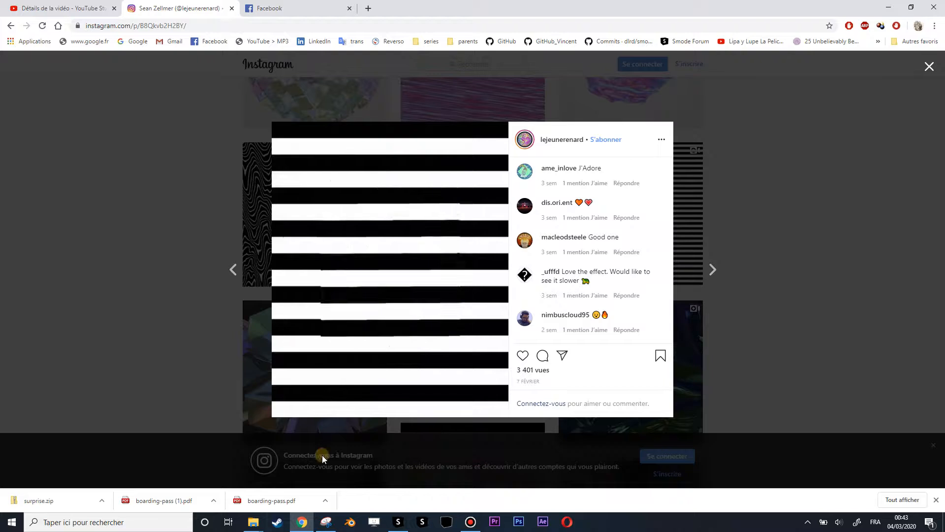
key("alt+Tab")
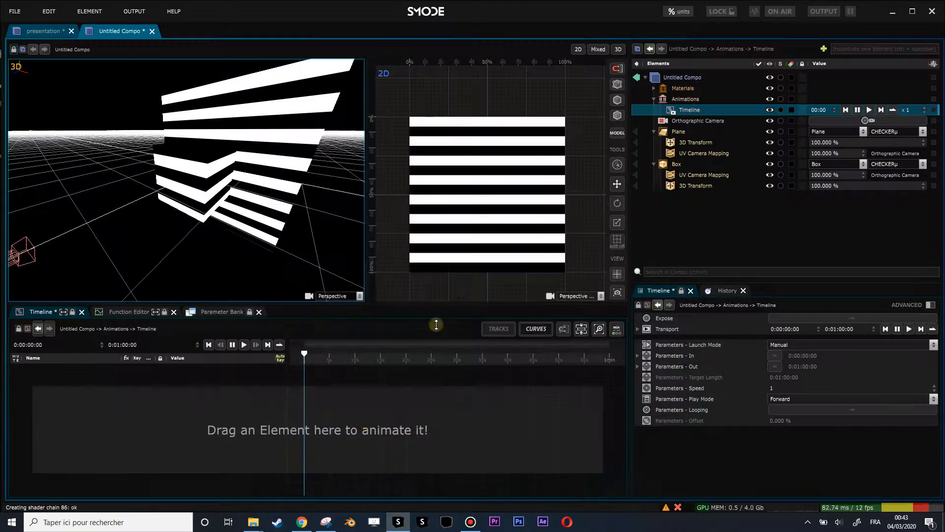
Step: Set the timeline's duration to 2 seconds and fit its full range in the editor
double_click(849, 331)
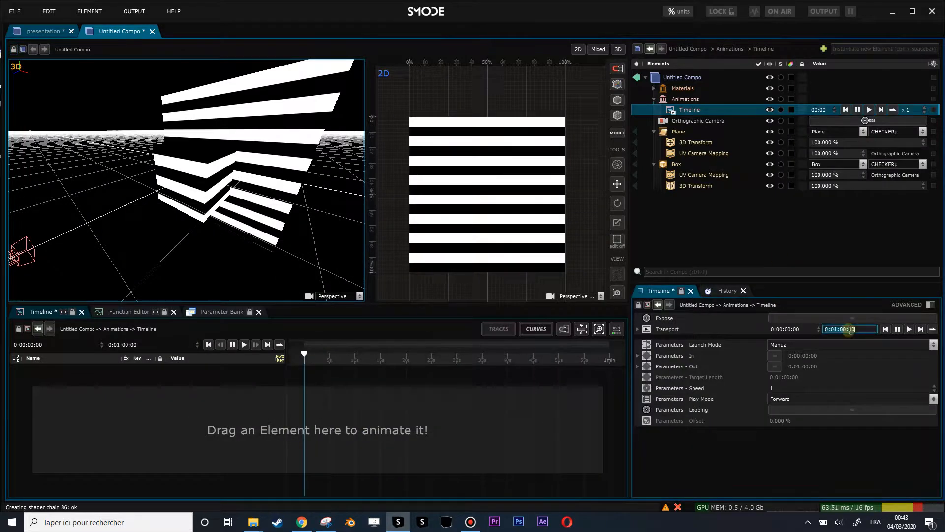
type("2:00")
key("Return")
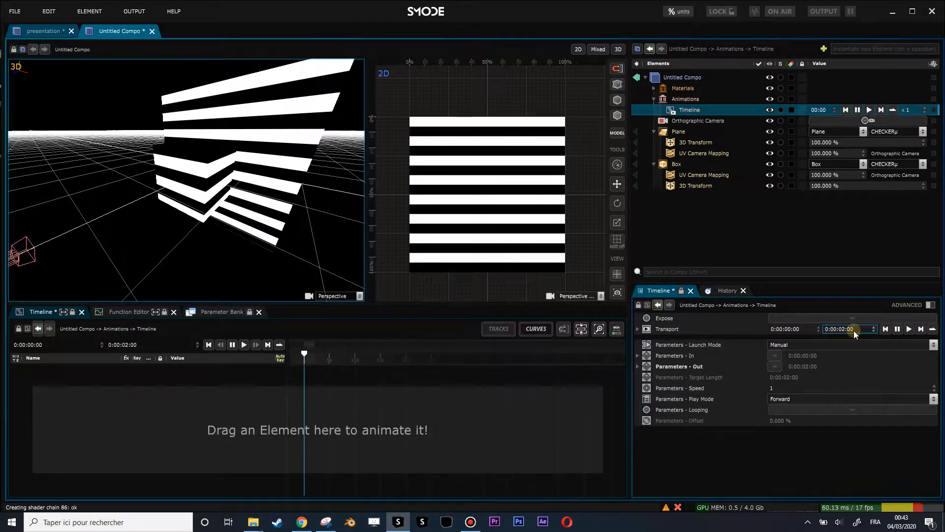
left_click_drag(683, 129, 599, 431)
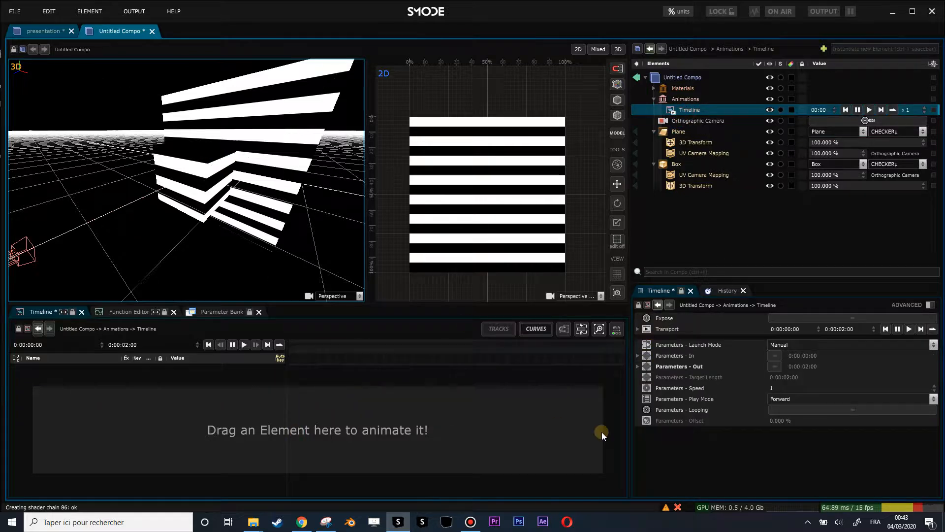
left_click(599, 330)
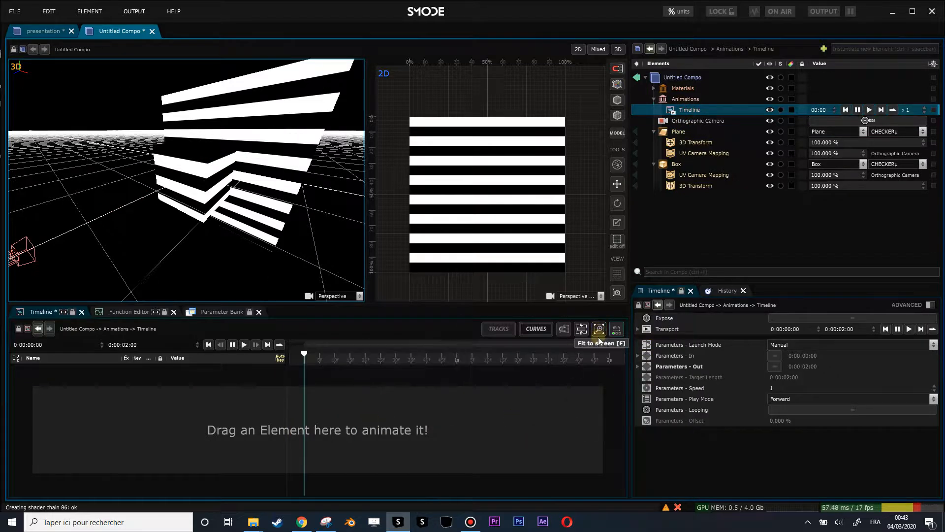
Step: Add the box's 3D Transform rotation and scale to the timeline and keyframe both at 0 and 2 seconds
left_click(683, 184)
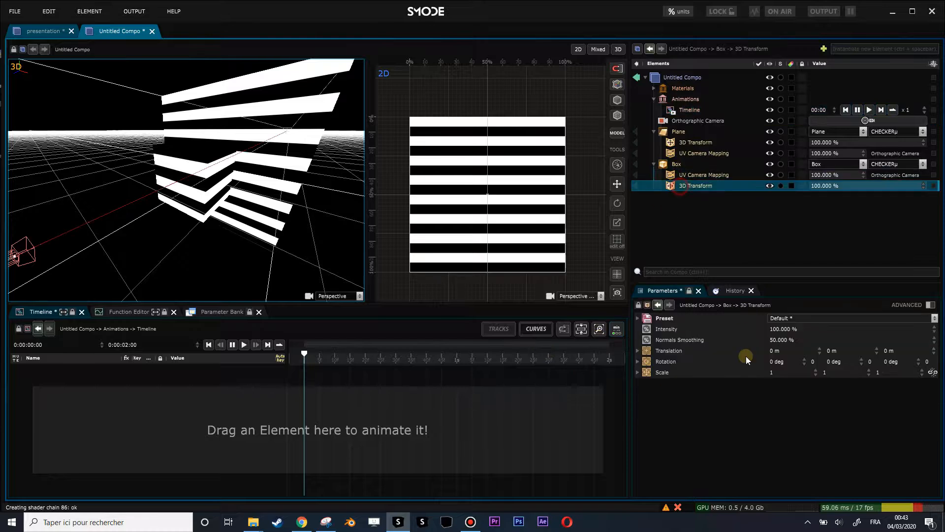
left_click_drag(665, 362, 438, 398)
left_click_drag(663, 373, 417, 418)
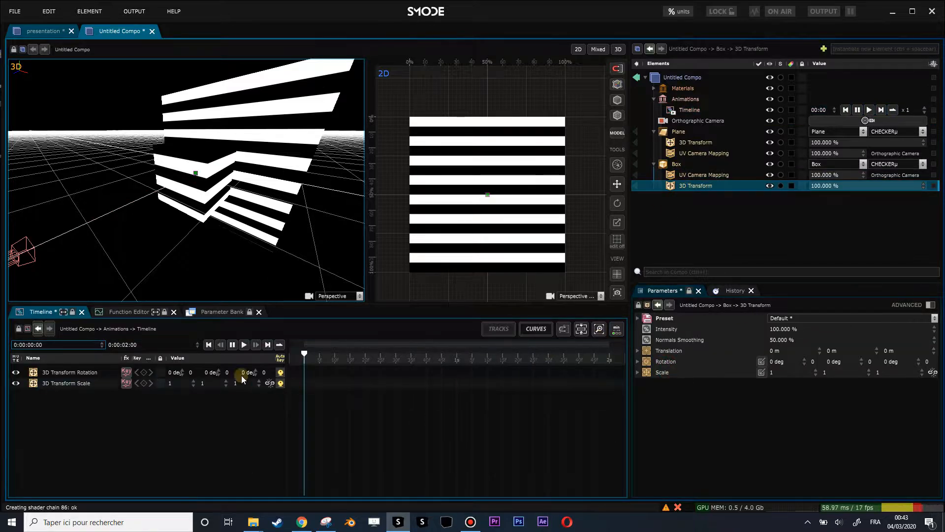
left_click(144, 383)
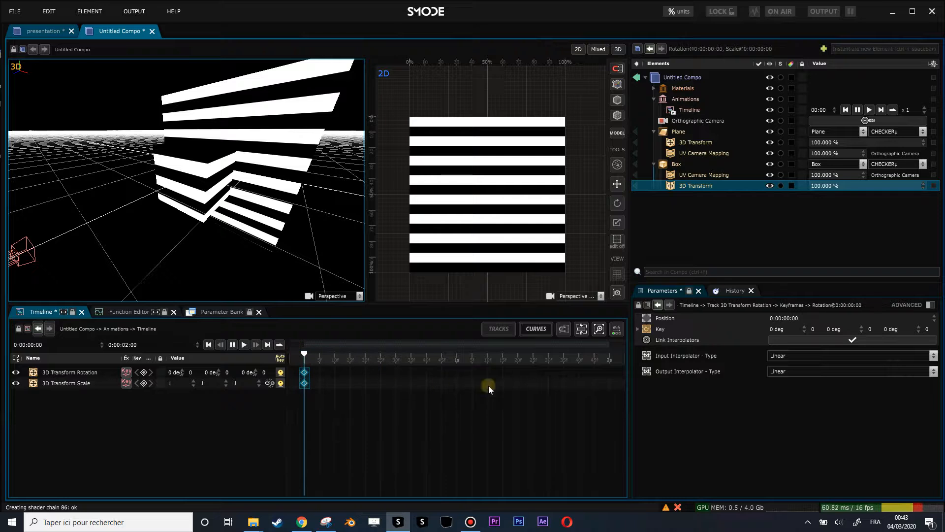
left_click_drag(596, 352, 629, 352)
key("k")
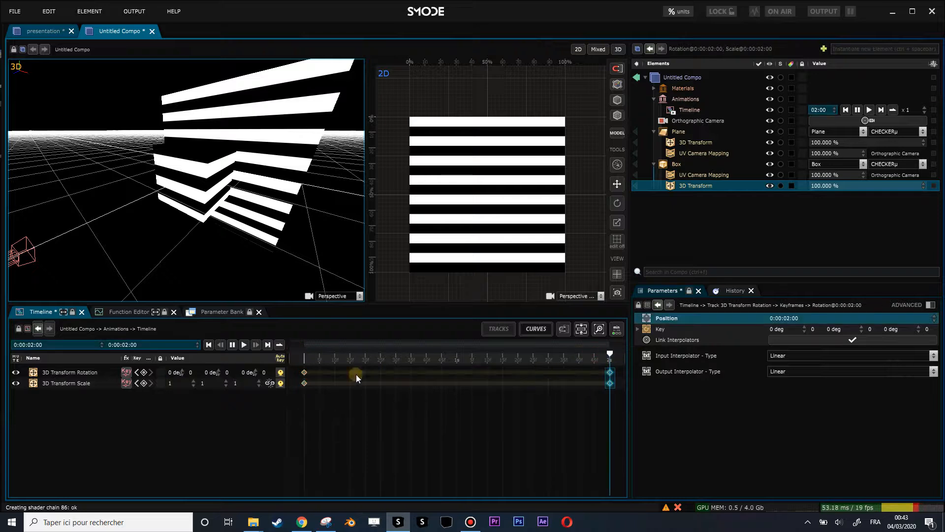
Step: Keyframe the box's 3D Transform rotation at 1 second to about 48.4, 30.8 and 66.2 degrees
left_click_drag(422, 354, 457, 353)
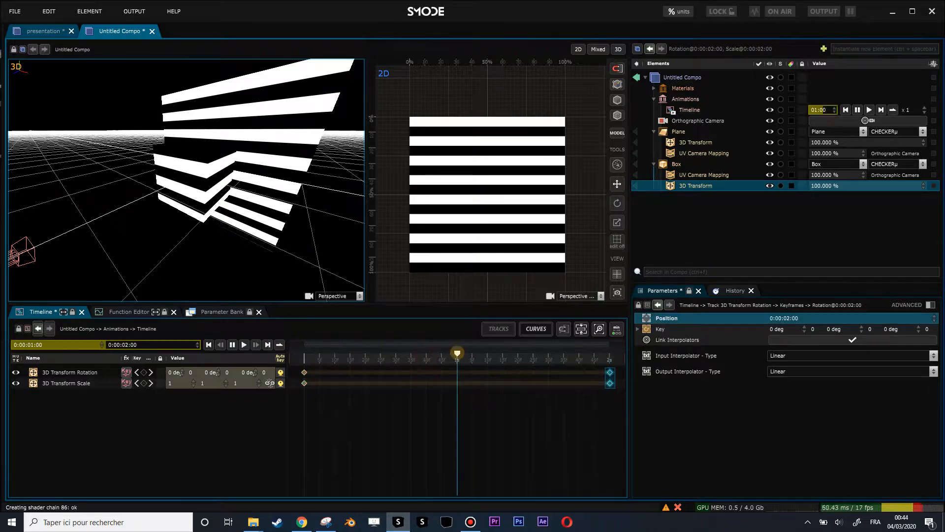
left_click_drag(207, 373, 188, 369)
left_click_drag(255, 374, 258, 373)
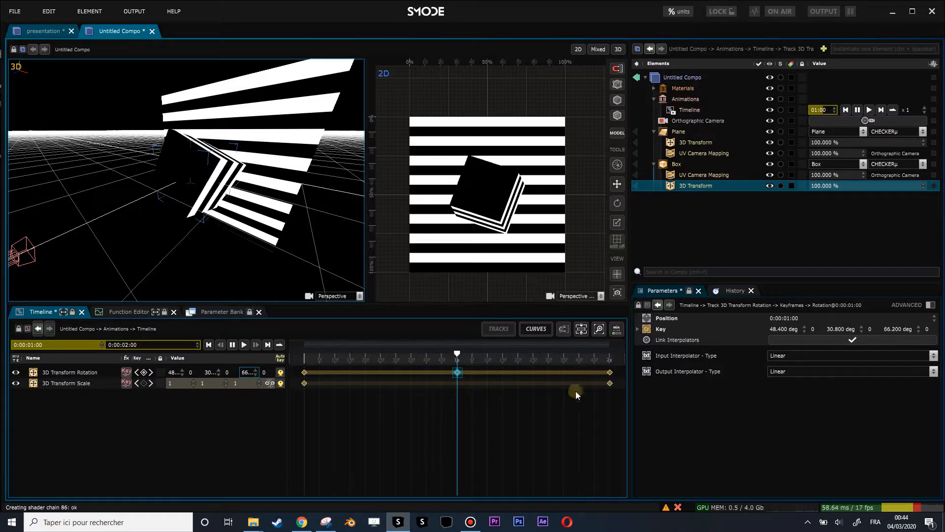
Step: Delete the box's rotation keyframe at 1 second, keeping the 3D Transform rotation track
key("Delete")
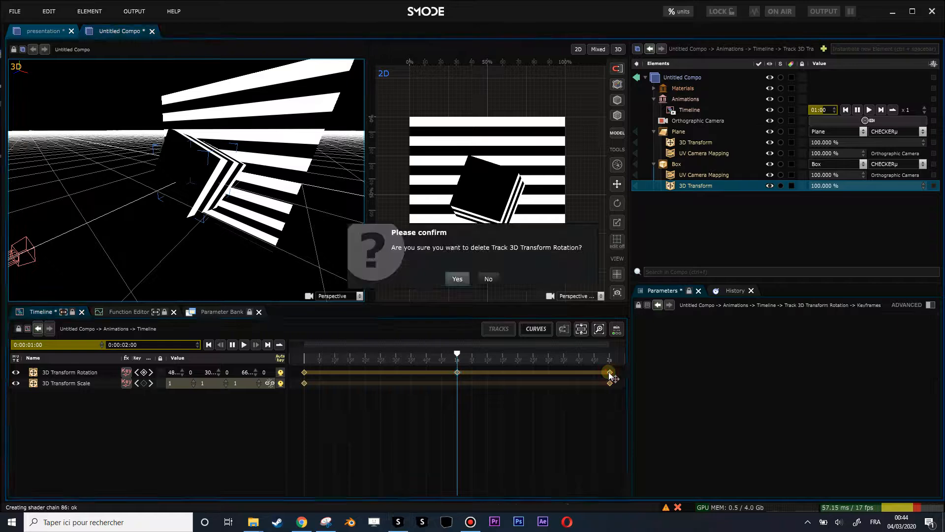
key("Return")
key("ctrl+z")
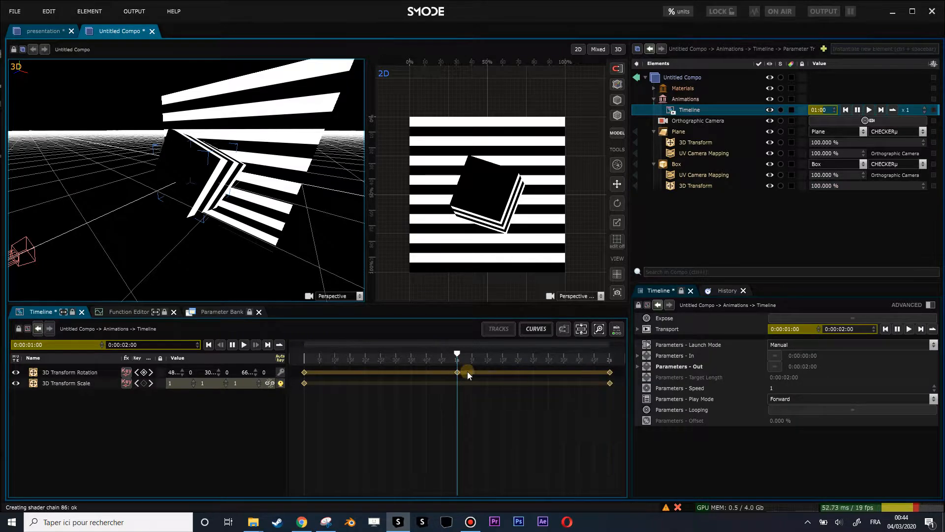
left_click(458, 373)
key("Delete")
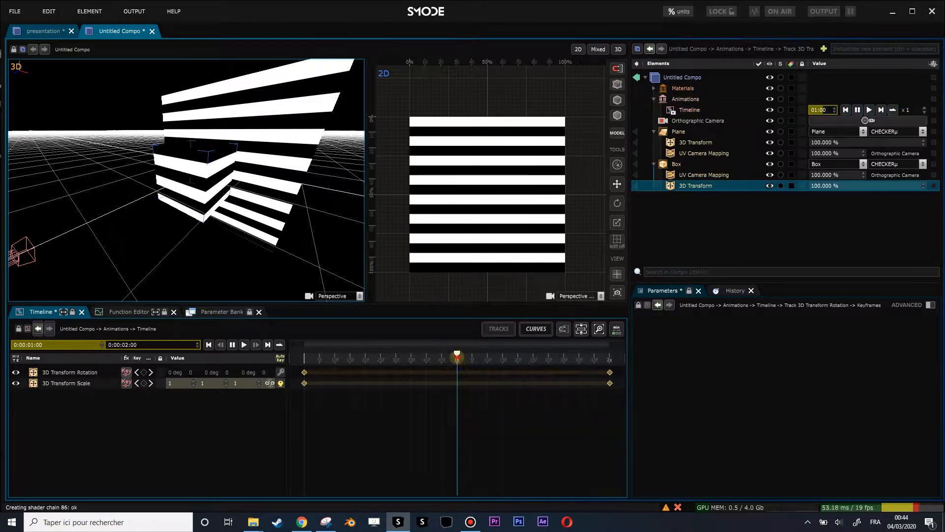
Step: Set the box's rotation keyframe at 2 seconds to 1 full turn on X, 180 degrees on Y and 90 degrees on Z
left_click_drag(458, 356, 650, 353)
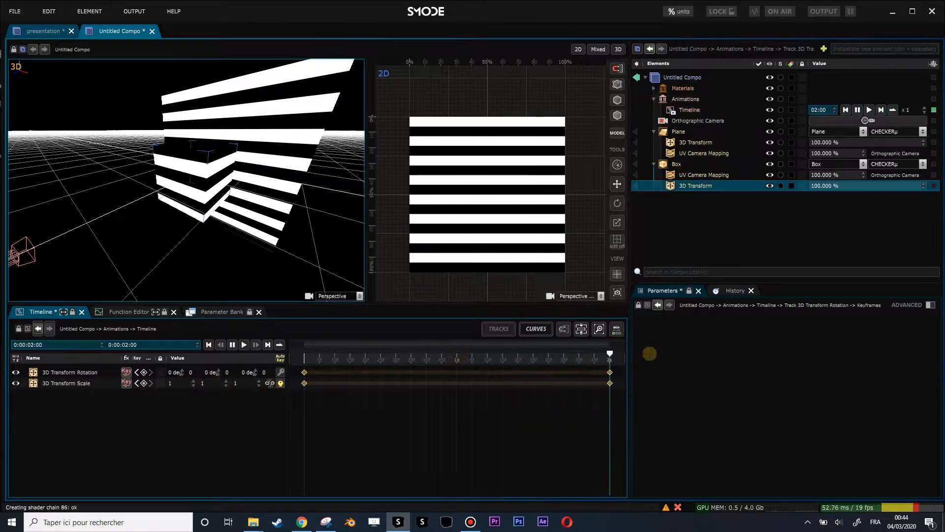
left_click(610, 372)
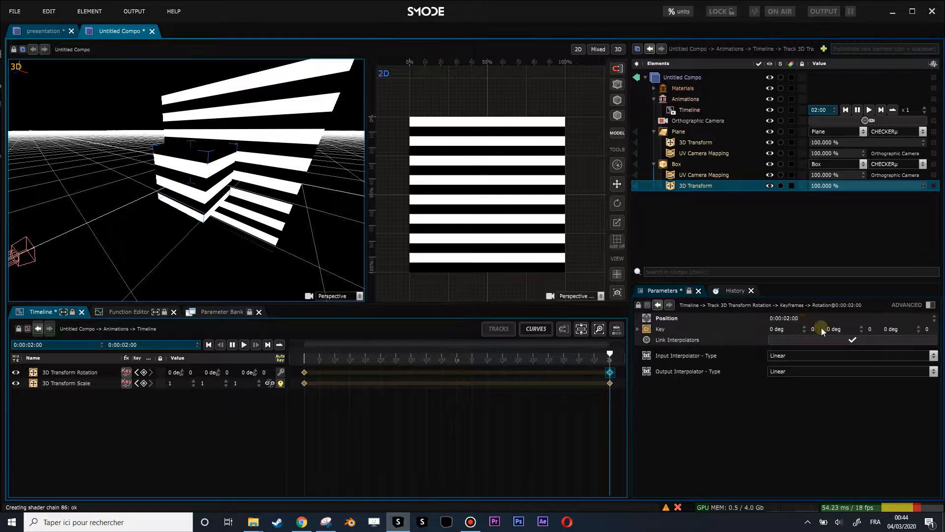
left_click(816, 328)
type("1")
key("Return")
left_click(840, 329)
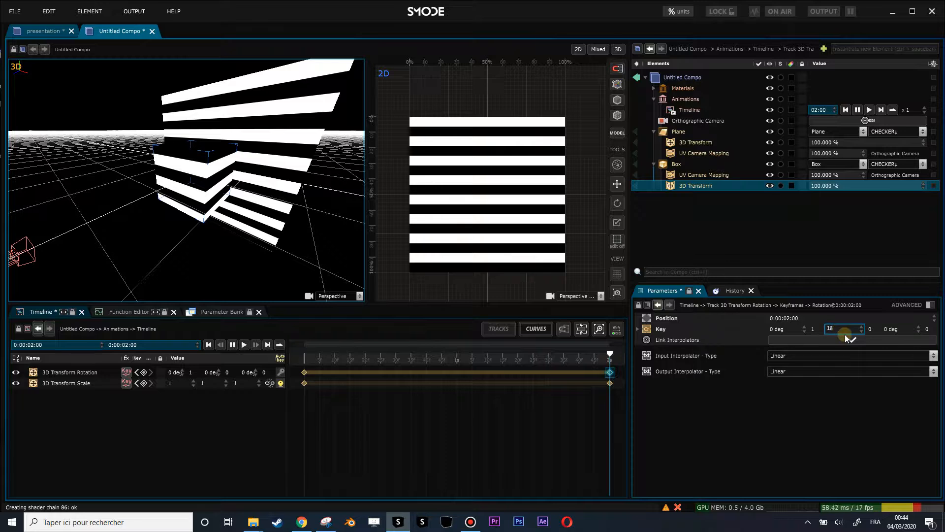
key("Return")
left_click(891, 327)
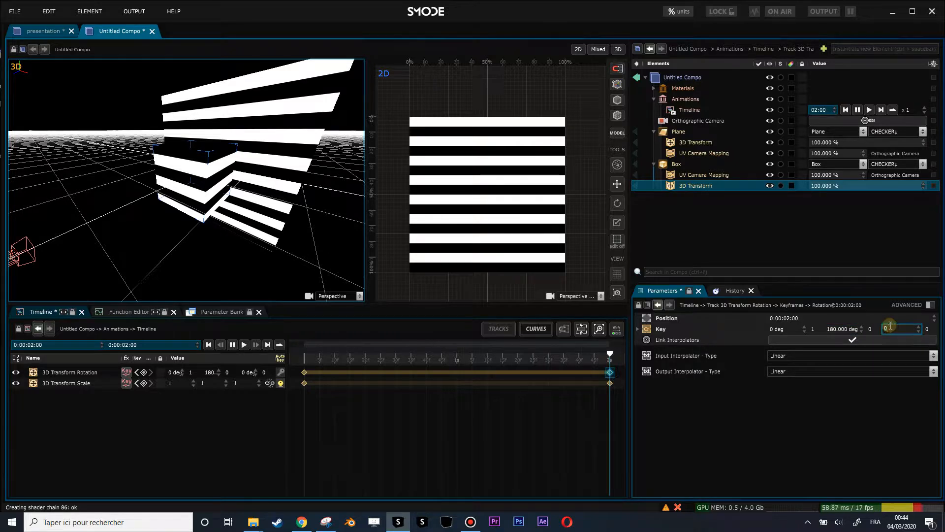
type("90")
key("Return")
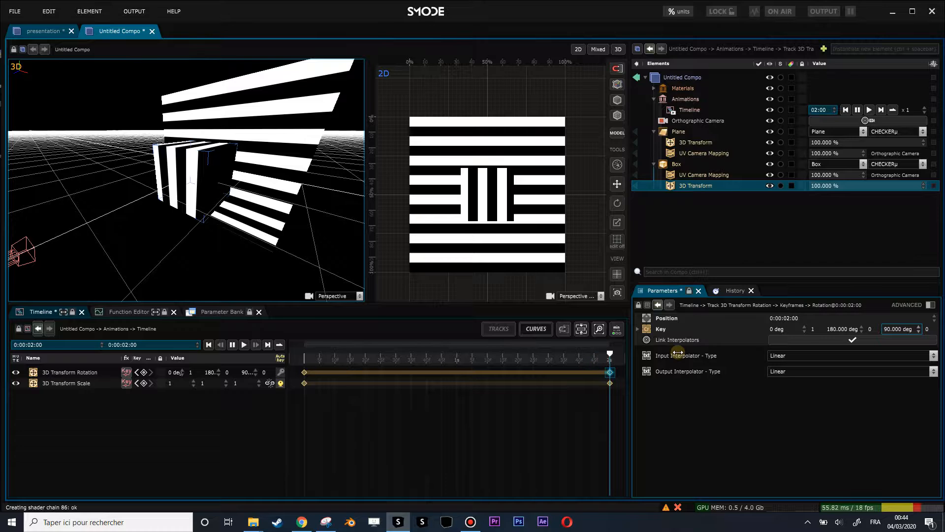
Step: Change the box's 2-second rotation keyframe to 180 degrees on X, about 216.6 on Y and 180 on Z, without extra turns
left_click_drag(901, 331, 908, 330)
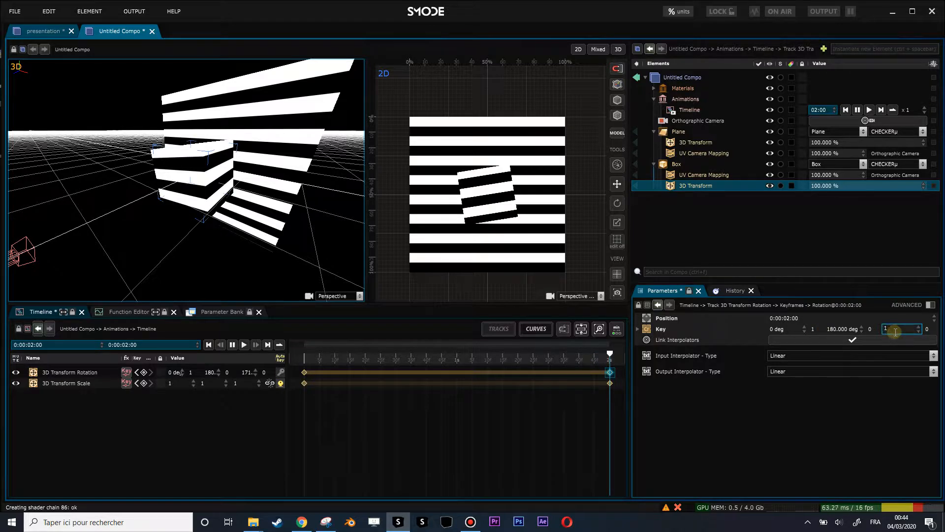
type("180")
key("Return")
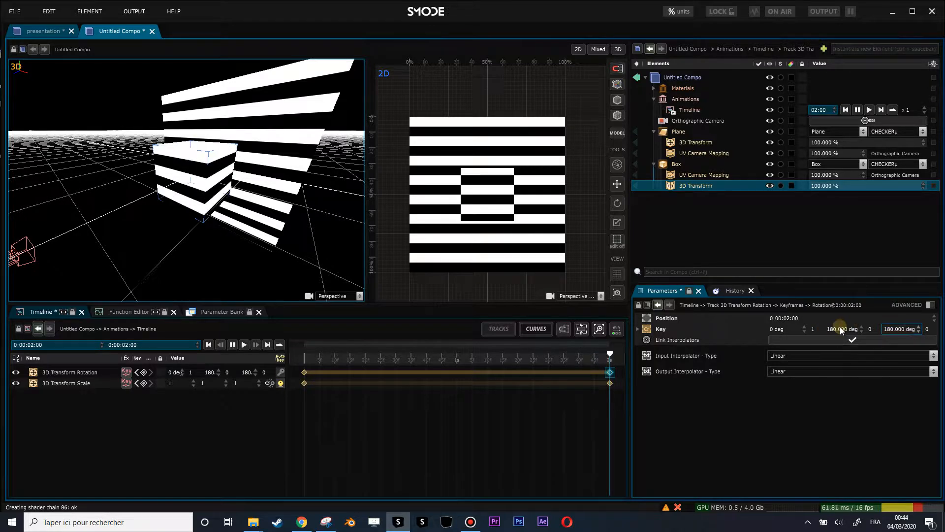
left_click_drag(843, 329, 854, 329)
left_click_drag(783, 329, 761, 329)
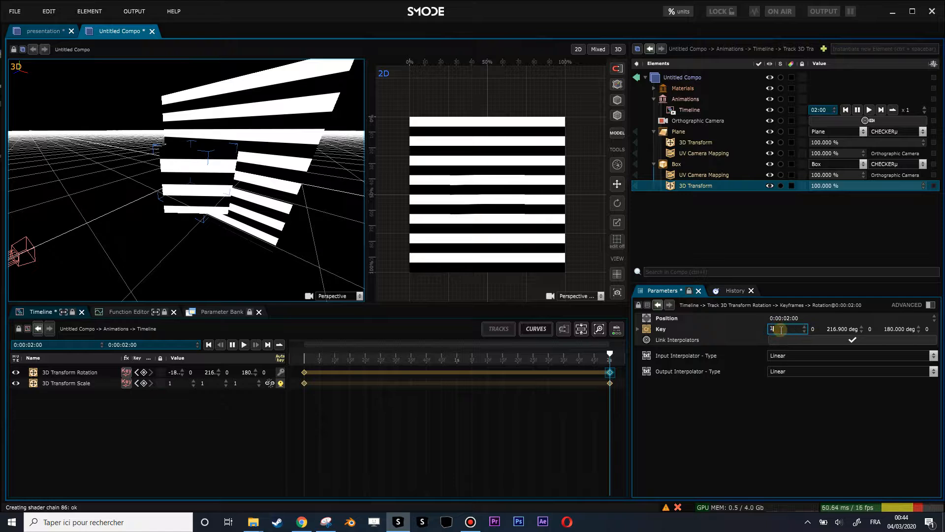
type("80")
left_click_drag(862, 329, 862, 330)
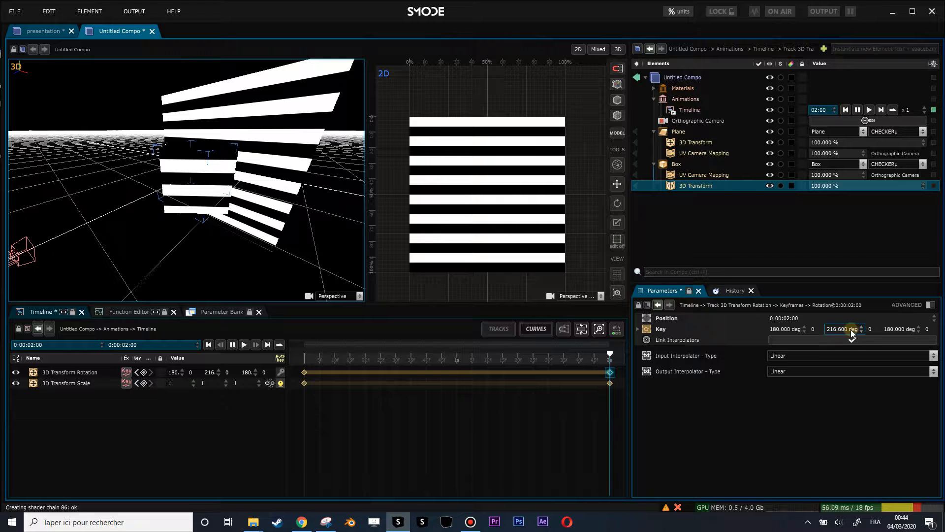
Step: Play the timeline from the start with looping enabled and show the full 2D composition through the orthographic camera
left_click_drag(610, 360, 285, 331)
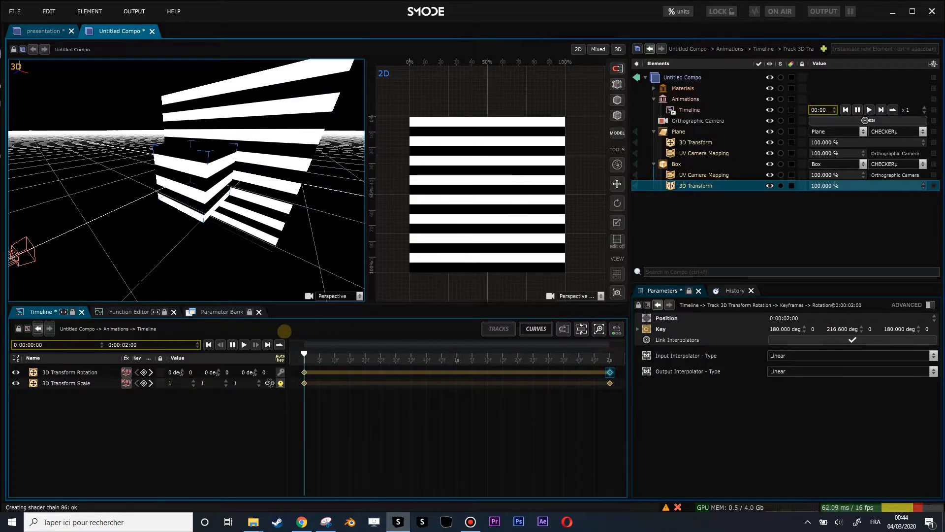
left_click(869, 110)
left_click(893, 110)
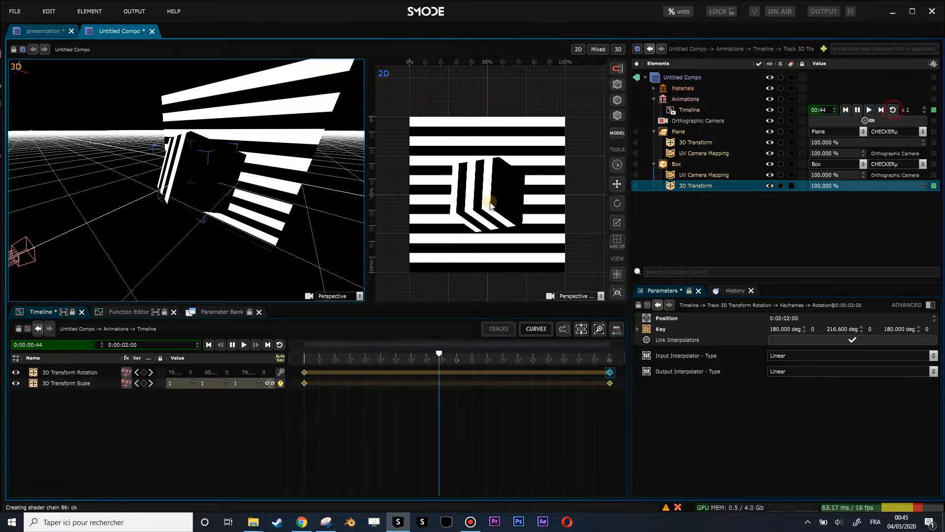
double_click(539, 91)
scroll(411, 185, "up", 2)
scroll(412, 185, "down", 1)
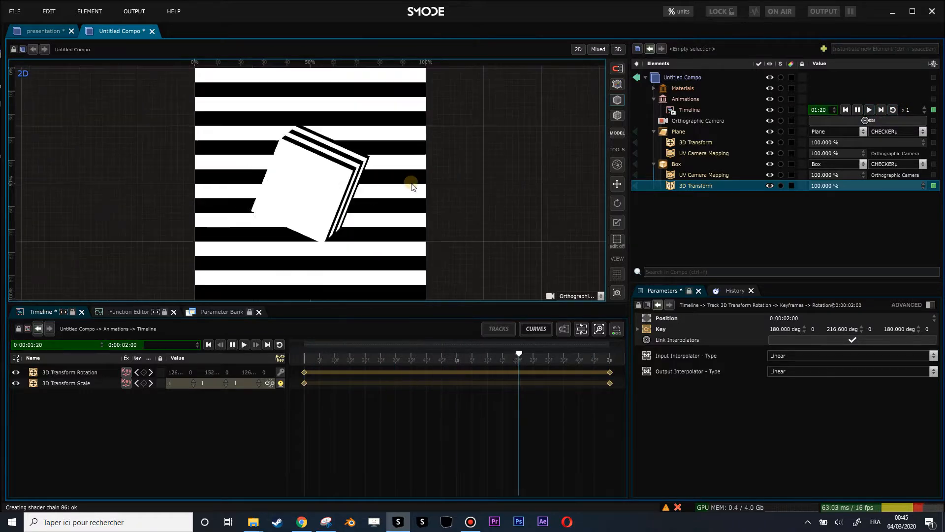
scroll(412, 186, "down", 1)
scroll(412, 187, "down", 1)
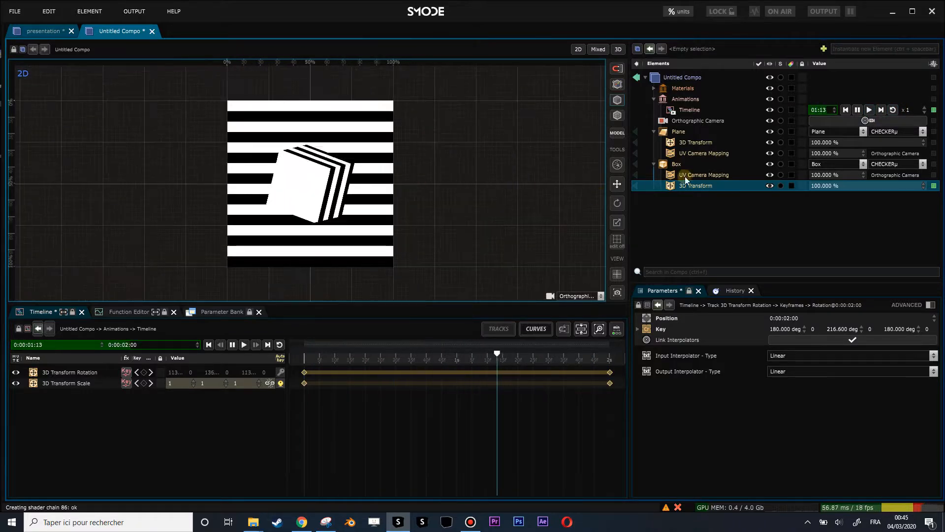
Step: Add a Sphere 3D layer to the composition and hide the box
left_click(654, 131)
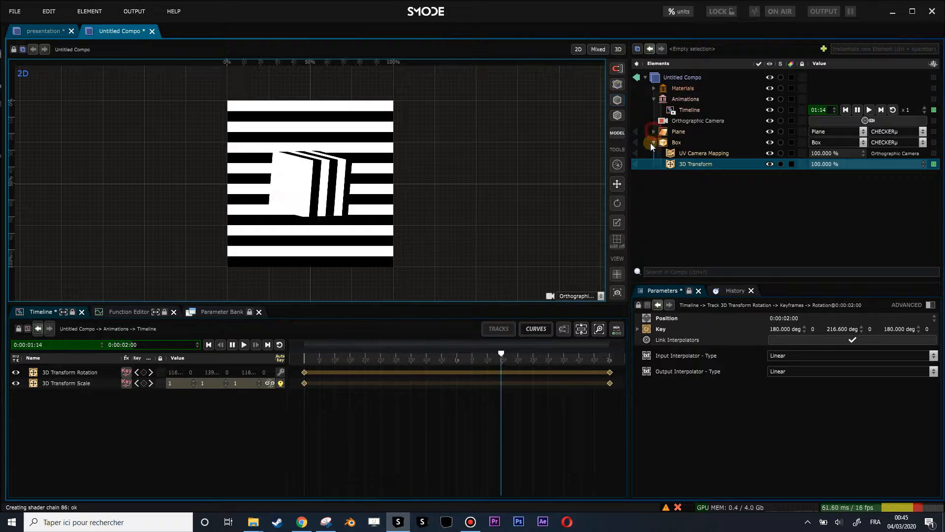
left_click(654, 142)
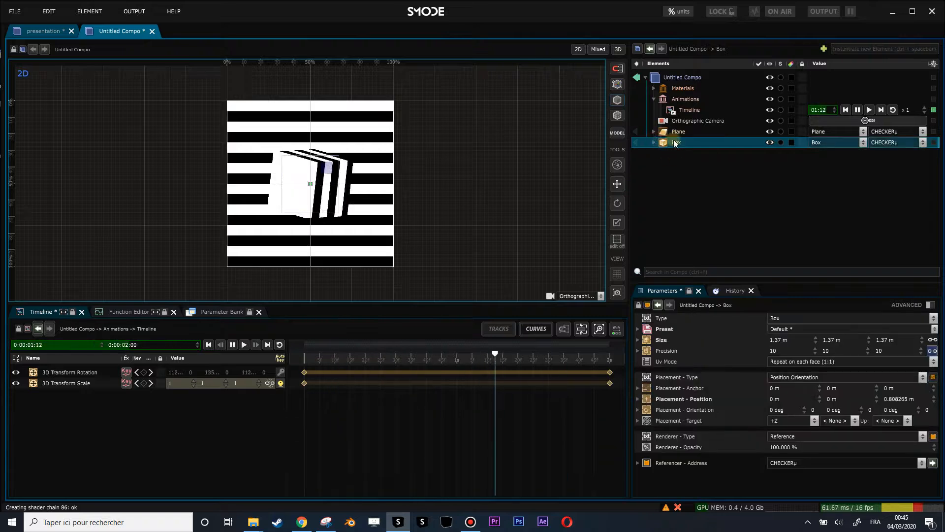
right_click(678, 170)
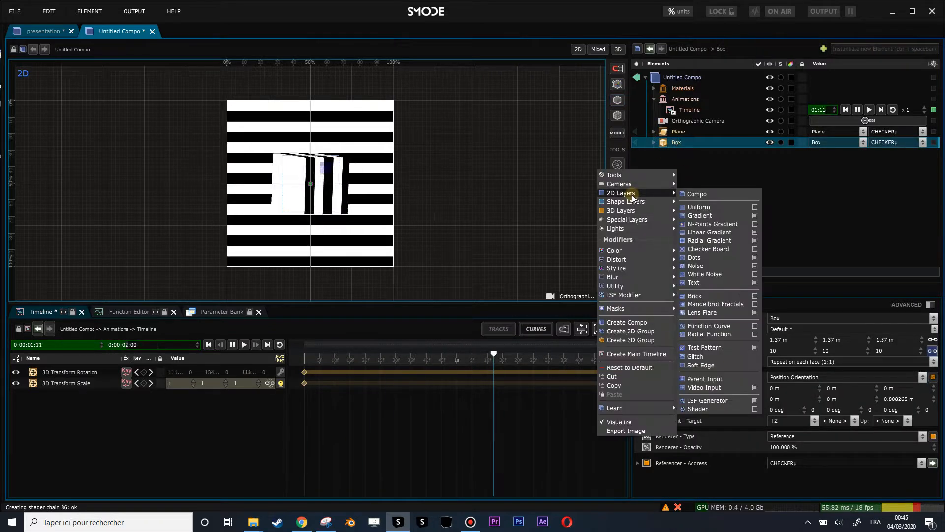
mouse_move(621, 211)
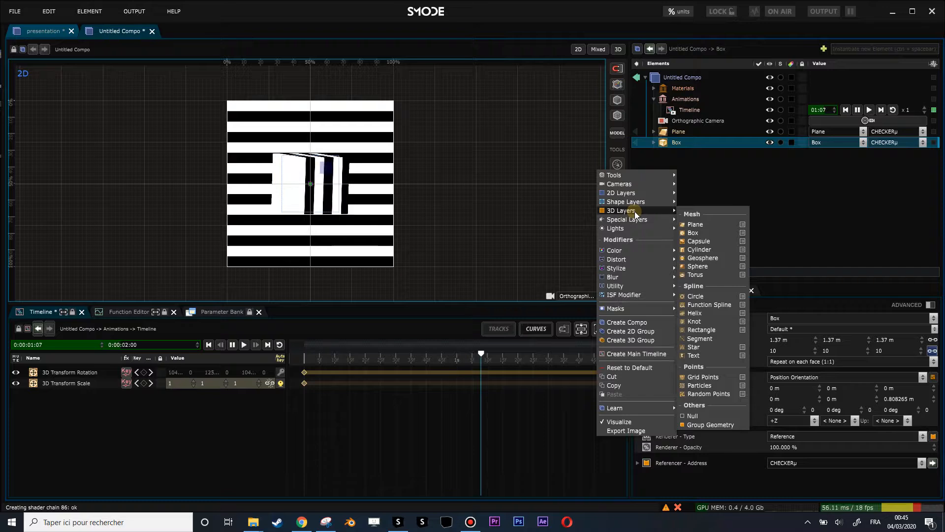
left_click(698, 267)
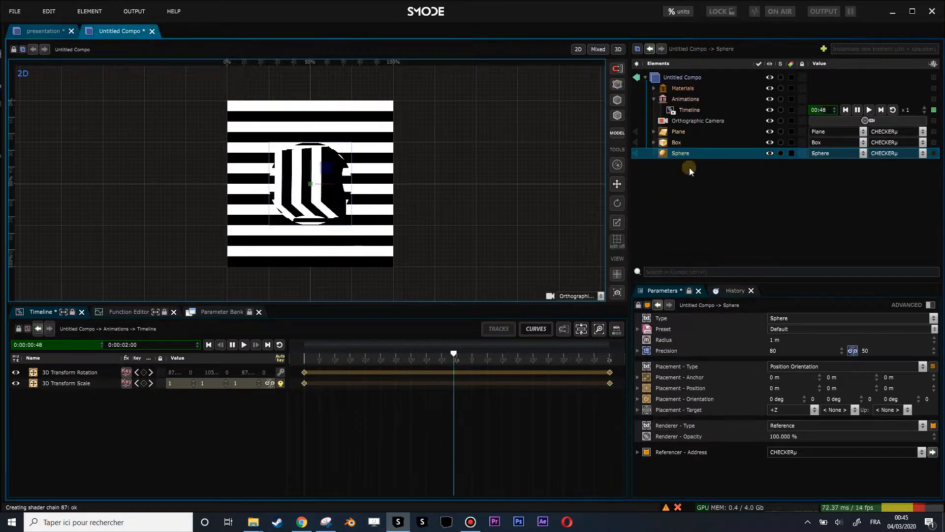
left_click(770, 142)
scroll(380, 202, "up", 2)
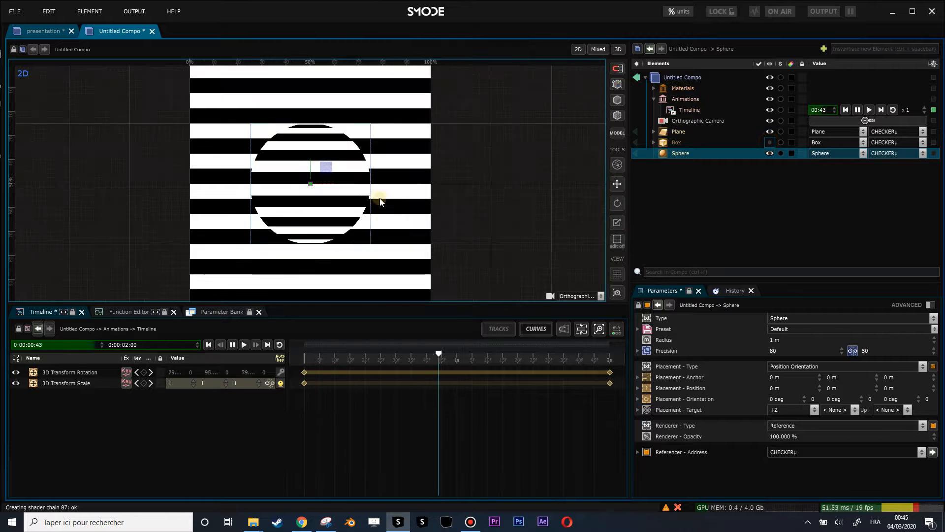
Step: Duplicate the box's UV Camera Mapping and 3D Transform onto the sphere with the linked timeline tracks, and move the playhead to 2 seconds
left_click(653, 142)
left_click(693, 154)
left_click_drag(693, 157, 689, 177)
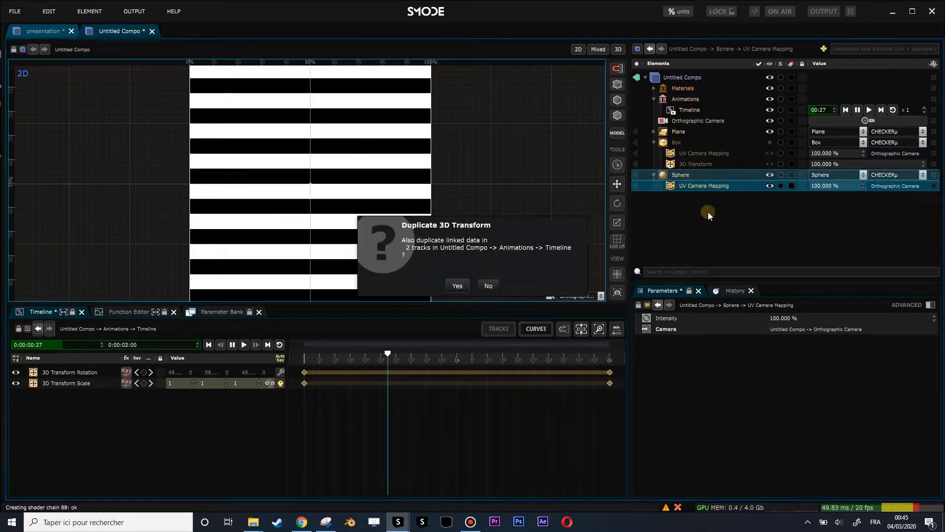
left_click(457, 286)
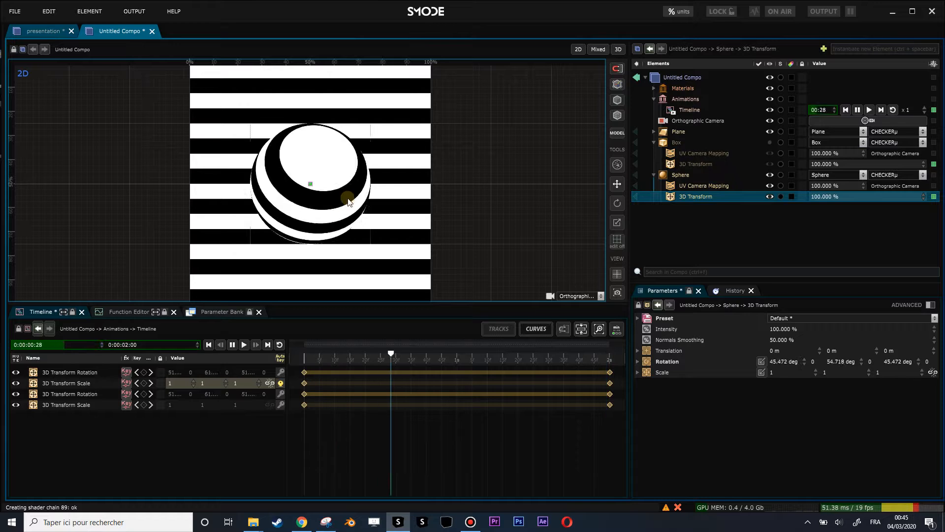
left_click(566, 360)
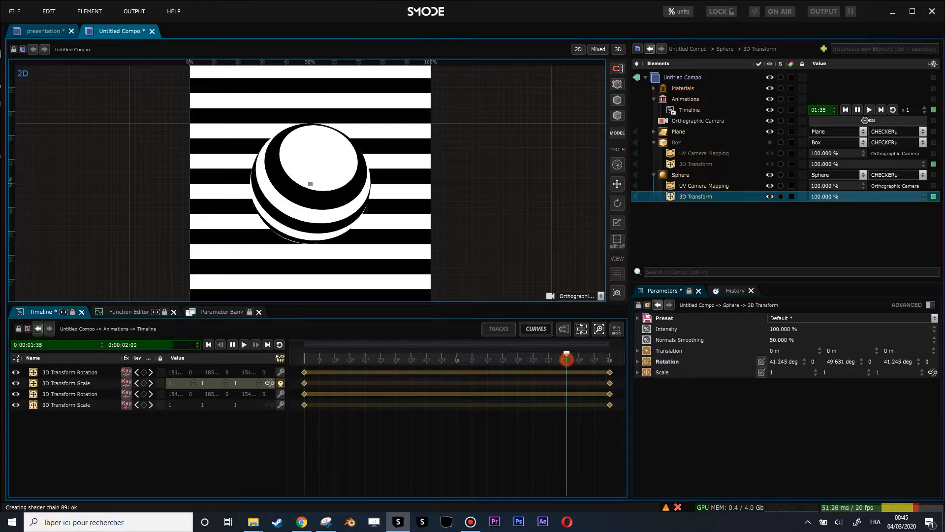
left_click_drag(566, 361, 633, 355)
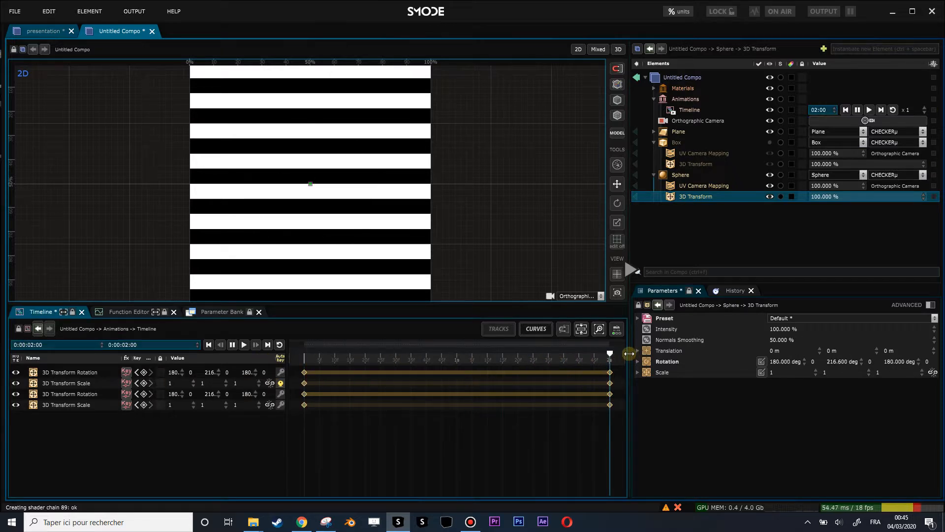
Step: Add a Torus 3D layer with a ring radius of 0.93 m and a thickness of 0.78 m
left_click(654, 175)
left_click(655, 144)
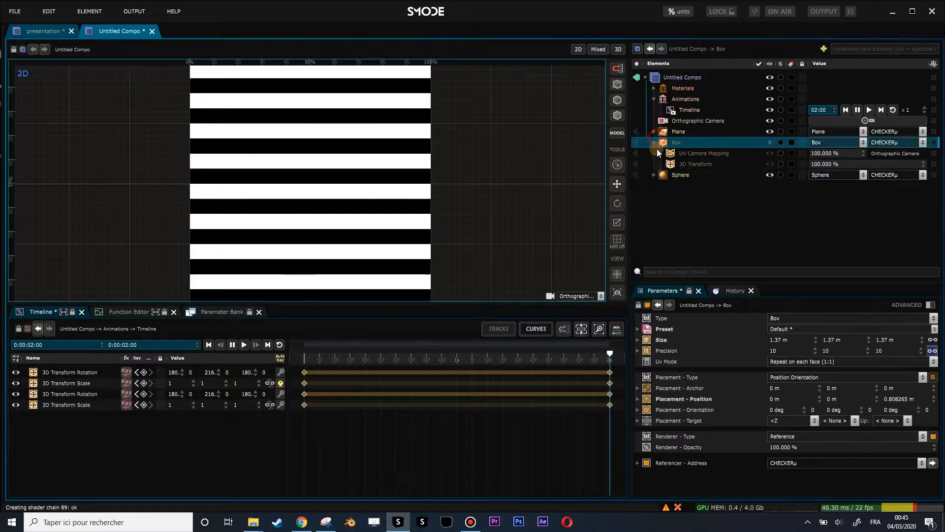
left_click(655, 144)
right_click(663, 179)
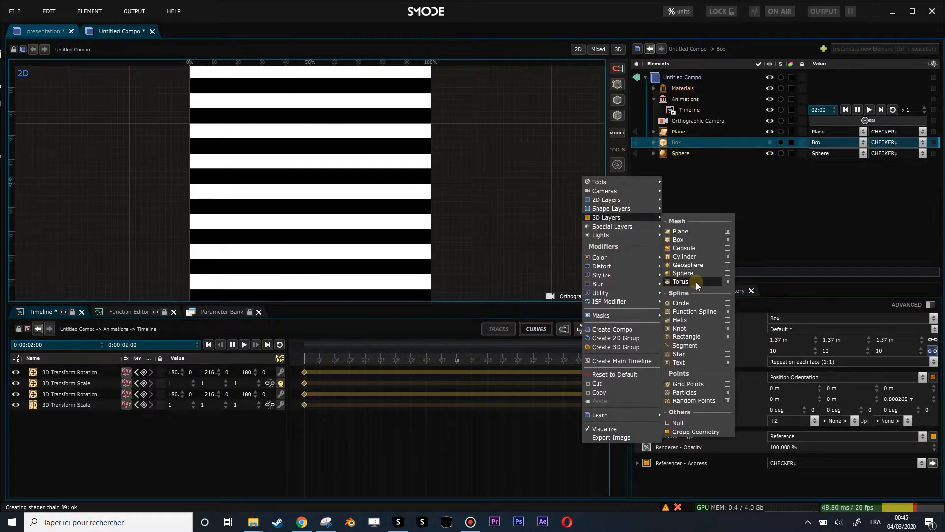
left_click(682, 281)
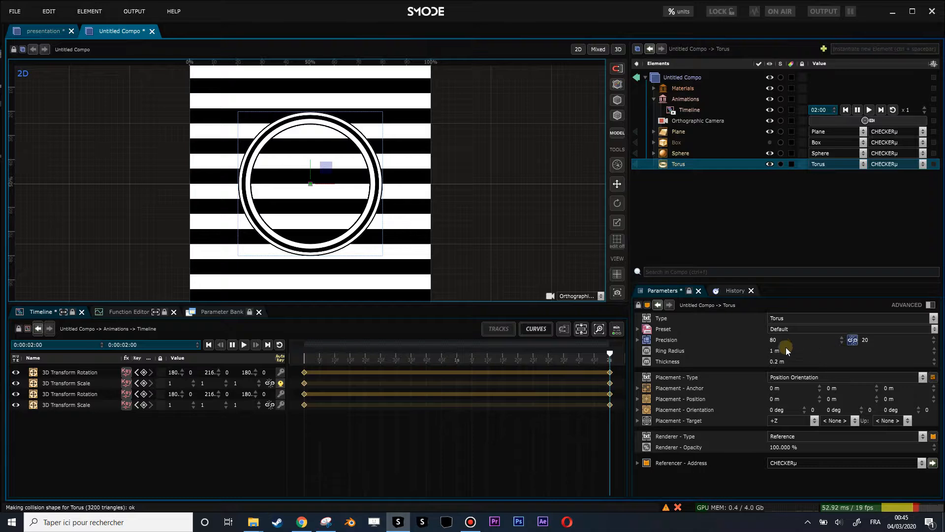
left_click_drag(782, 363, 663, 120)
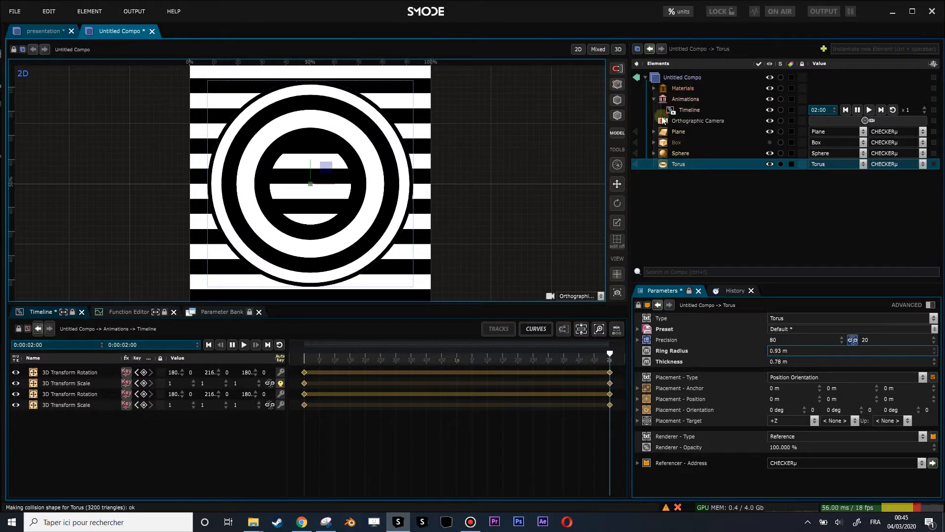
Step: Duplicate the sphere's UV Camera Mapping and 3D Transform onto the torus, including the linked timeline tracks
left_click(653, 154)
left_click_drag(674, 165, 681, 201, "ctrl")
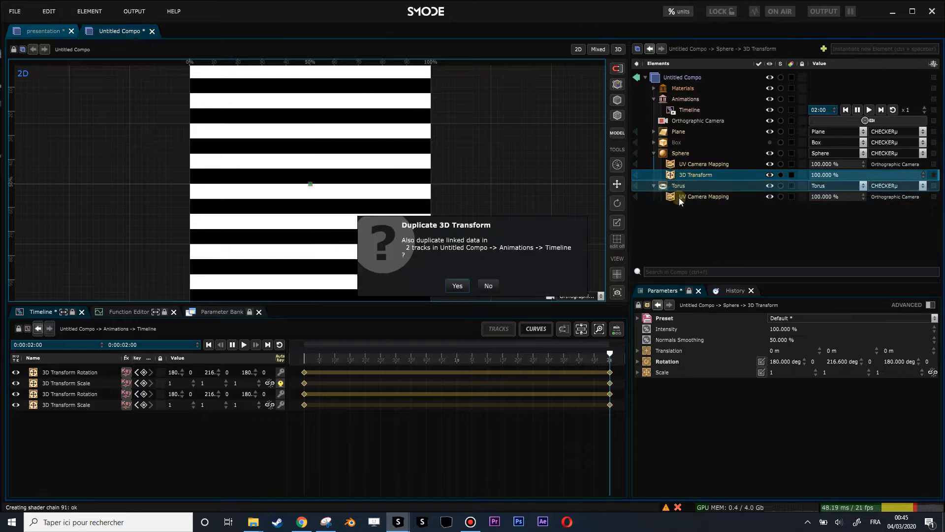
left_click(451, 288)
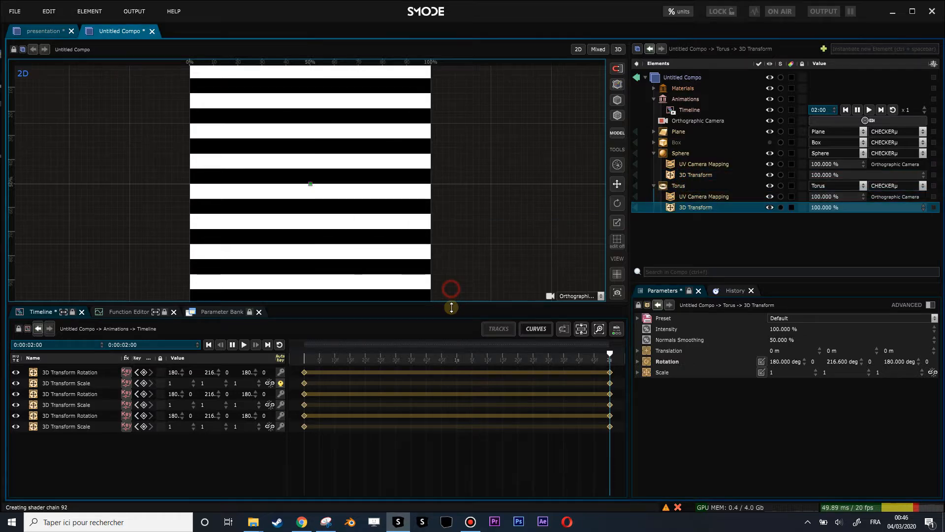
left_click(658, 153)
Step: Set the timeline's duration to 8 seconds
left_click(689, 110)
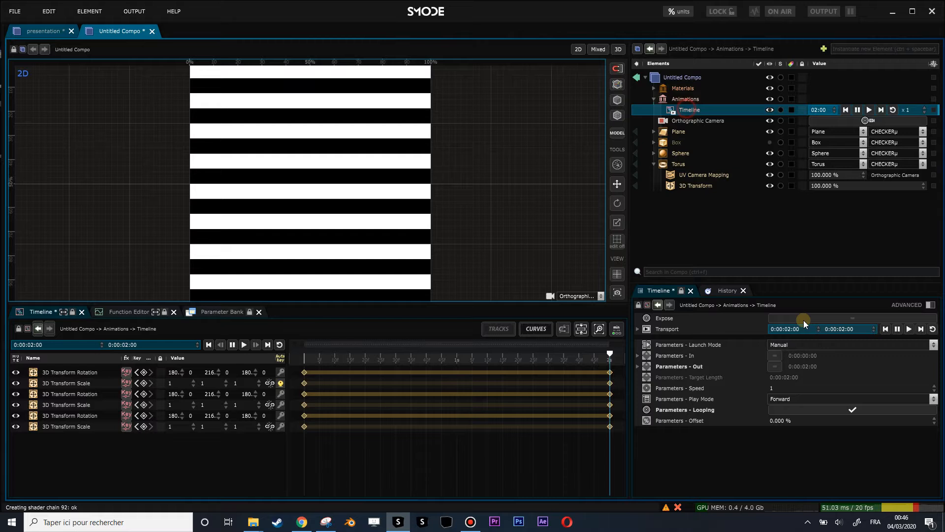
left_click(855, 330)
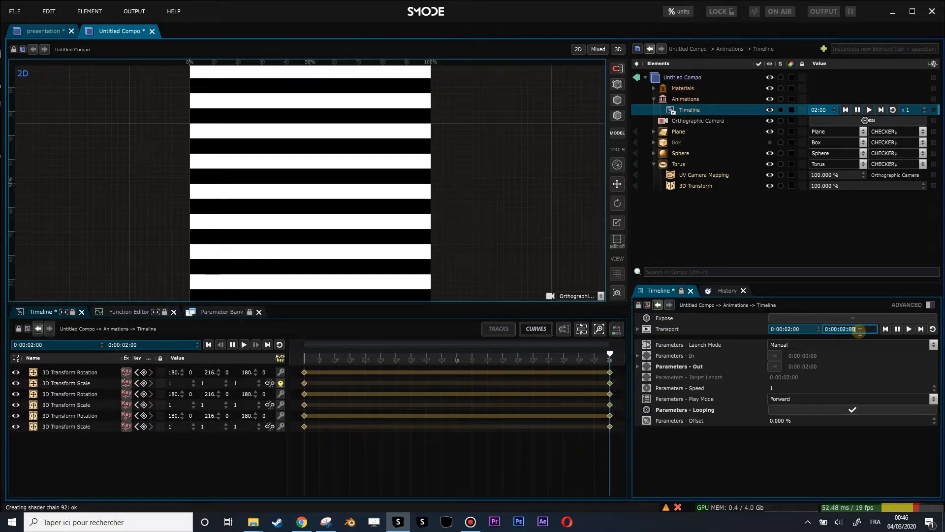
type("8")
key("Return")
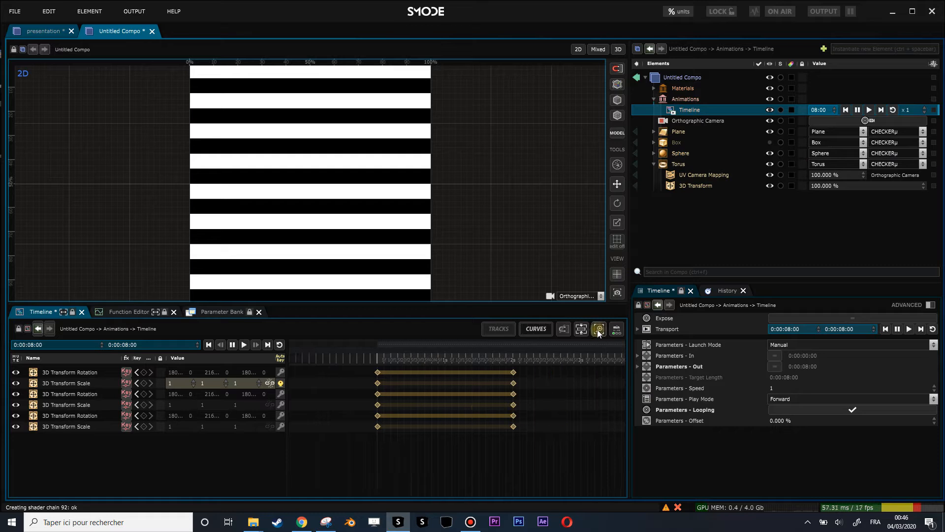
left_click(599, 330)
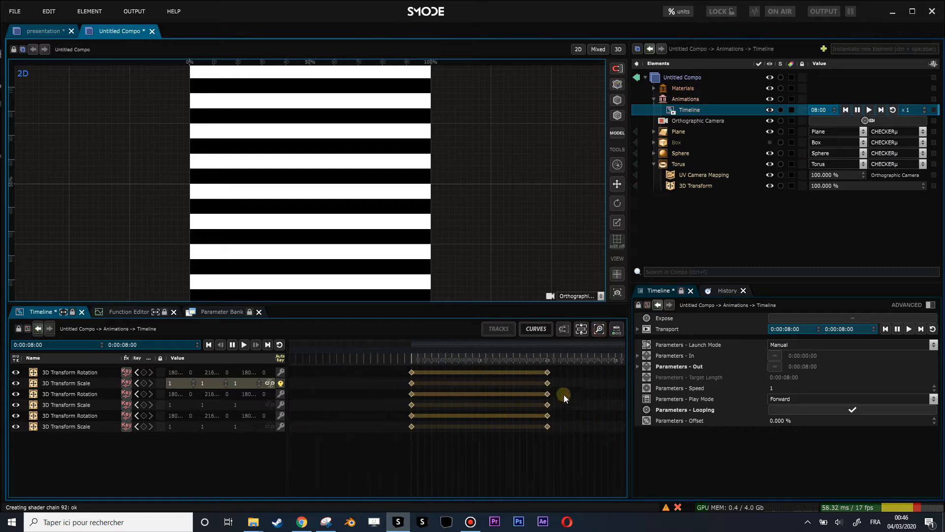
Step: Stagger the rotation and scale keyframes, moving the sphere's to 2–4 seconds and the torus's to 4–6 seconds
left_click_drag(403, 409, 403, 408)
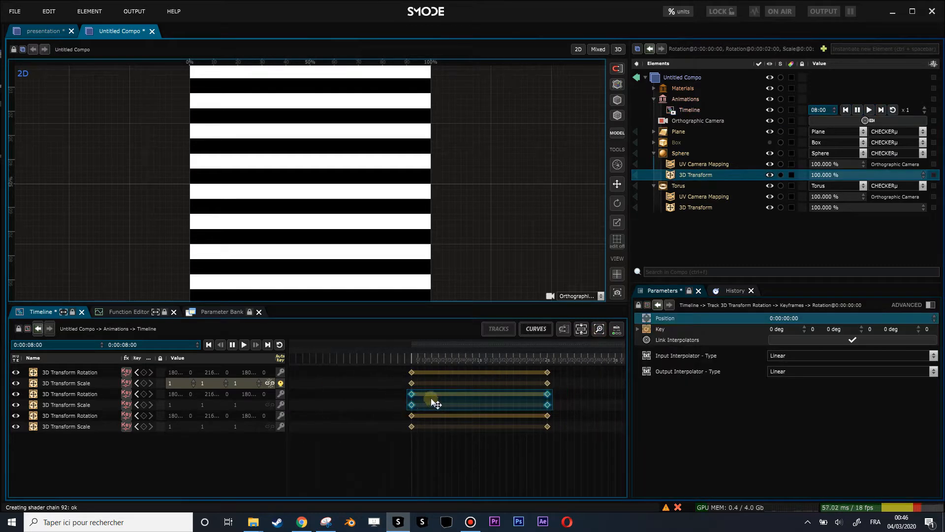
left_click_drag(562, 395, 566, 395)
scroll(485, 435, "down", 3)
middle_click_drag(465, 433, 401, 435)
left_click_drag(519, 445, 537, 416)
left_click(499, 412)
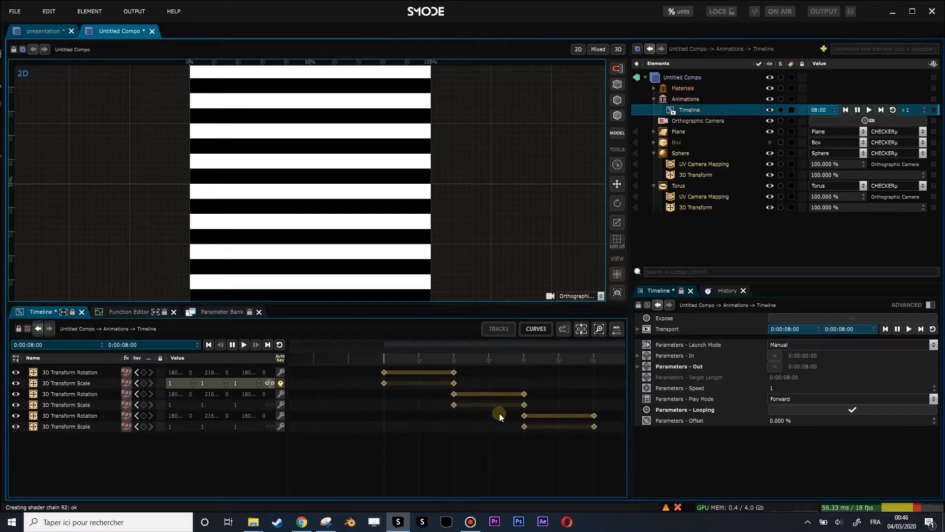
Step: Delete the 3D Transform Scale tracks of the torus, sphere and box from the timeline, including their animation data
left_click(83, 424)
key("Delete")
key("Return")
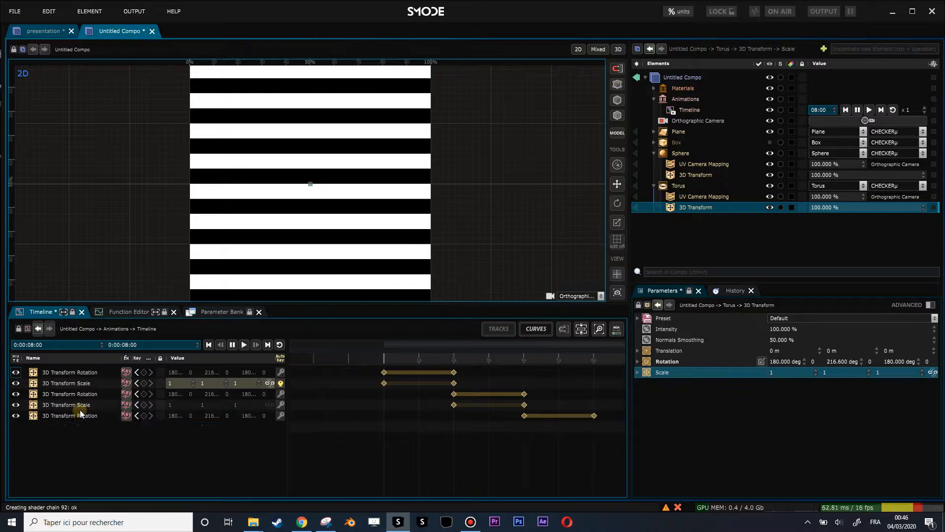
left_click(83, 406)
key("Delete")
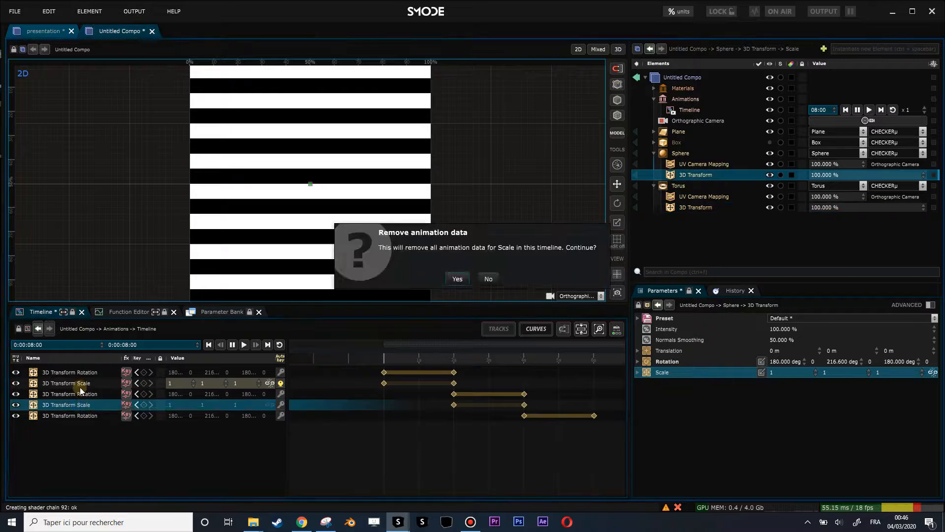
key("Return")
left_click(83, 383)
key("Delete")
key("Return")
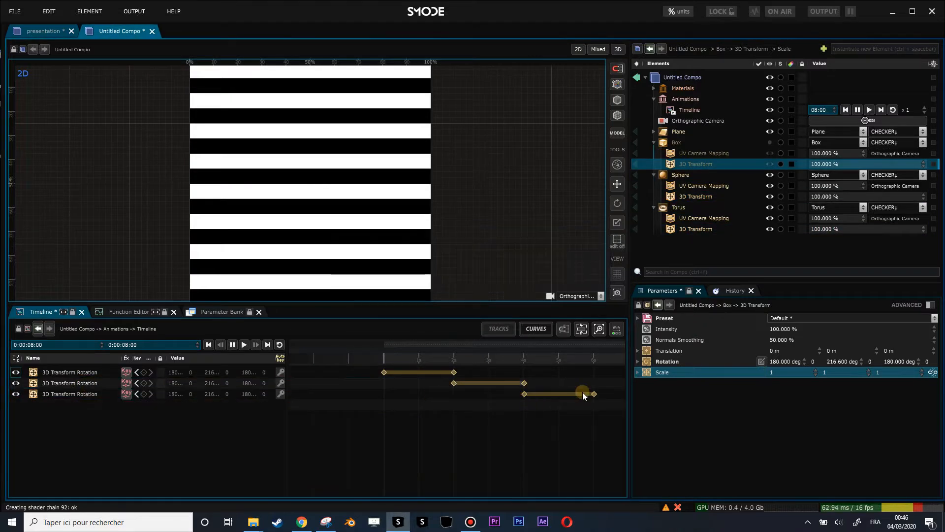
Step: Stretch all three objects' rotation keyframes together so they span the full 8-second timeline
middle_click_drag(585, 395, 506, 405)
left_click_drag(521, 413, 362, 376)
left_click_drag(531, 423, 291, 344)
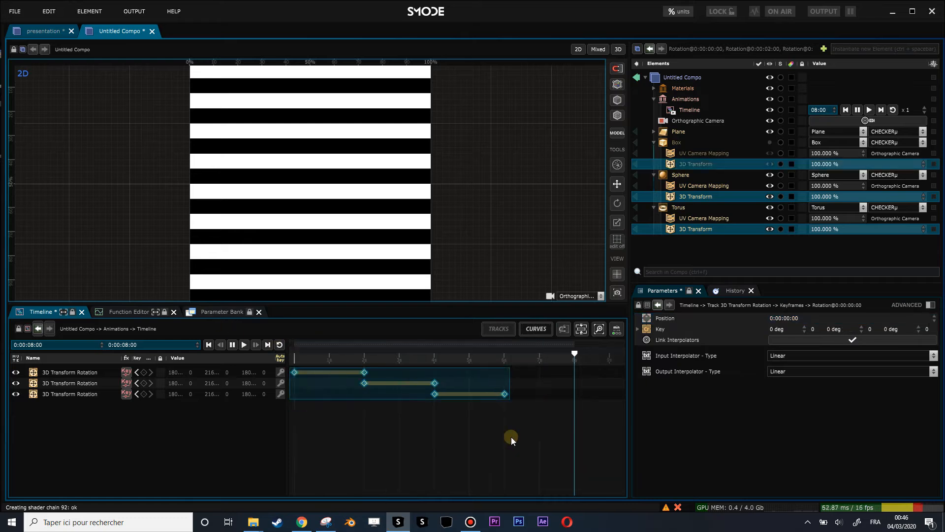
left_click_drag(509, 382, 542, 344)
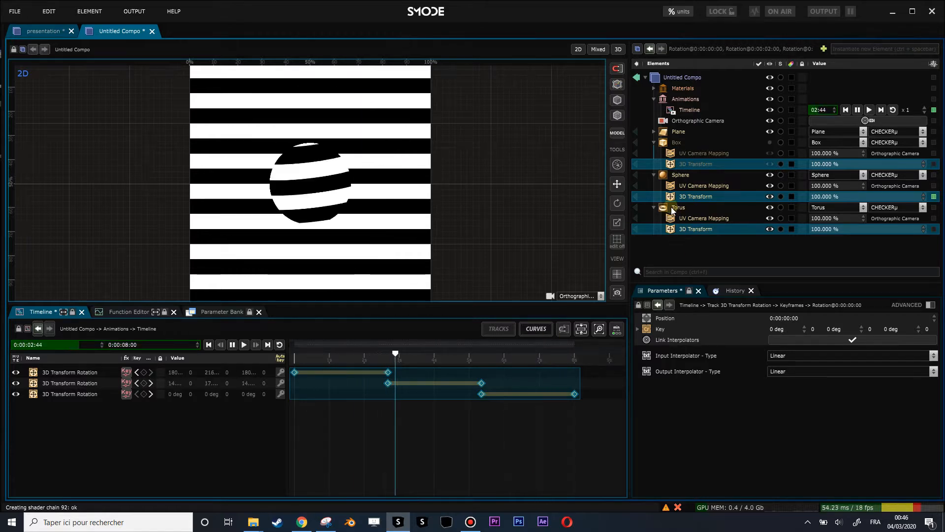
Step: Examine the striped shapes and the background plane from an oblique angle in the 3D perspective view during playback
left_click(654, 89)
left_click(683, 99)
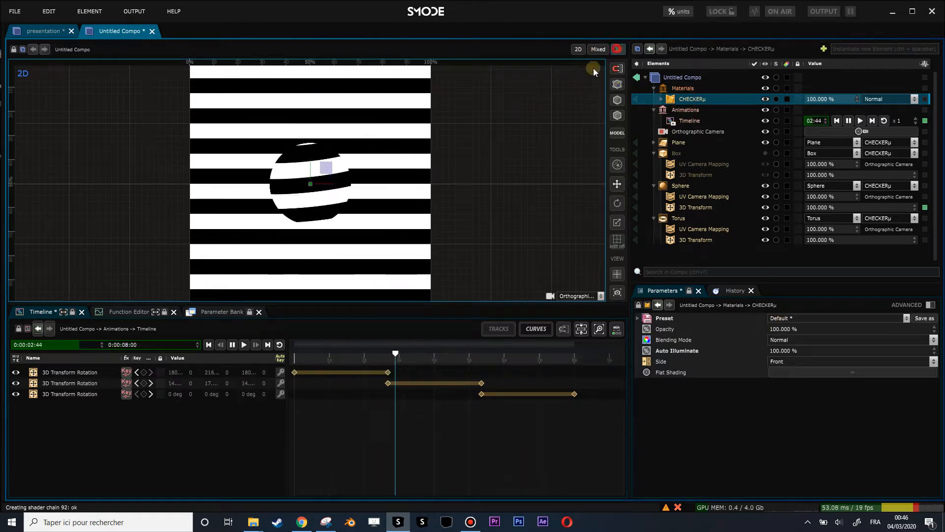
left_click(618, 50)
scroll(401, 195, "up", 3)
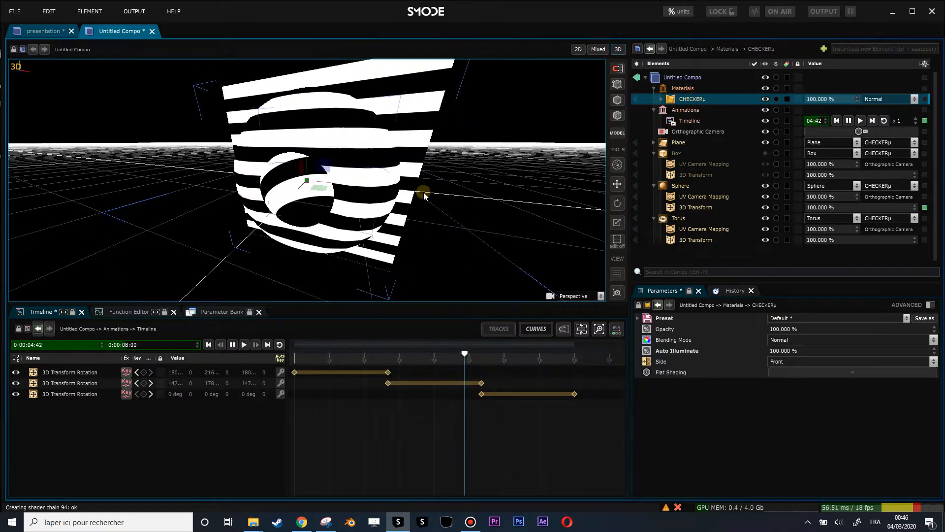
middle_click_drag(431, 191, 303, 173)
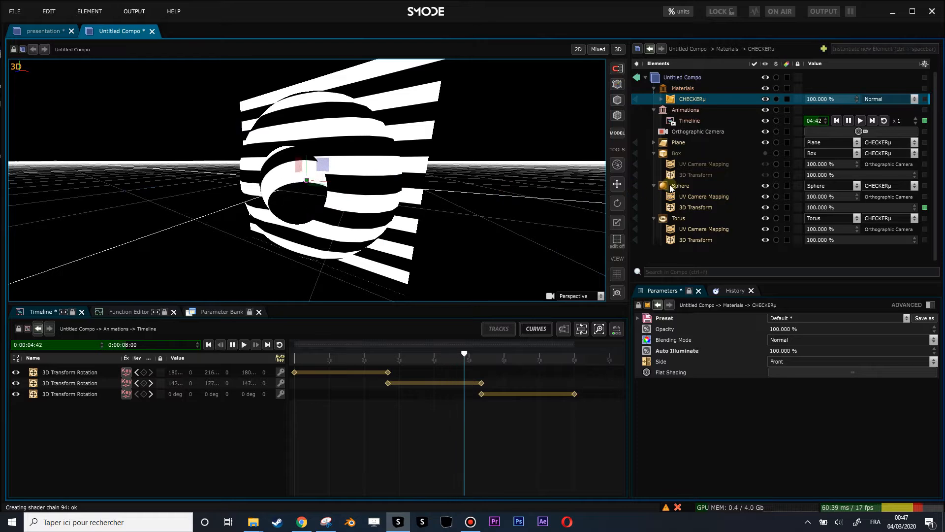
left_click(673, 153)
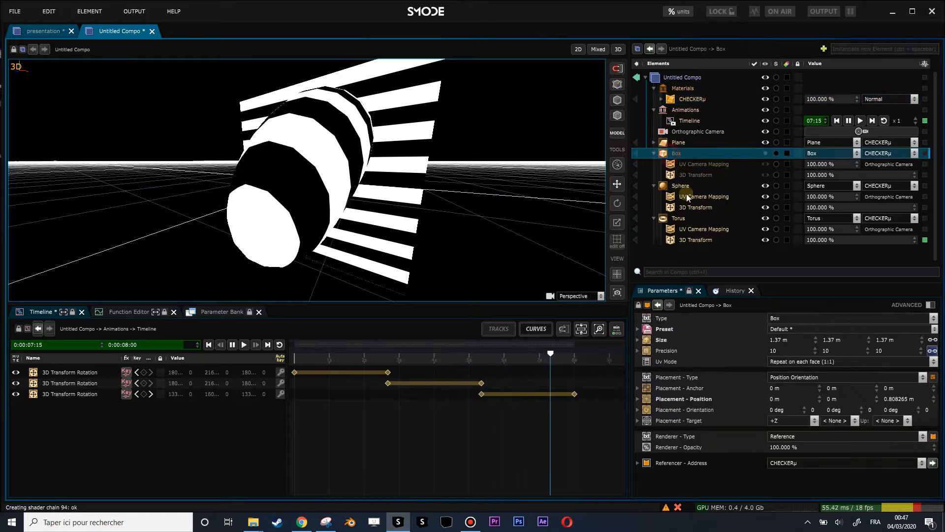
left_click(539, 369)
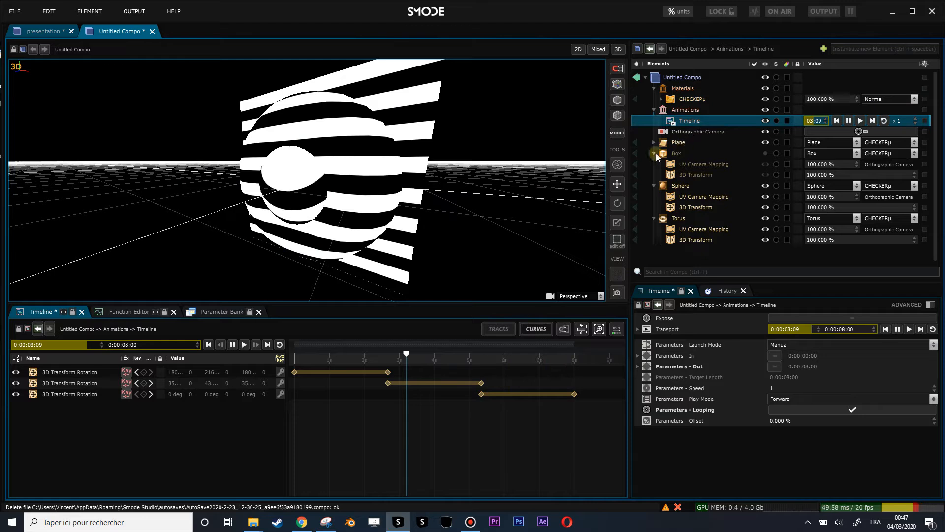
Step: Add the box to the timeline as its own track starting at 0 and trim its length to 0:00:02:33
left_click(677, 155)
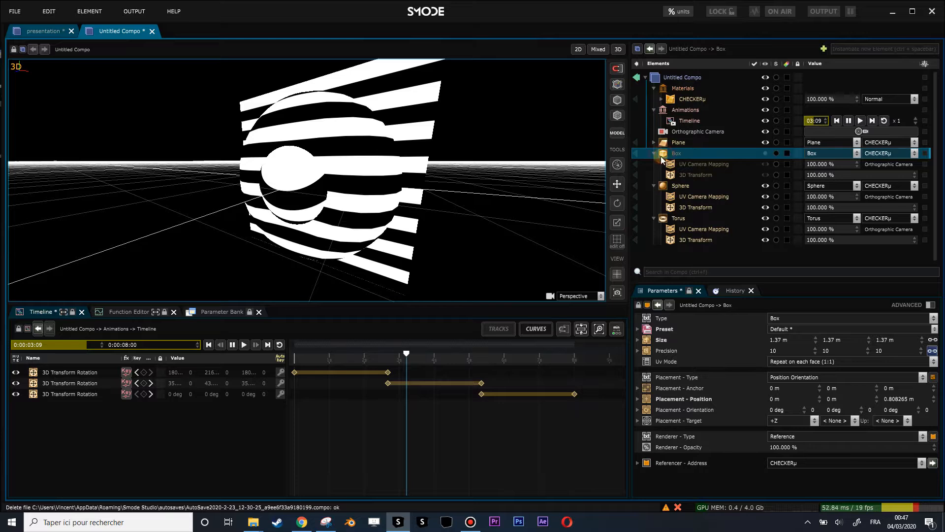
left_click_drag(662, 158, 320, 370)
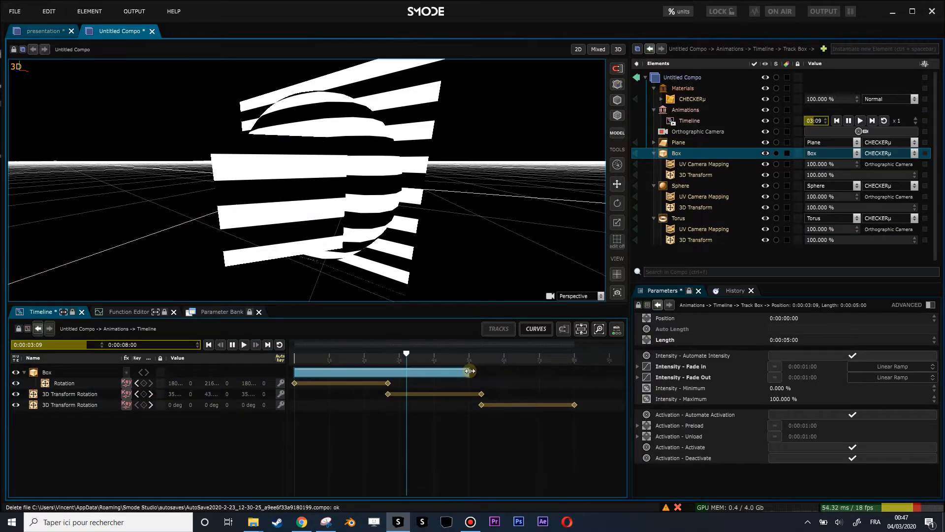
left_click_drag(389, 369, 389, 370)
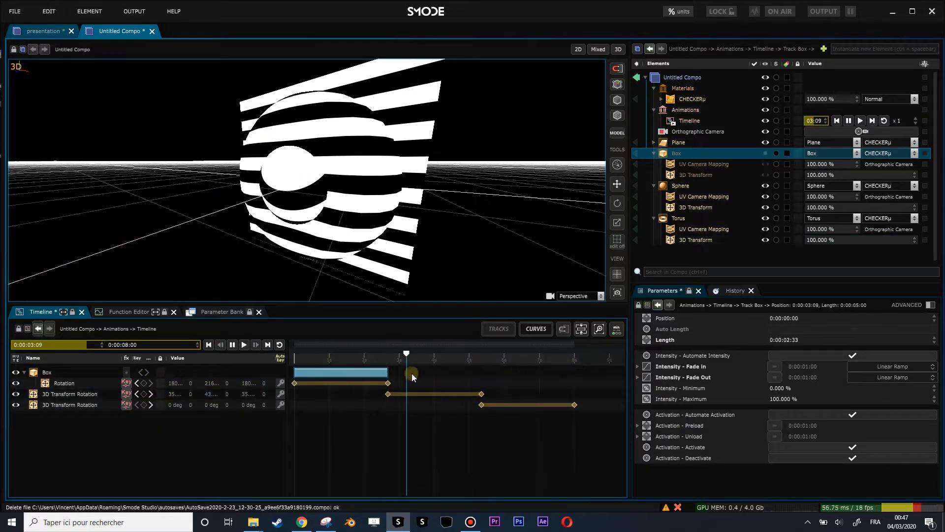
Step: Add a sphere track to the timeline at 0:00:02:33 with a length of 0:00:02:06, moving its last rotation keyframe to 0:00:04:40
left_click_drag(693, 198, 426, 392)
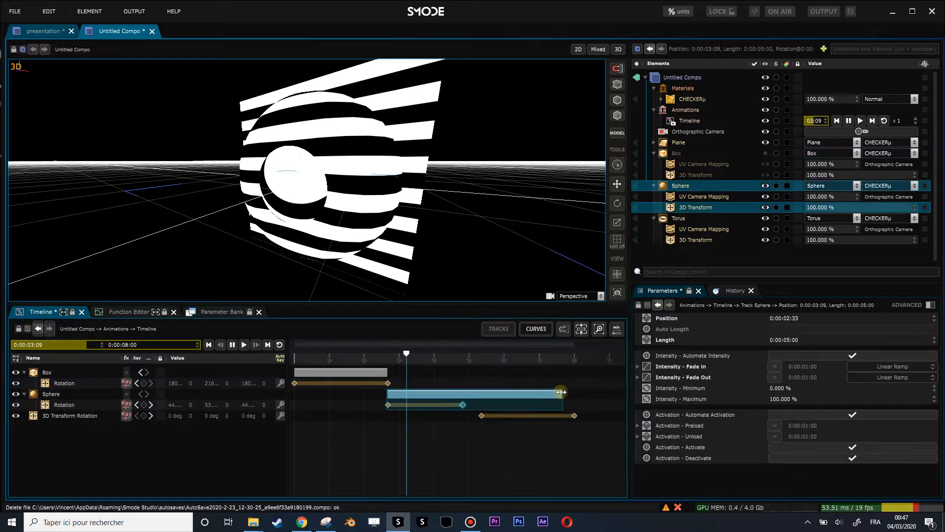
left_click_drag(563, 393, 465, 394)
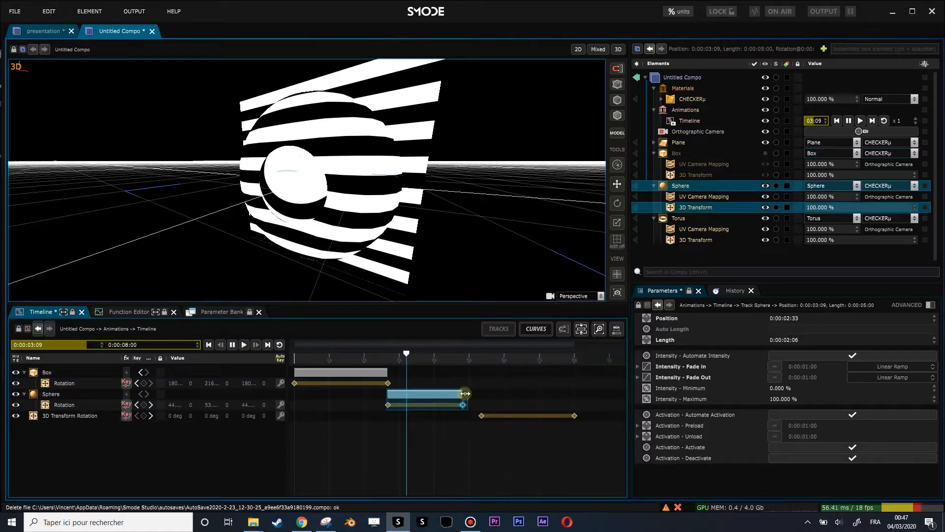
left_click(496, 389)
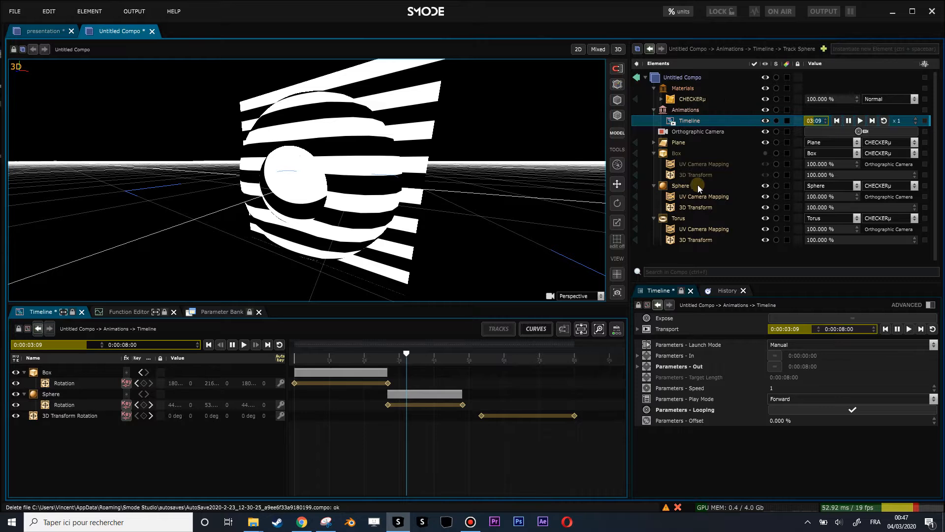
Step: Add a torus track to the timeline and trim its start to 0:00:05:16 to match its first rotation keyframe
left_click_drag(677, 219, 406, 415)
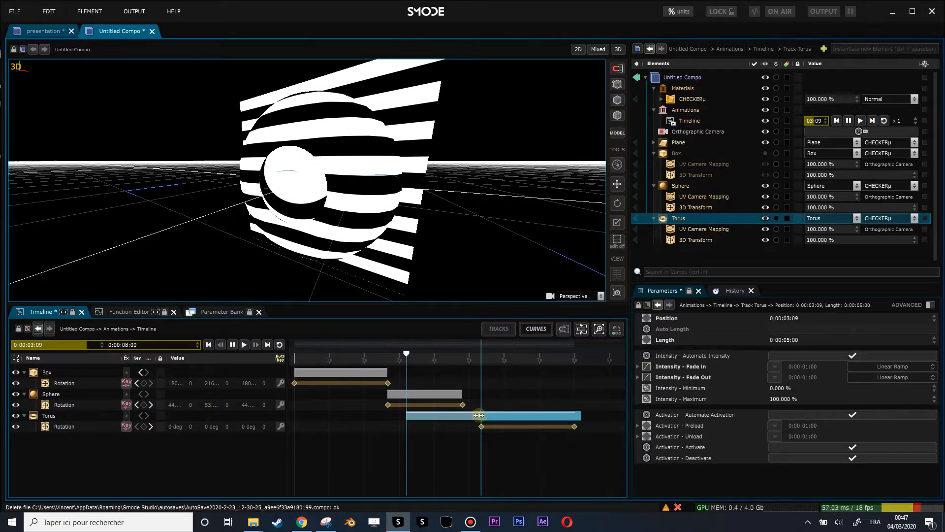
left_click_drag(479, 415, 480, 416)
key("space")
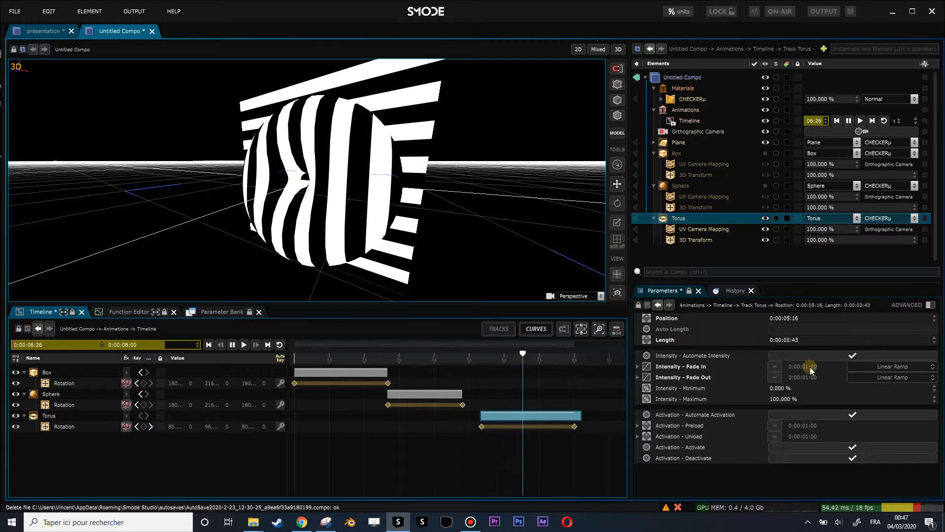
Step: Set the torus's ring radius to 0.98 m and its thickness to 0.45 m
left_click(679, 219)
left_click_drag(783, 352, 779, 363)
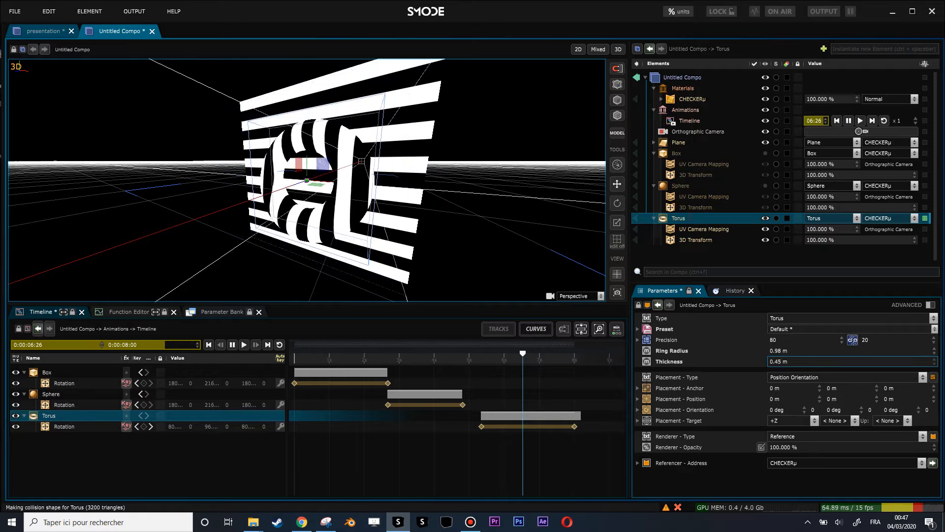
middle_click_drag(352, 180, 641, 162)
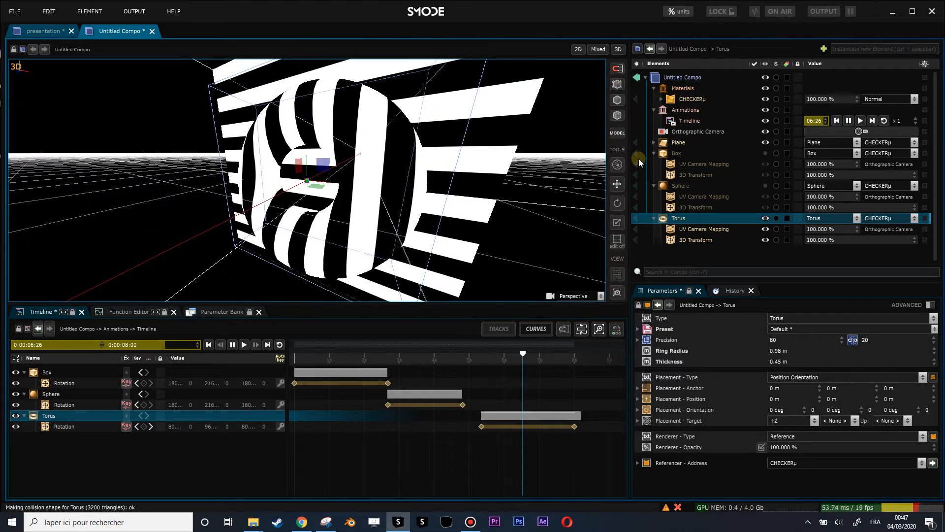
Step: Move the background plane back behind the torus to a Z position of -2.18779 m
left_click(679, 141)
middle_click_drag(470, 170, 478, 178)
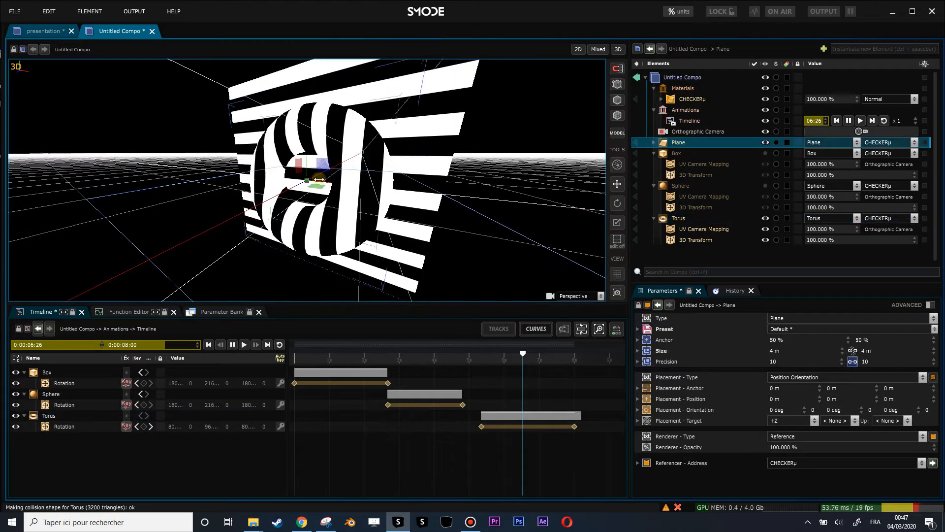
middle_click_drag(300, 185, 299, 186)
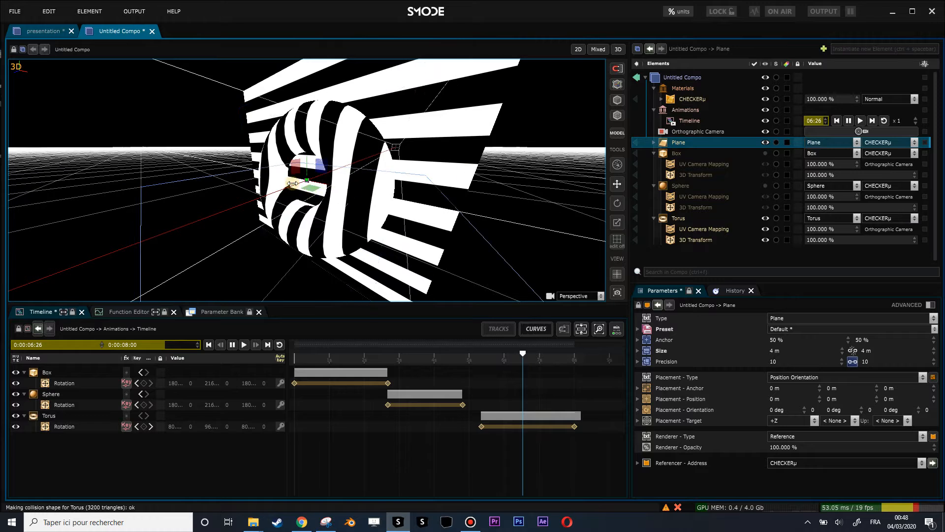
left_click_drag(293, 183, 333, 169)
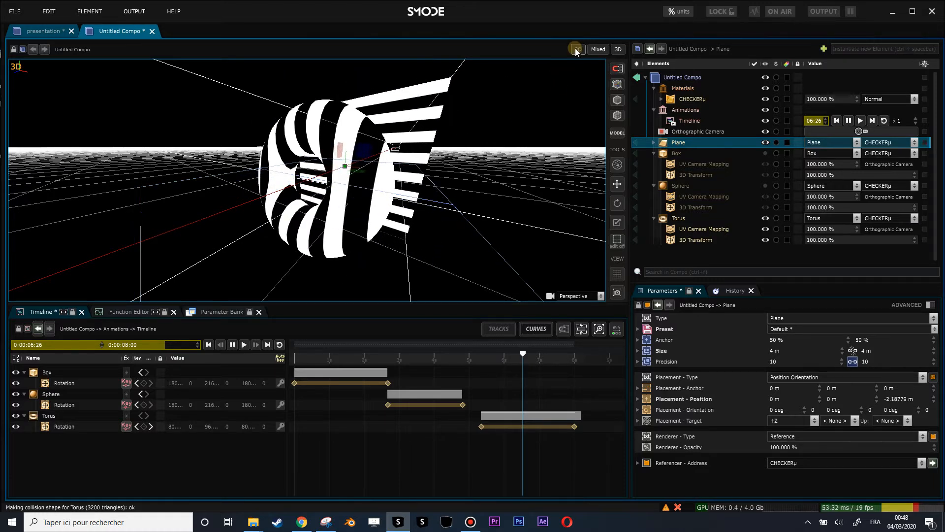
Step: Return to the 2D orthographic view and set the plane's height to 4.12 m
left_click(654, 143)
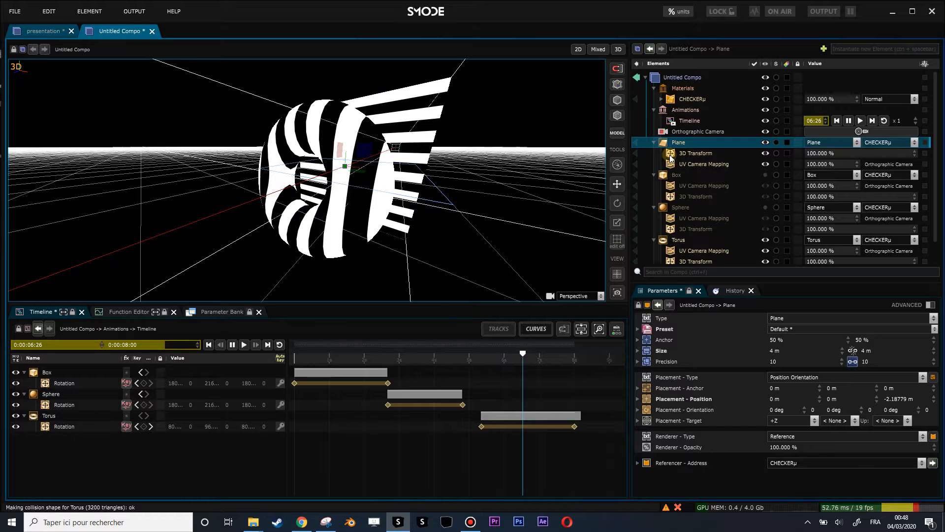
left_click(579, 49)
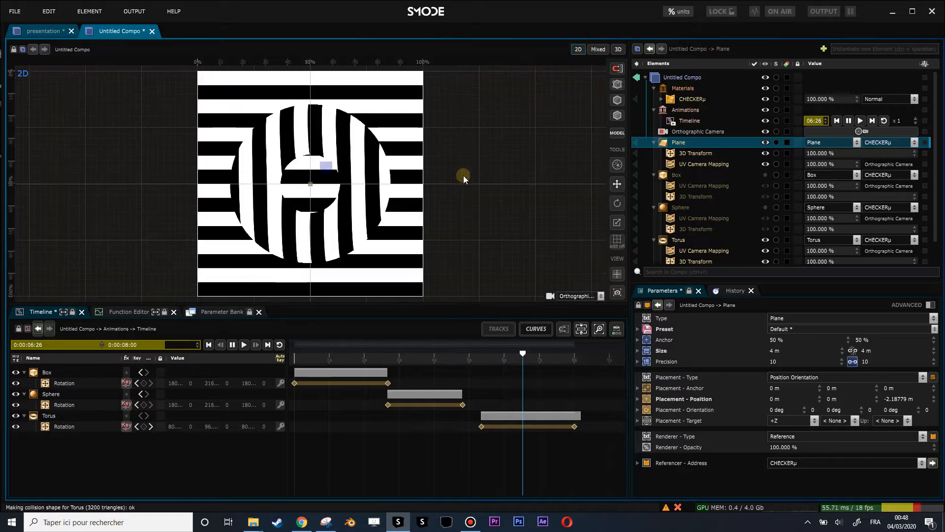
scroll(368, 190, "down", 1)
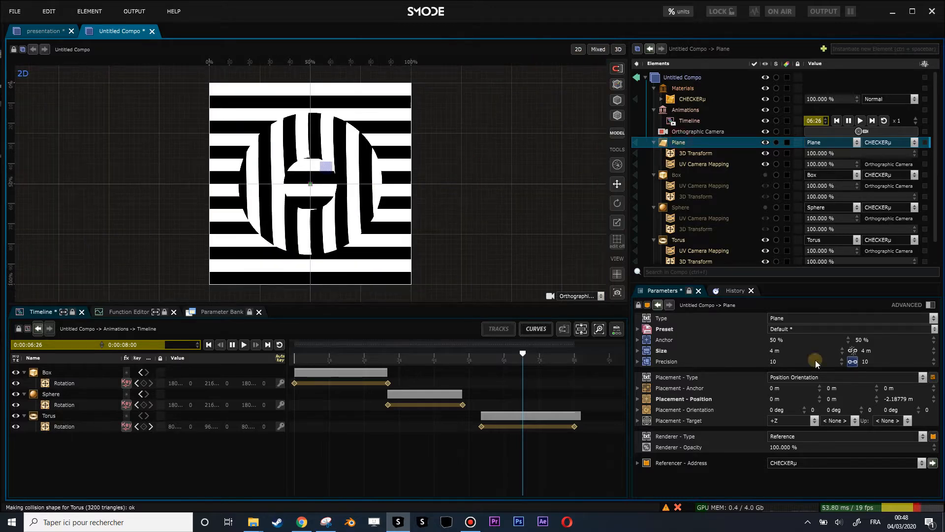
left_click_drag(862, 353, 862, 338)
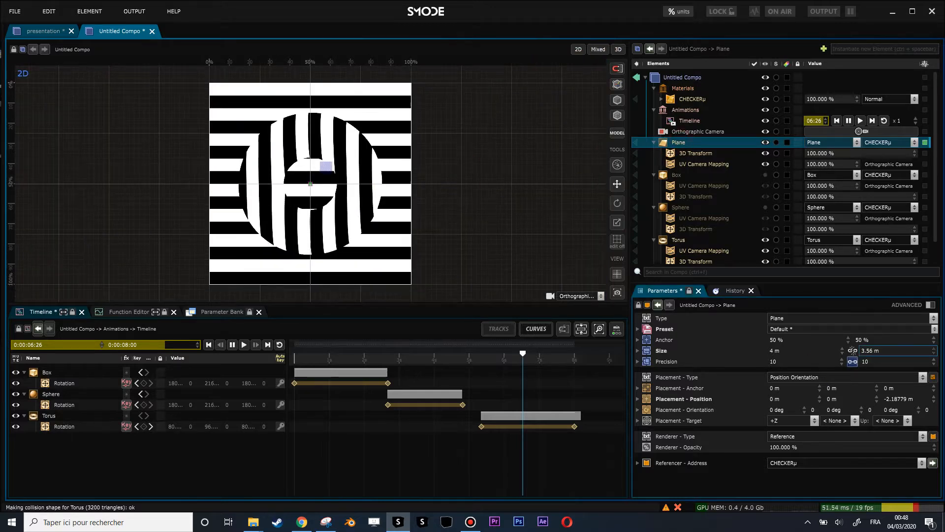
left_click_drag(934, 351, 934, 375)
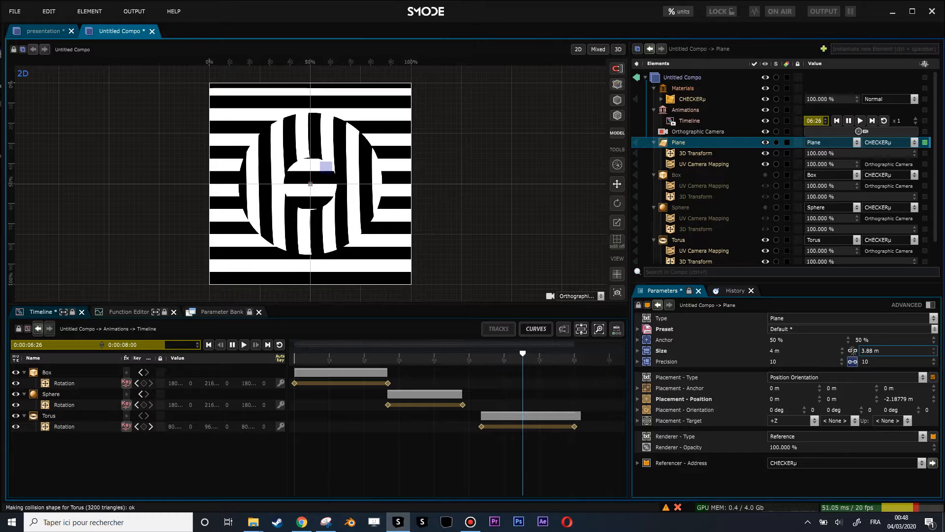
Step: Hide the viewport's manipulation handles and preview the animation at different points along the timeline
left_click_drag(521, 361, 505, 359)
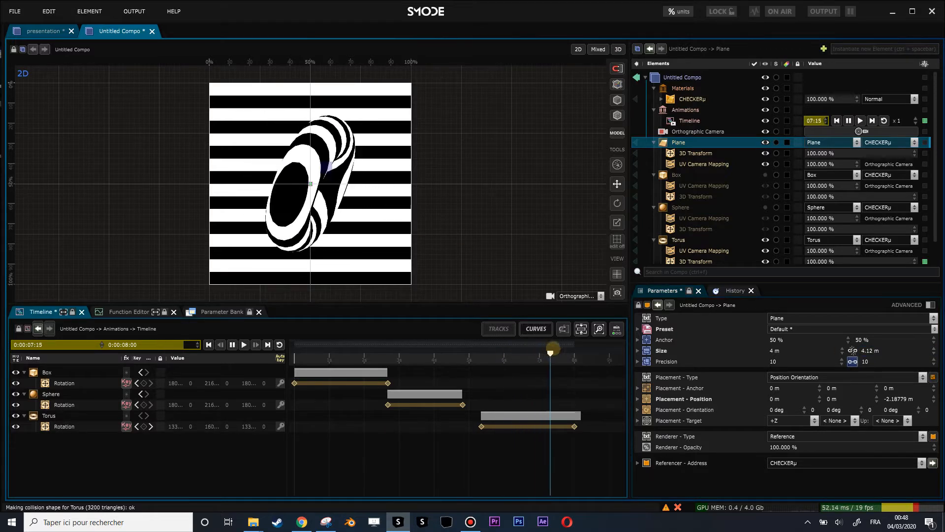
left_click_drag(572, 343, 305, 341)
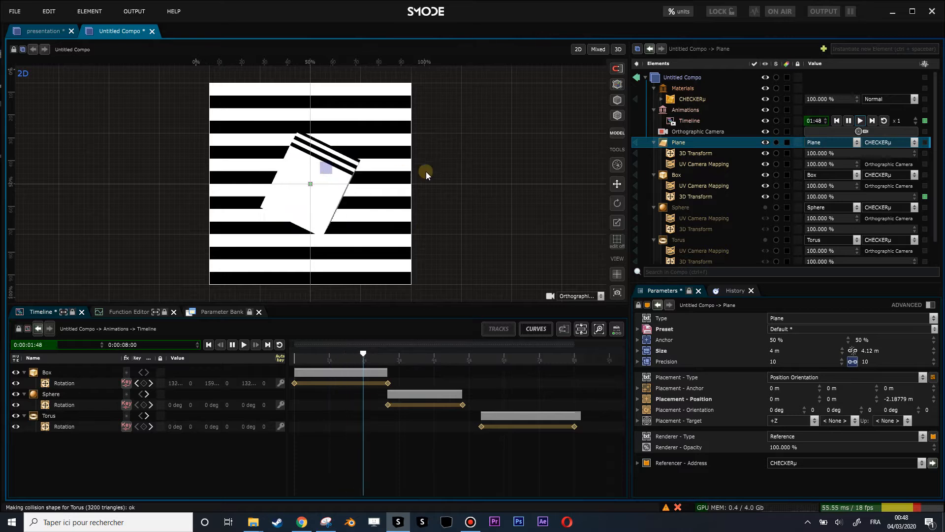
scroll(427, 173, "up", 1)
left_click(617, 87)
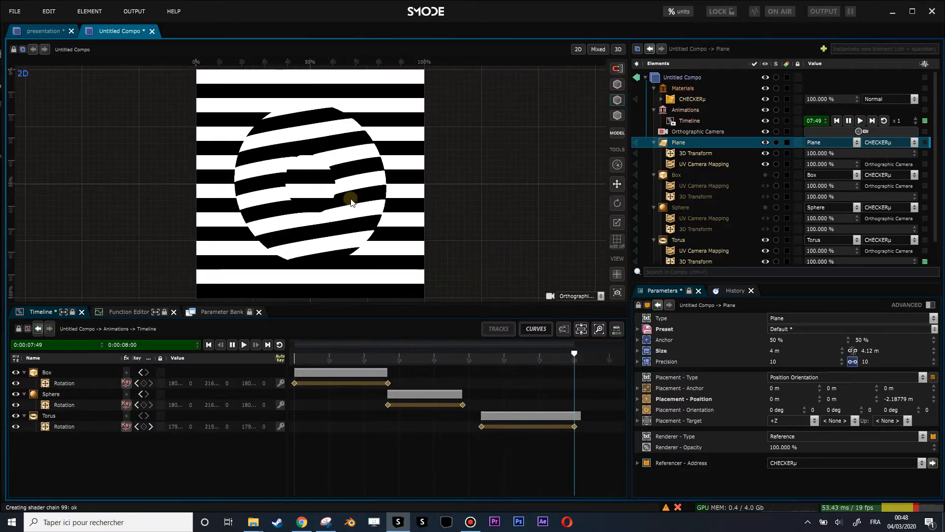
left_click(480, 358)
left_click_drag(480, 358, 475, 355)
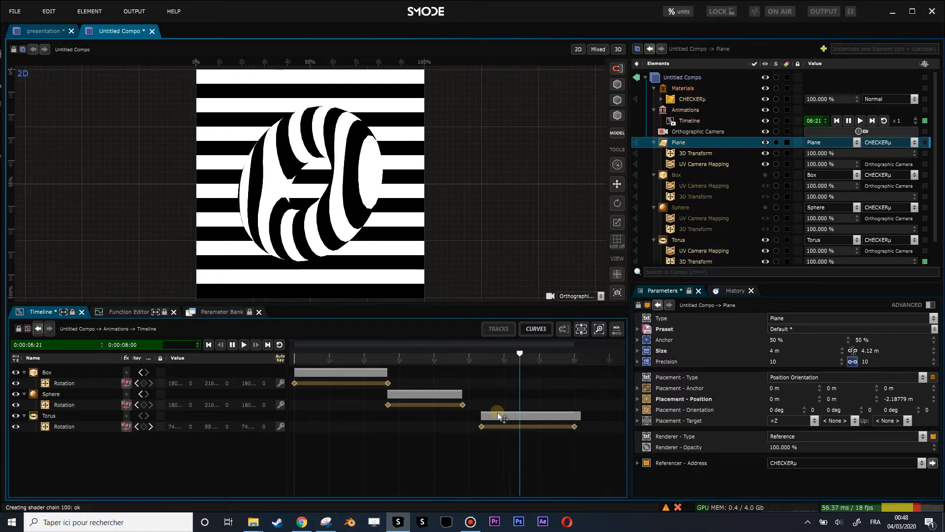
Step: Apply smooth interpolation to the rotation keyframes of the torus and the sphere
left_click_drag(592, 449, 482, 425)
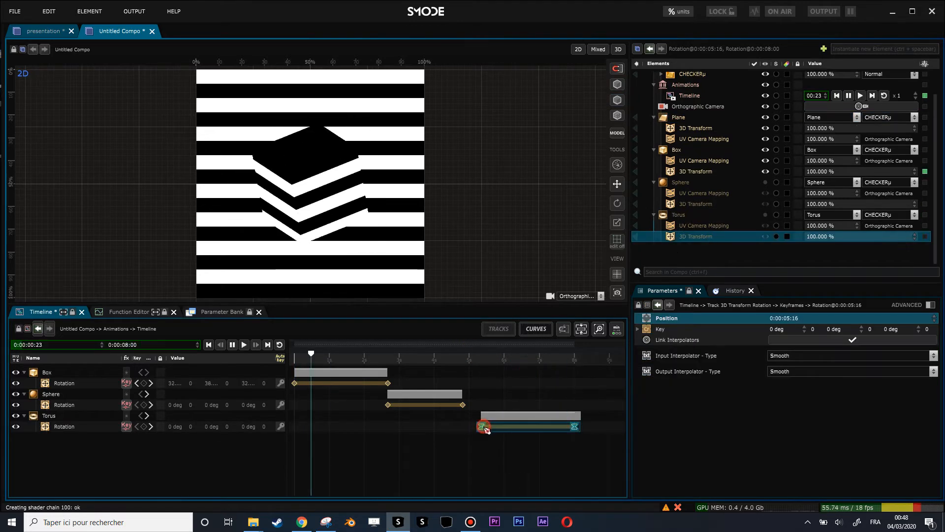
left_click_drag(466, 413, 387, 404)
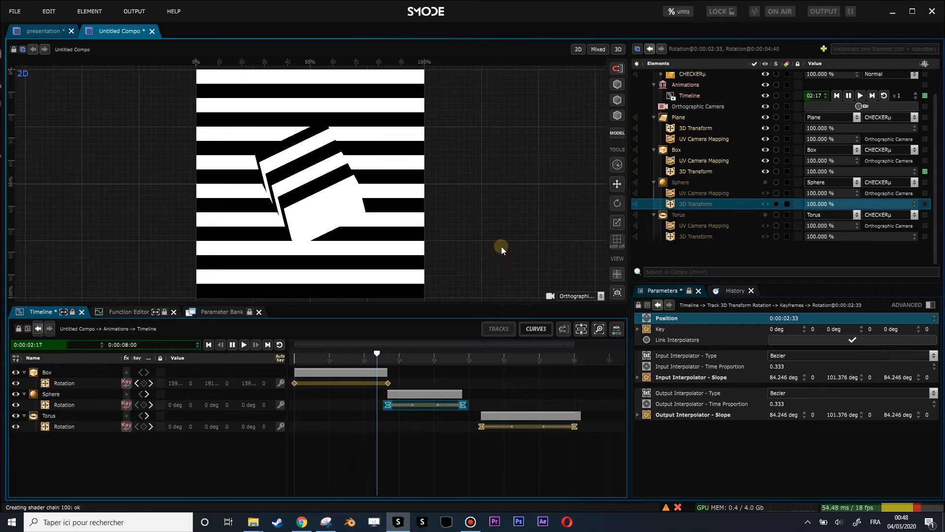
scroll(498, 238, "down", 1)
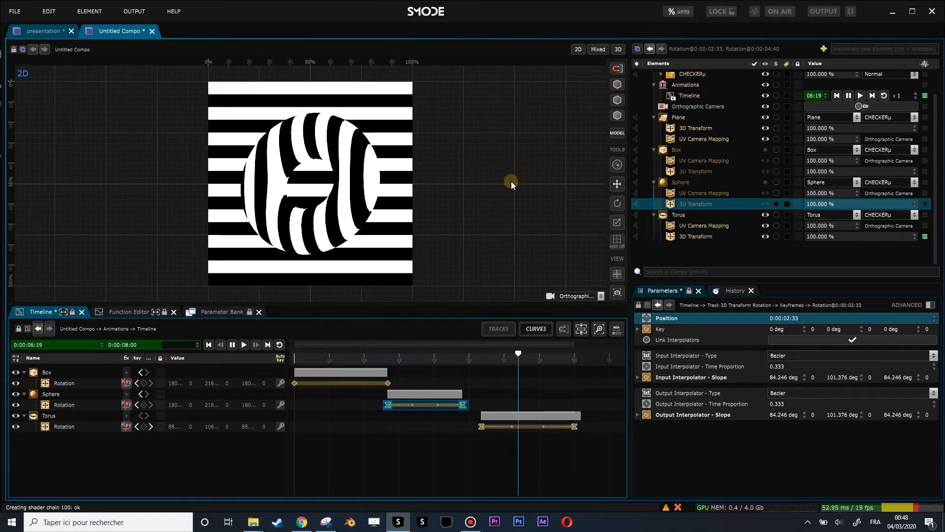
middle_click_drag(506, 165, 531, 178)
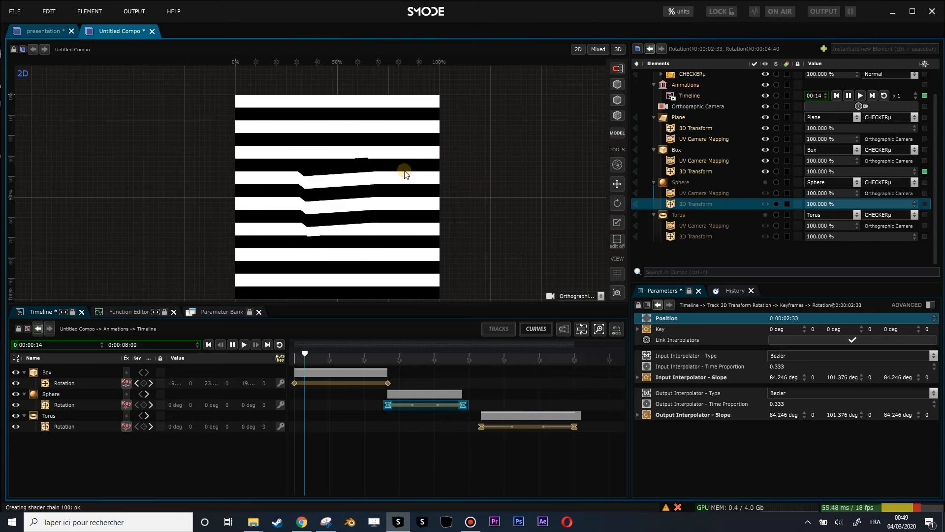
Step: Save the composition as CHECKER GEOMETRY in the SmodeTrainingMedias folder
key("ctrl+s")
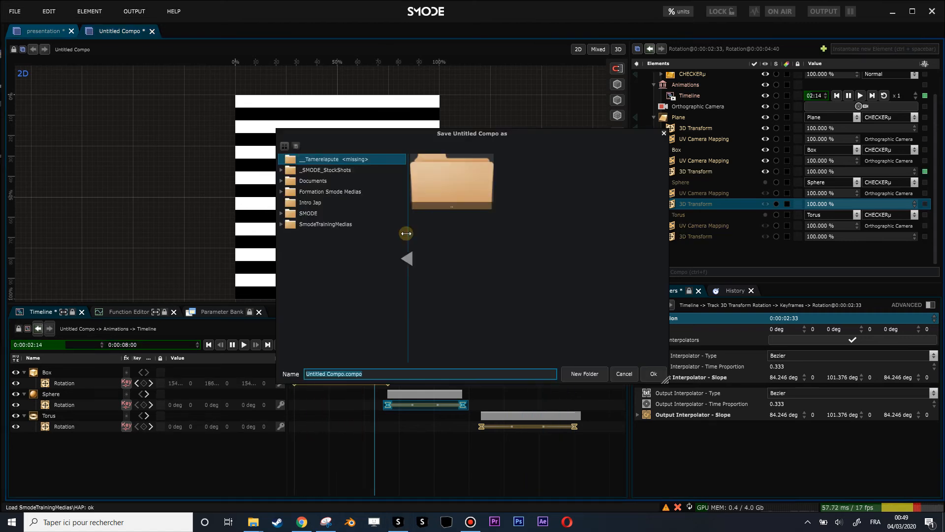
left_click(335, 224)
left_click(369, 375)
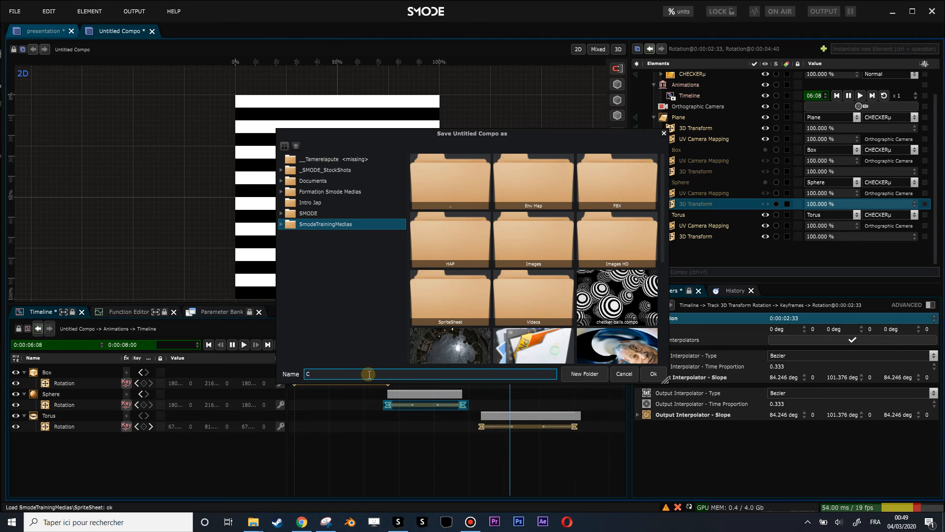
type("CHECKER GEOMETR")
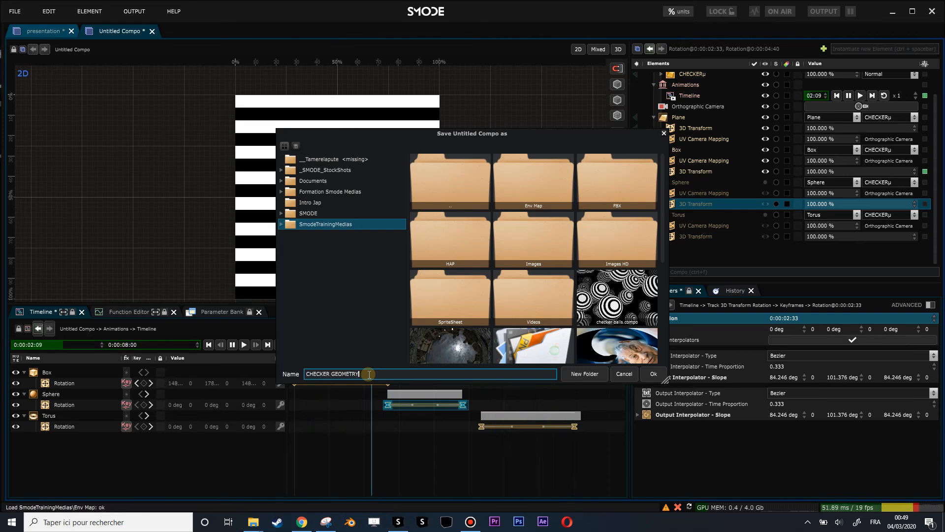
type("Y")
key("Return")
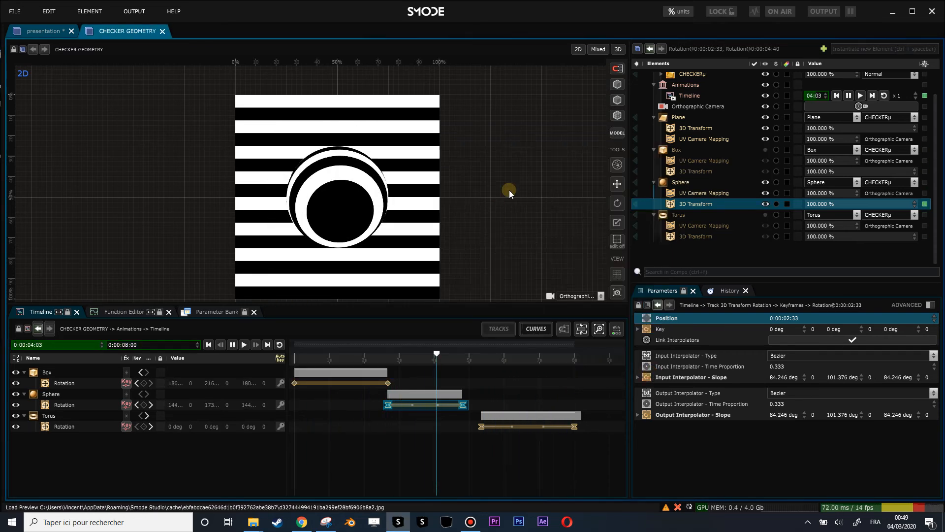